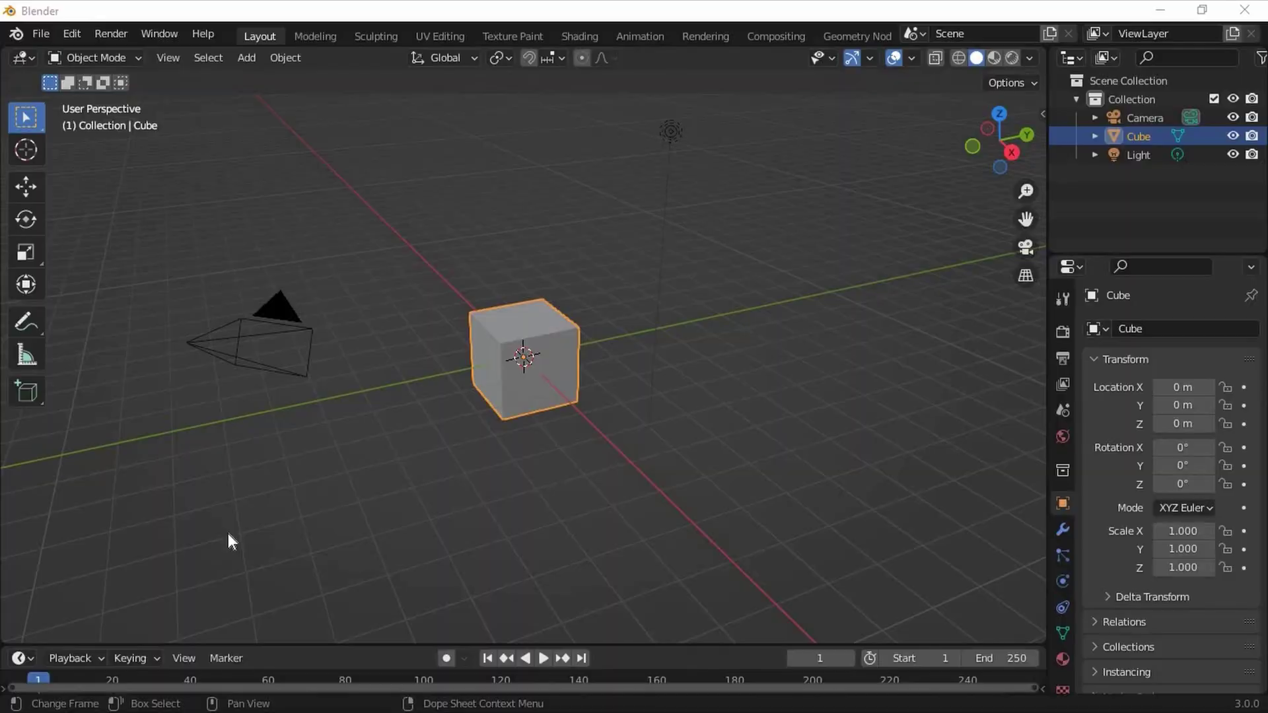
Switch the main area to the Movie Clip Editor and open the IMG_3546.MOV footage
click(18, 58)
click(68, 275)
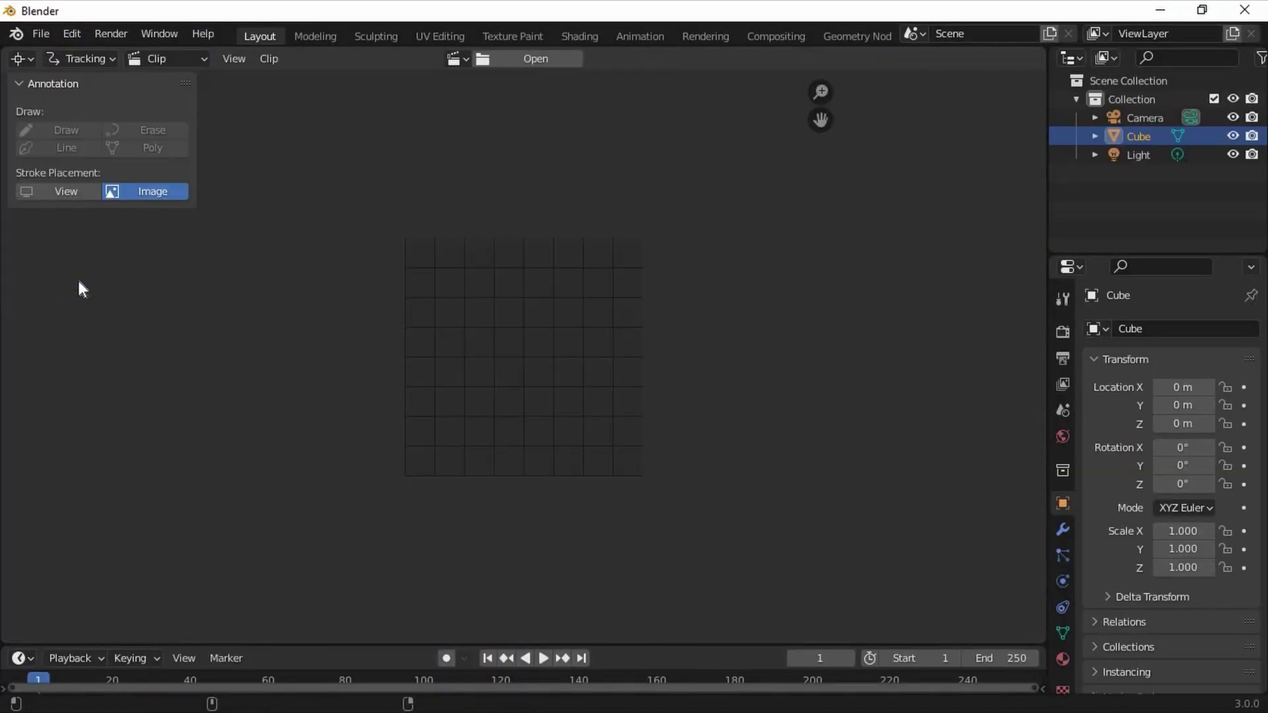
click(505, 57)
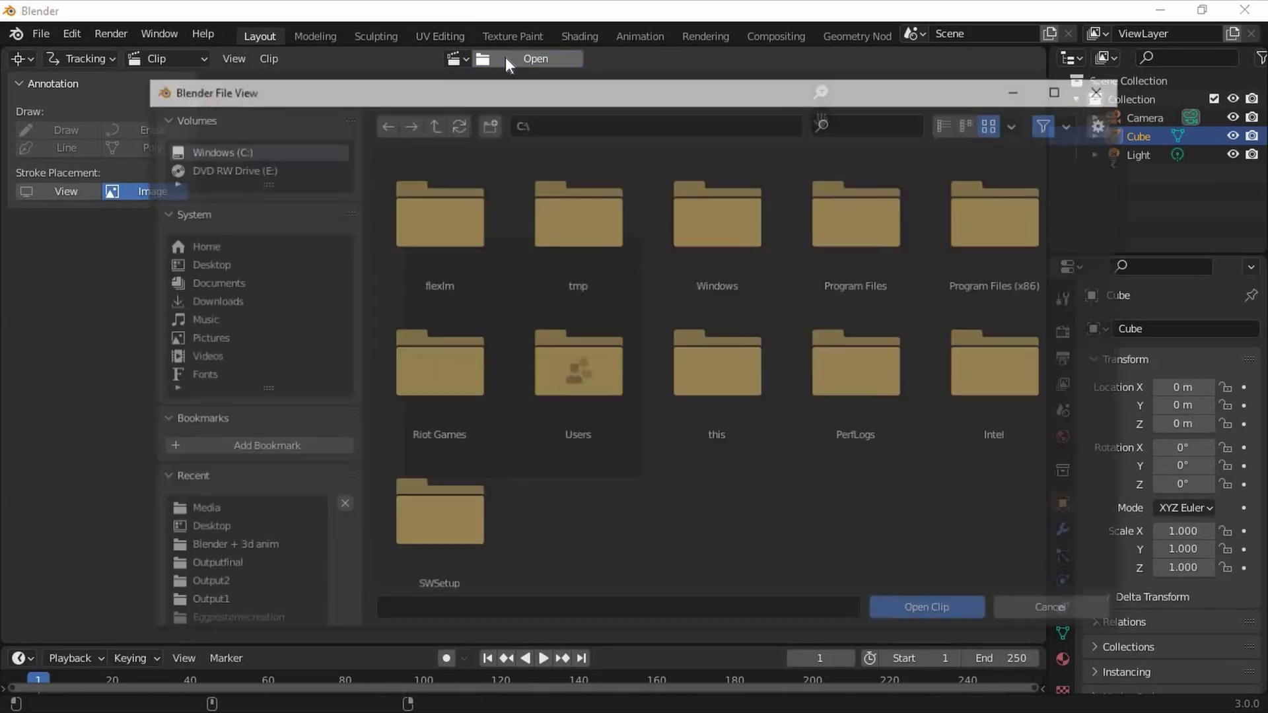
drag(761, 123, 722, 124)
drag(722, 124, 706, 123)
key(BackSpace)
key(Return)
double_click(456, 211)
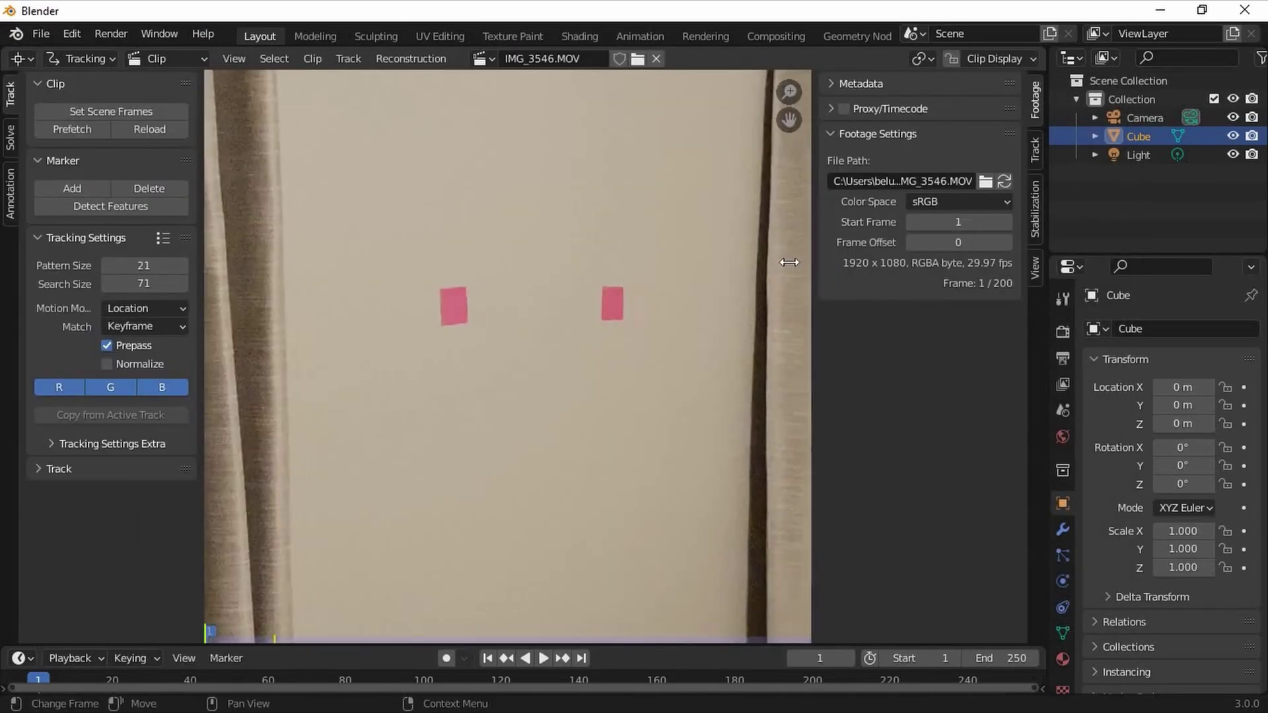
Set the frame rate to 29.97 fps and fit the scene to the clip's 200 frames
click(1062, 331)
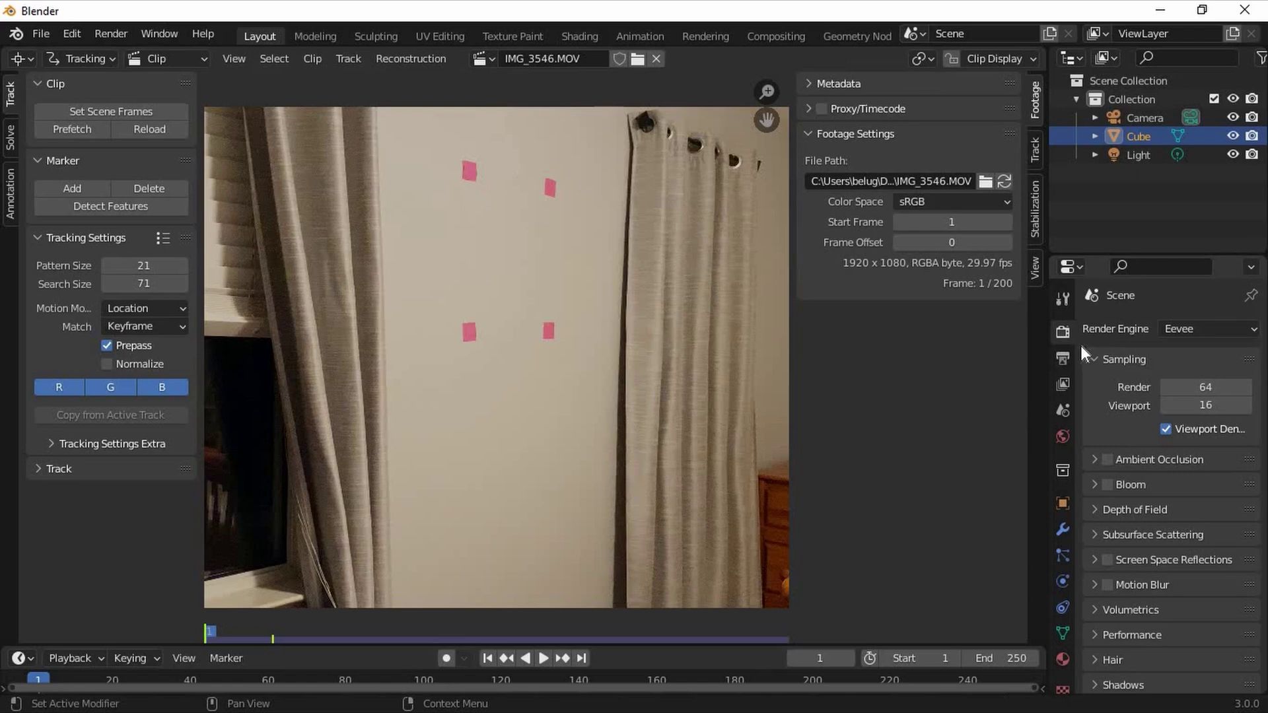
click(1064, 359)
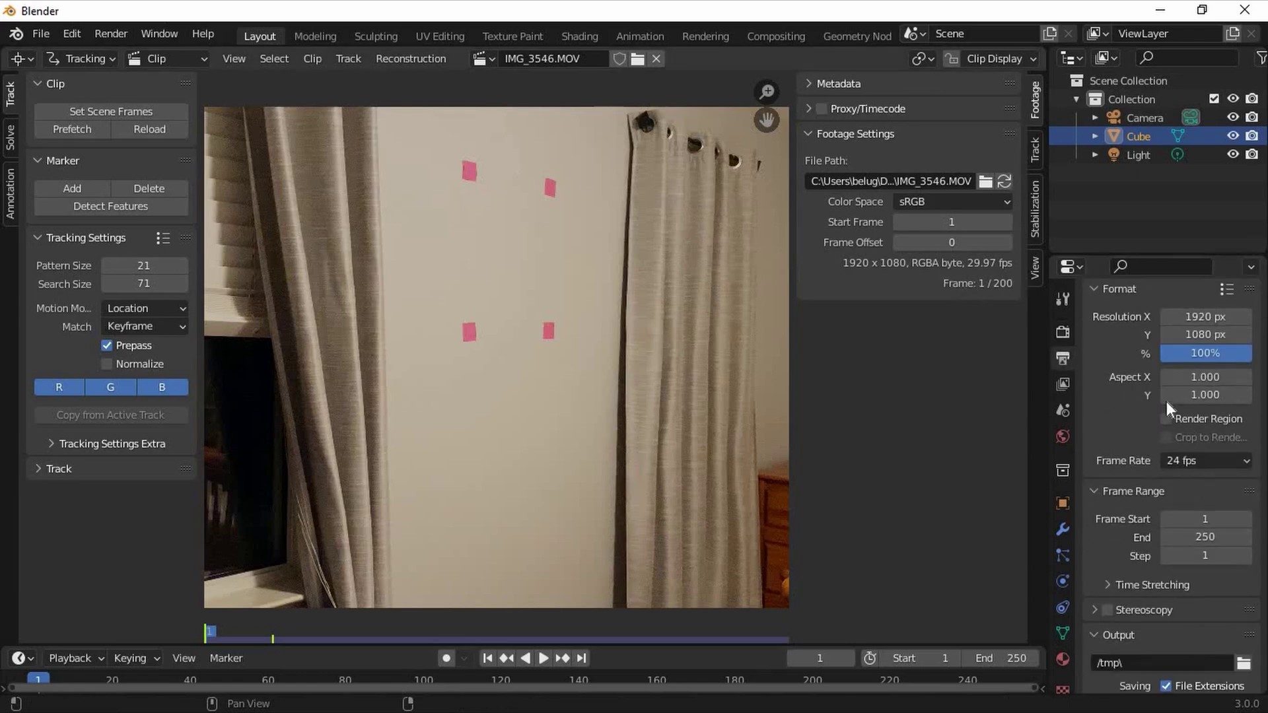
click(1178, 462)
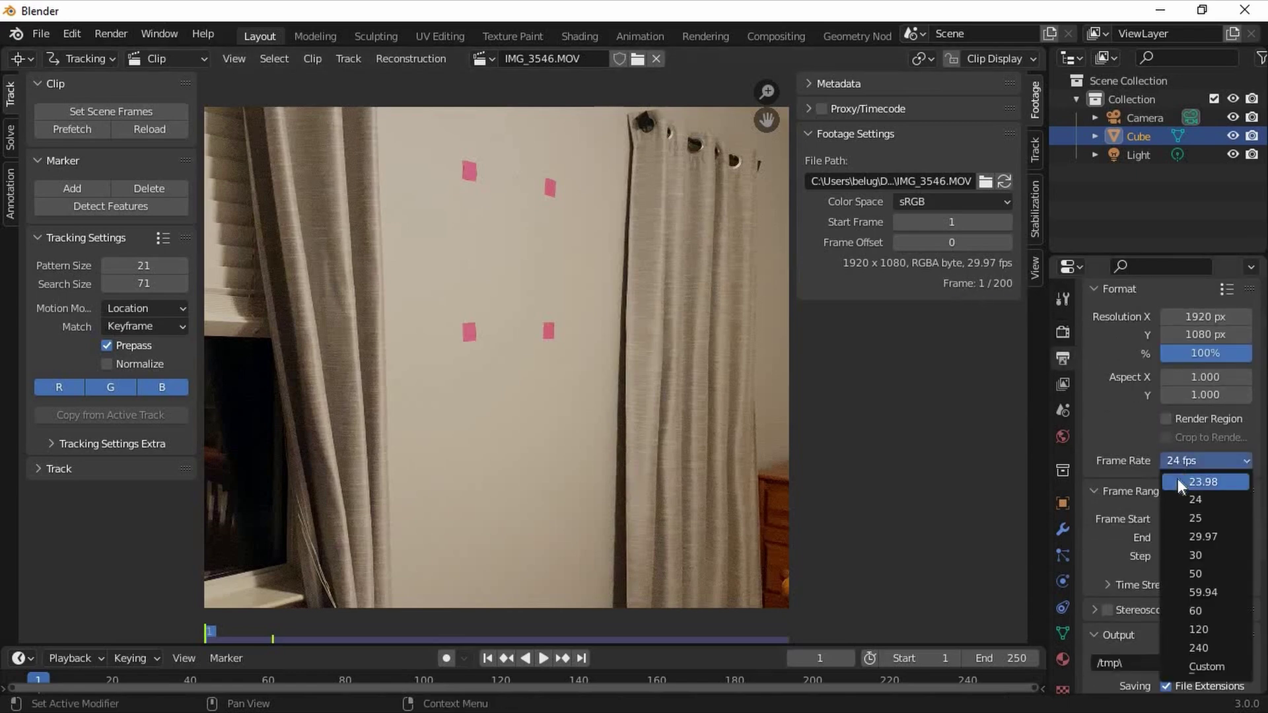
click(1217, 537)
scroll(1216, 536, down, 5)
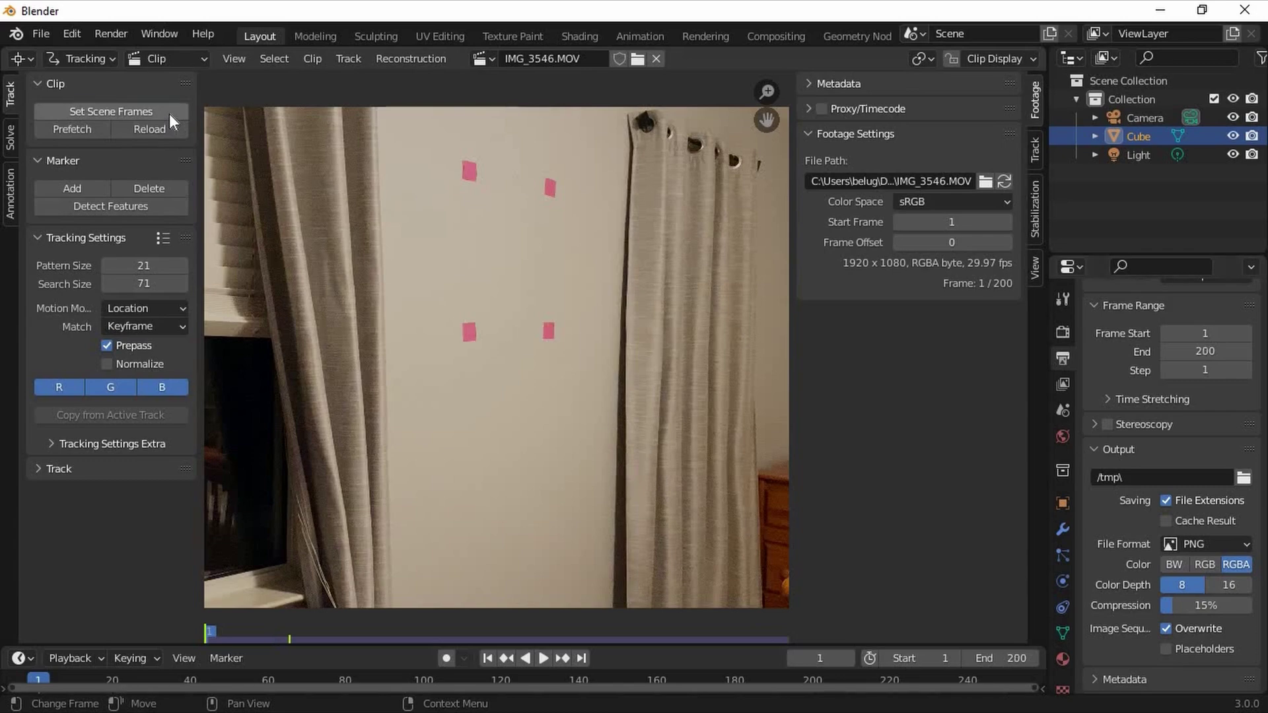
click(85, 127)
Point the render output to a newly created Output1 folder inside the Tuts folder
click(1244, 477)
click(246, 548)
click(208, 264)
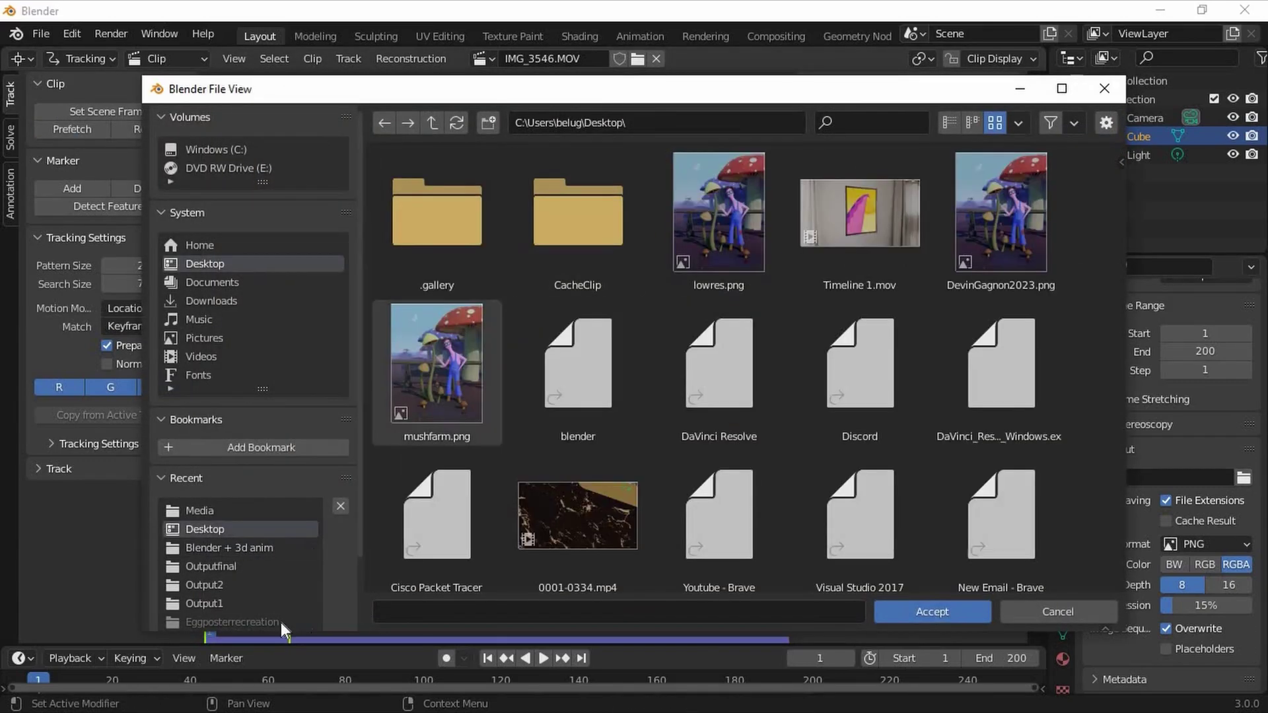
scroll(281, 623, down, 5)
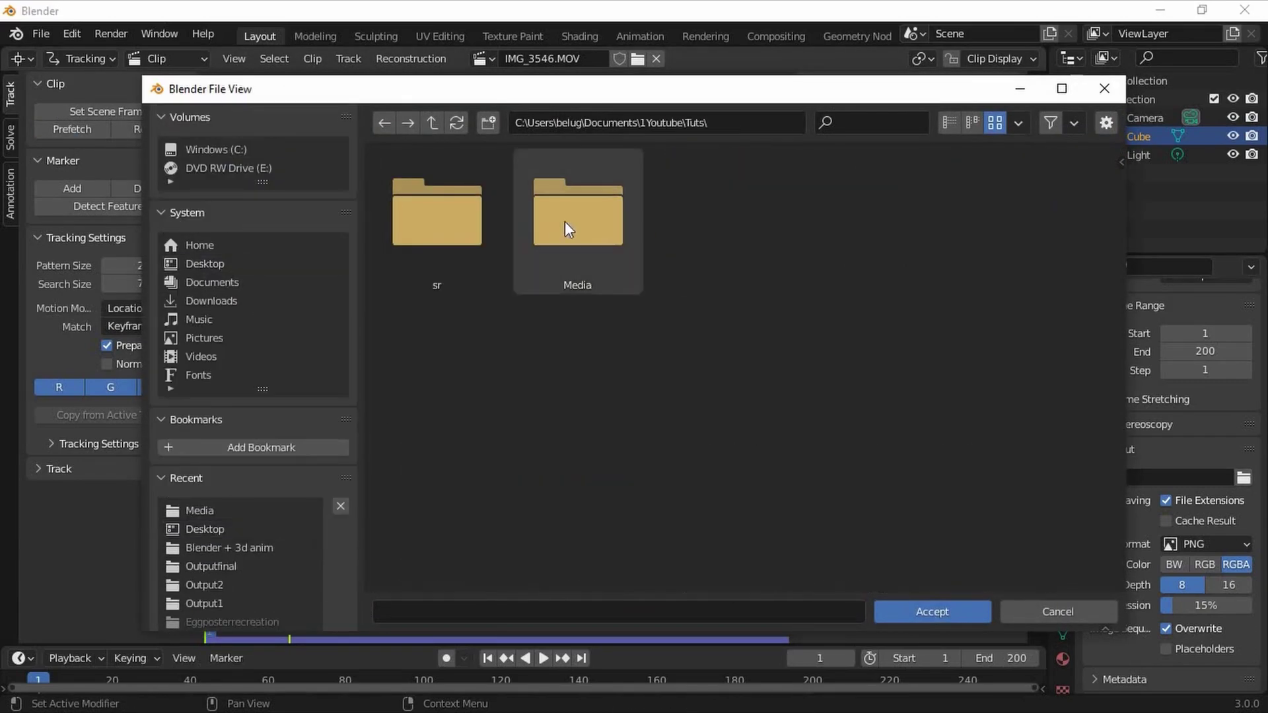
right_click(924, 256)
click(870, 427)
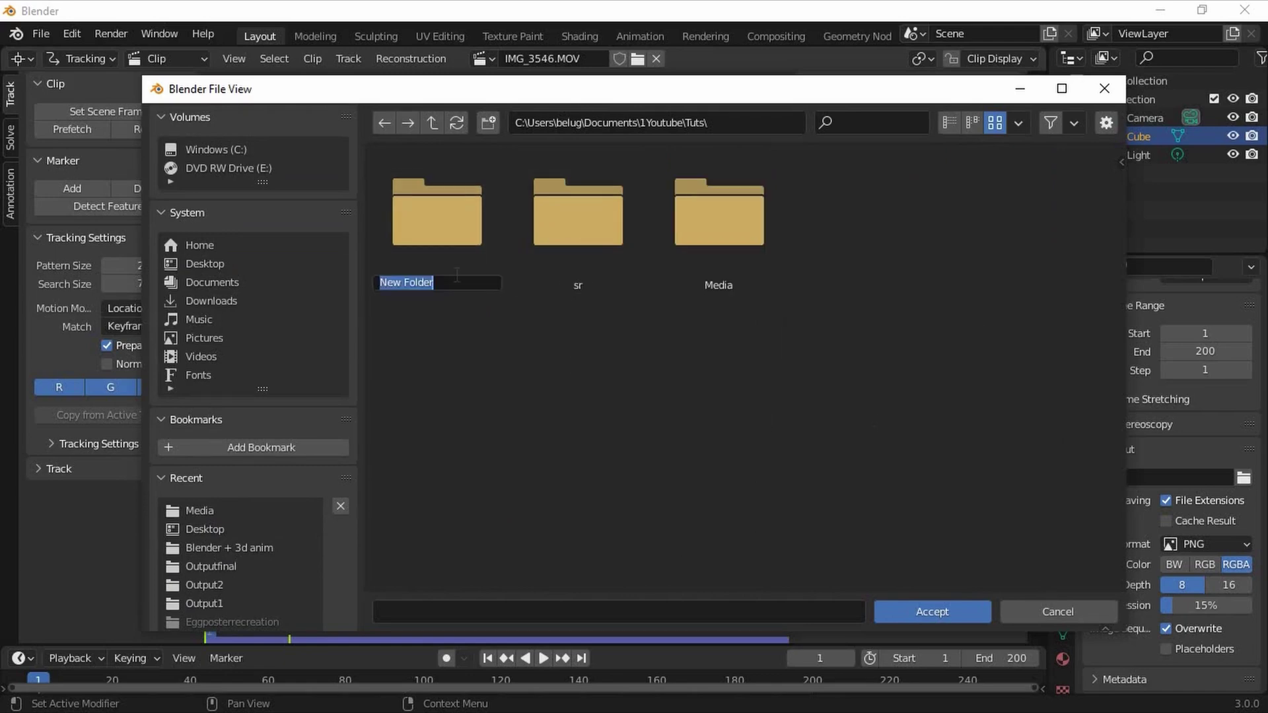
text(Output1)
key(Return)
key(Return)
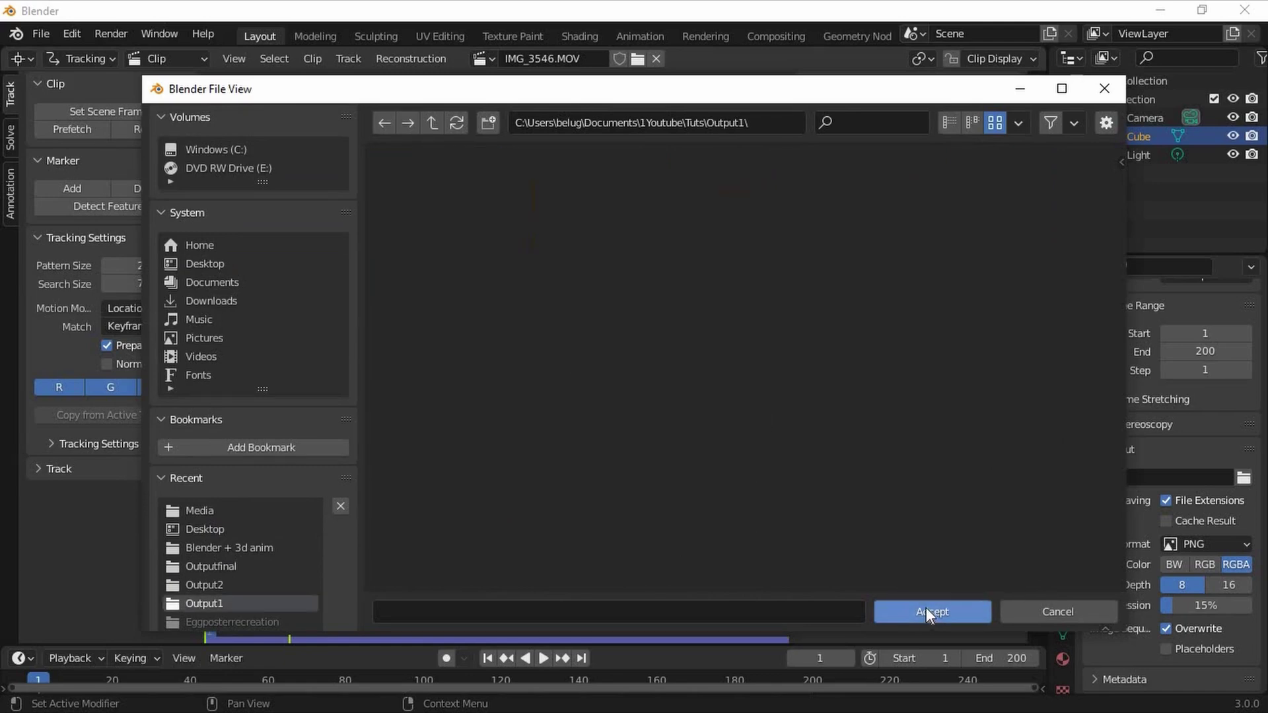
click(926, 608)
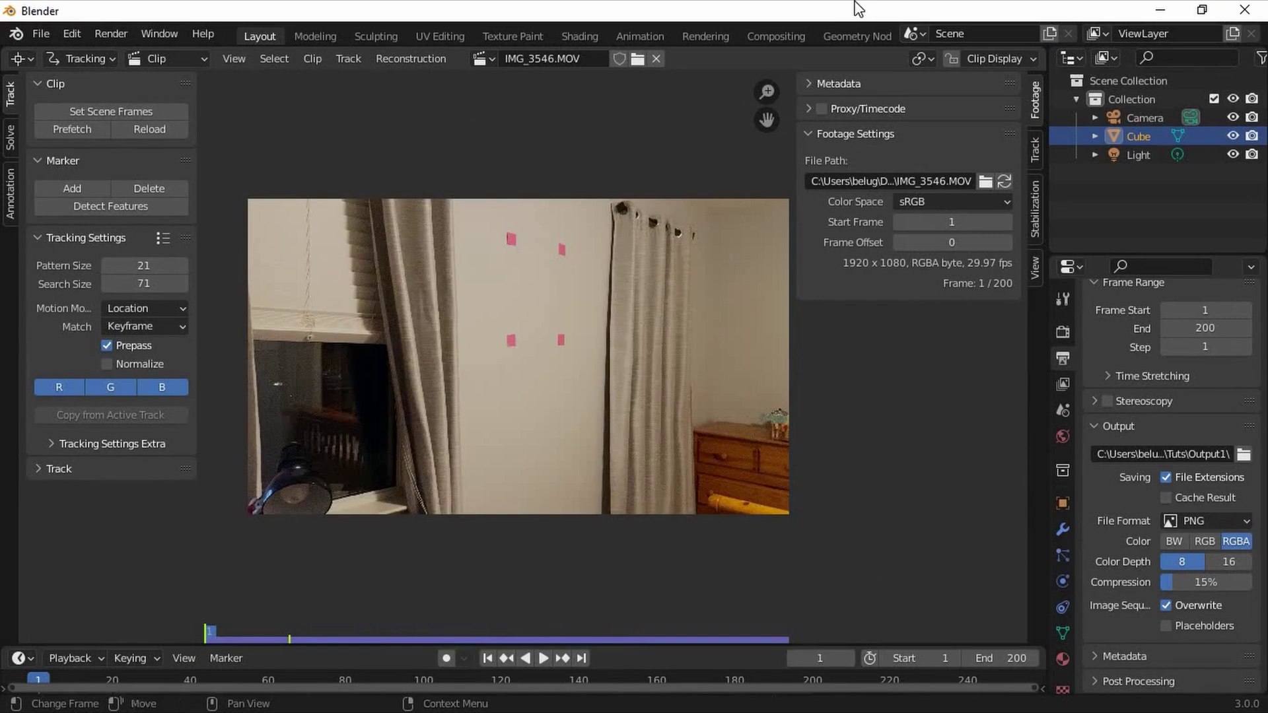
In Compositing, enable Use Nodes and replace Render Layers with a Movie Clip node
click(782, 36)
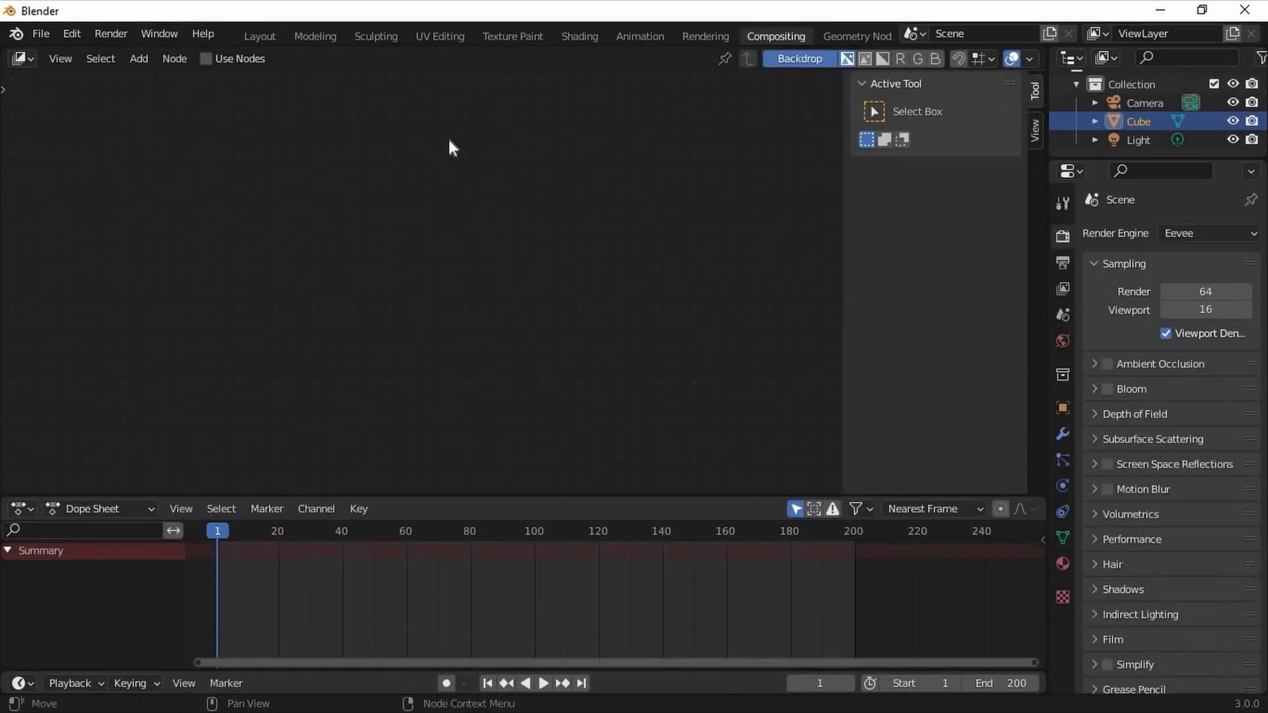
click(216, 62)
scroll(624, 296, up, 3)
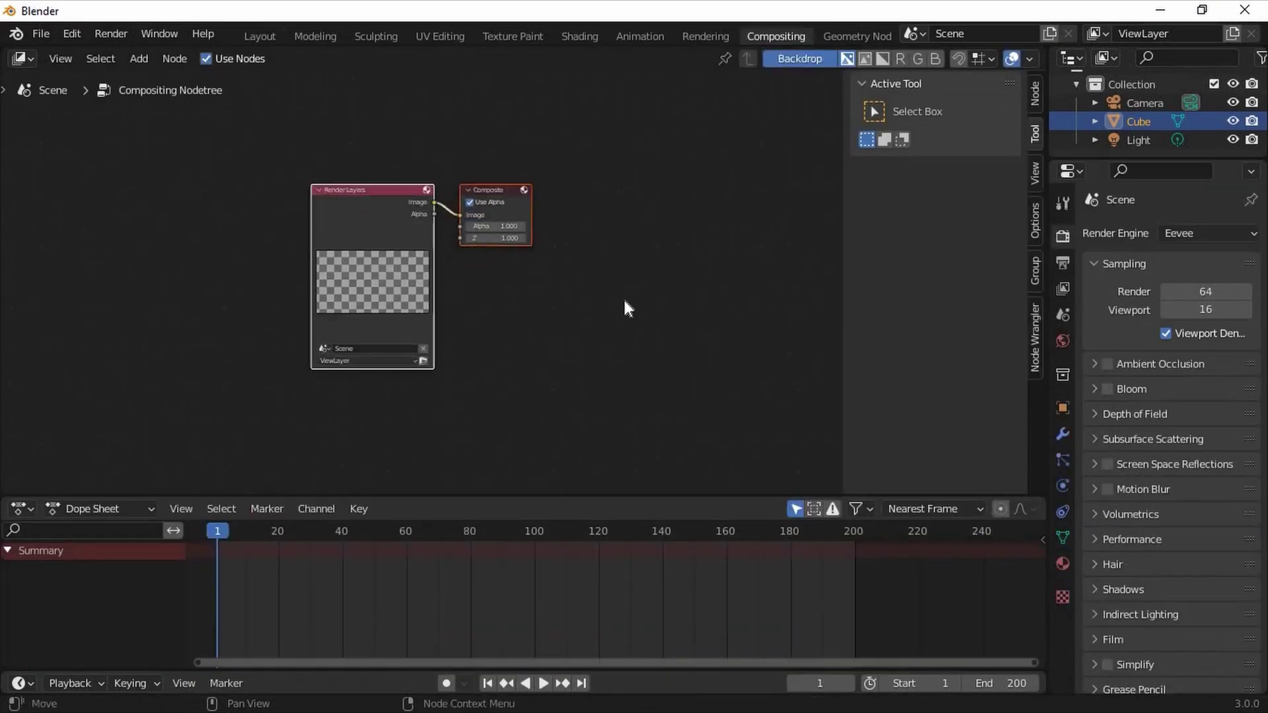
key(x)
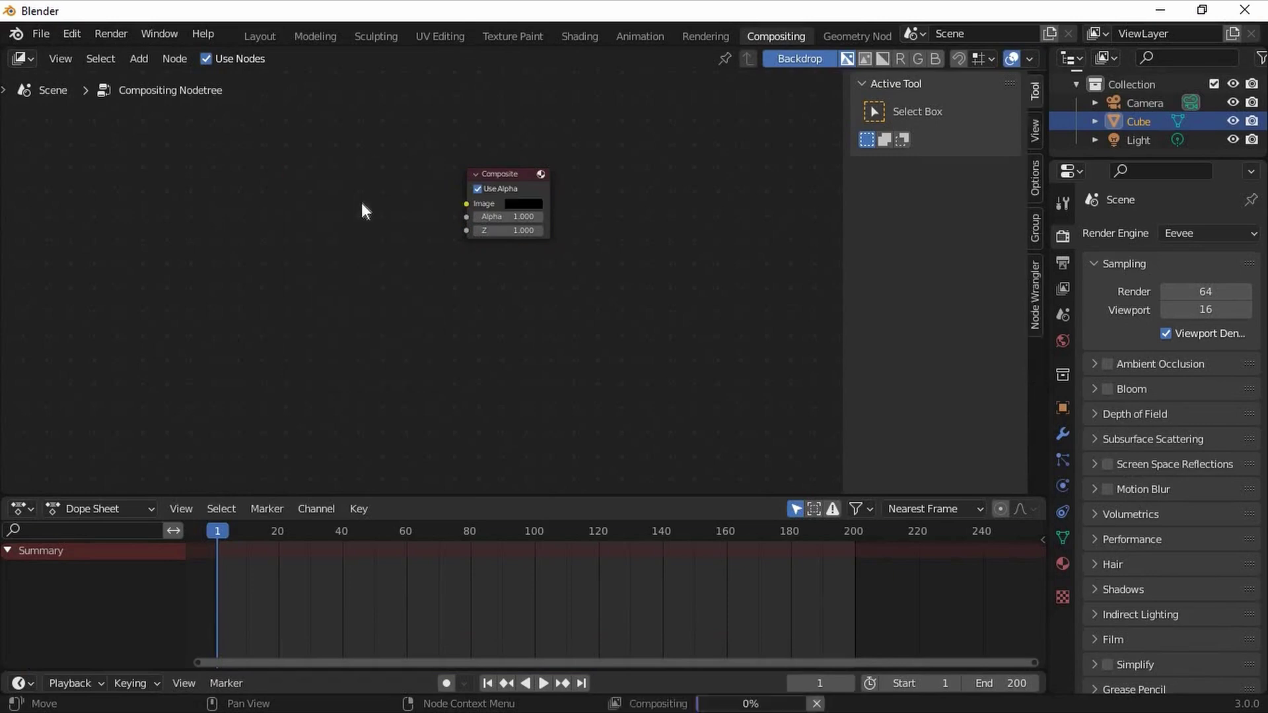
key(shift+a)
text(smo)
key(Return)
click(251, 206)
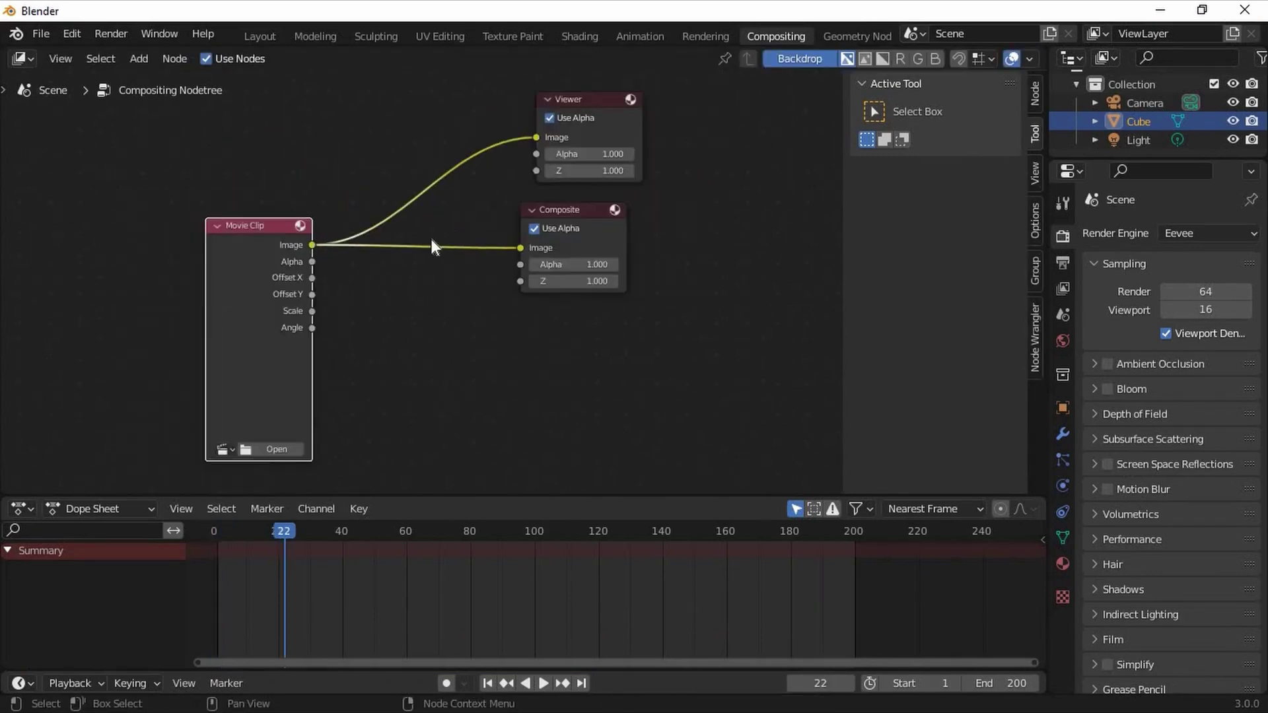
Load IMG_3546.MOV from the Media folder into the node and render the full animation
click(278, 444)
click(200, 529)
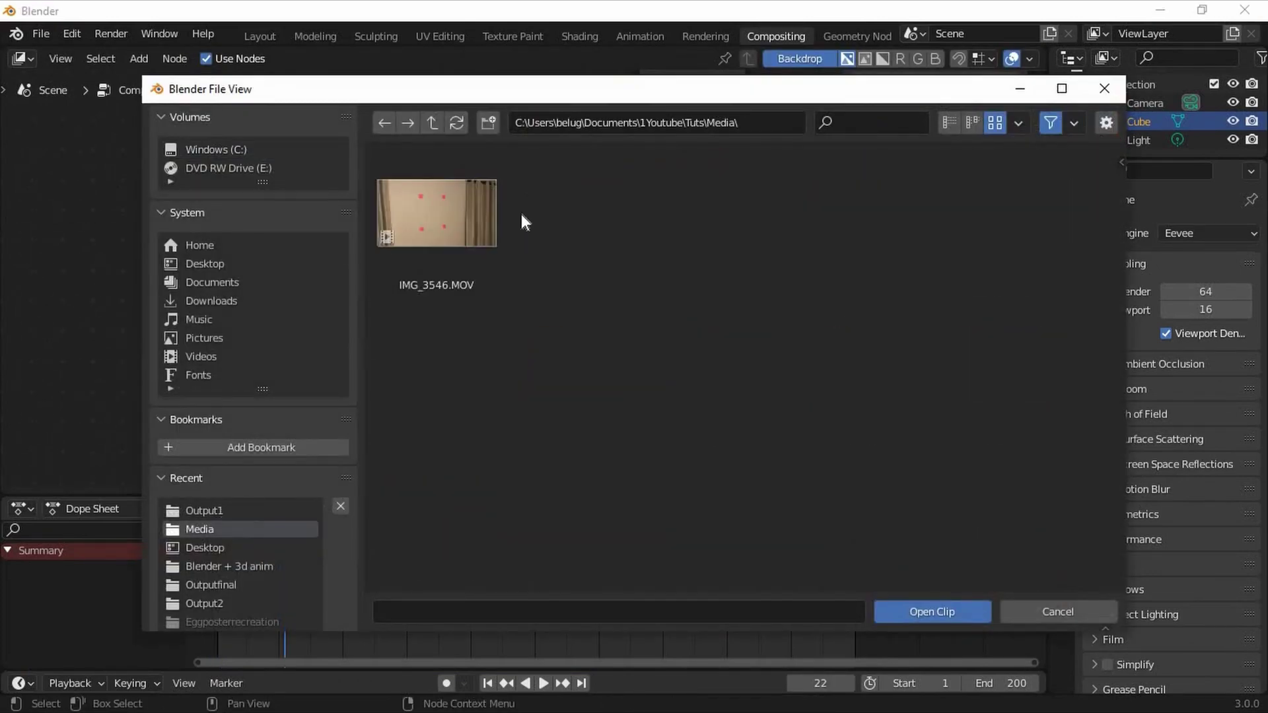
click(466, 246)
click(933, 608)
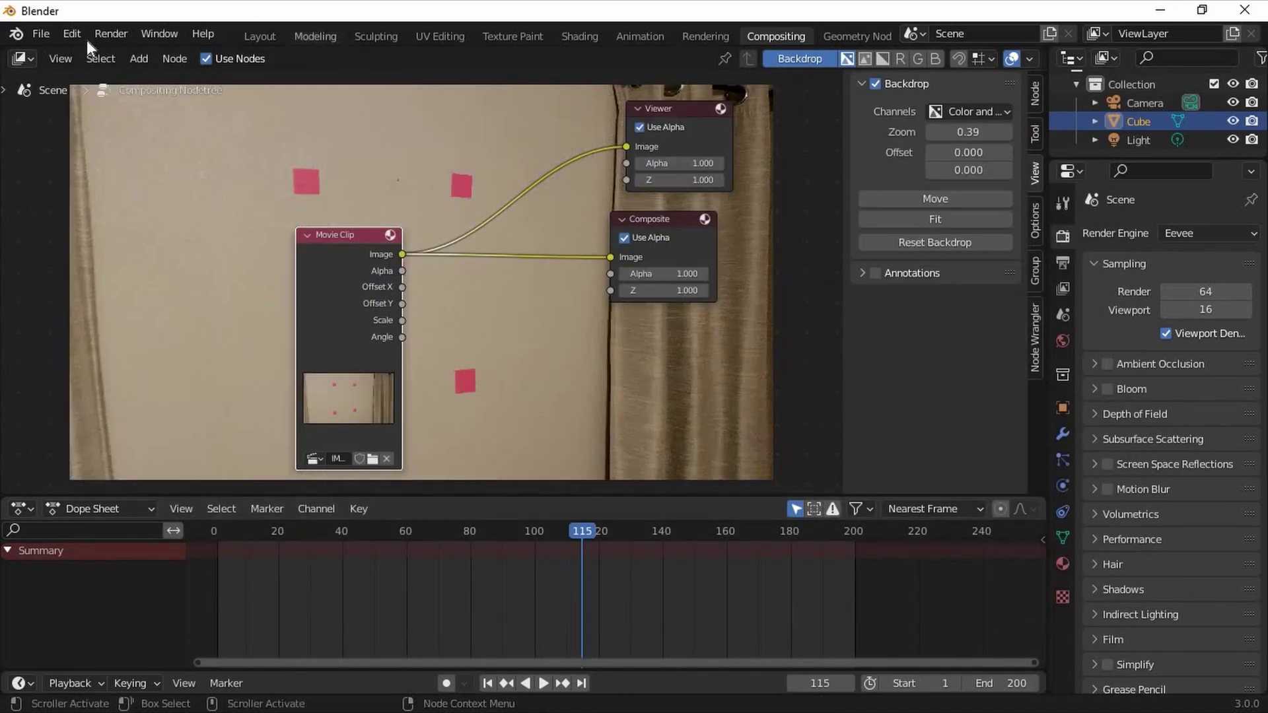
click(111, 33)
click(180, 73)
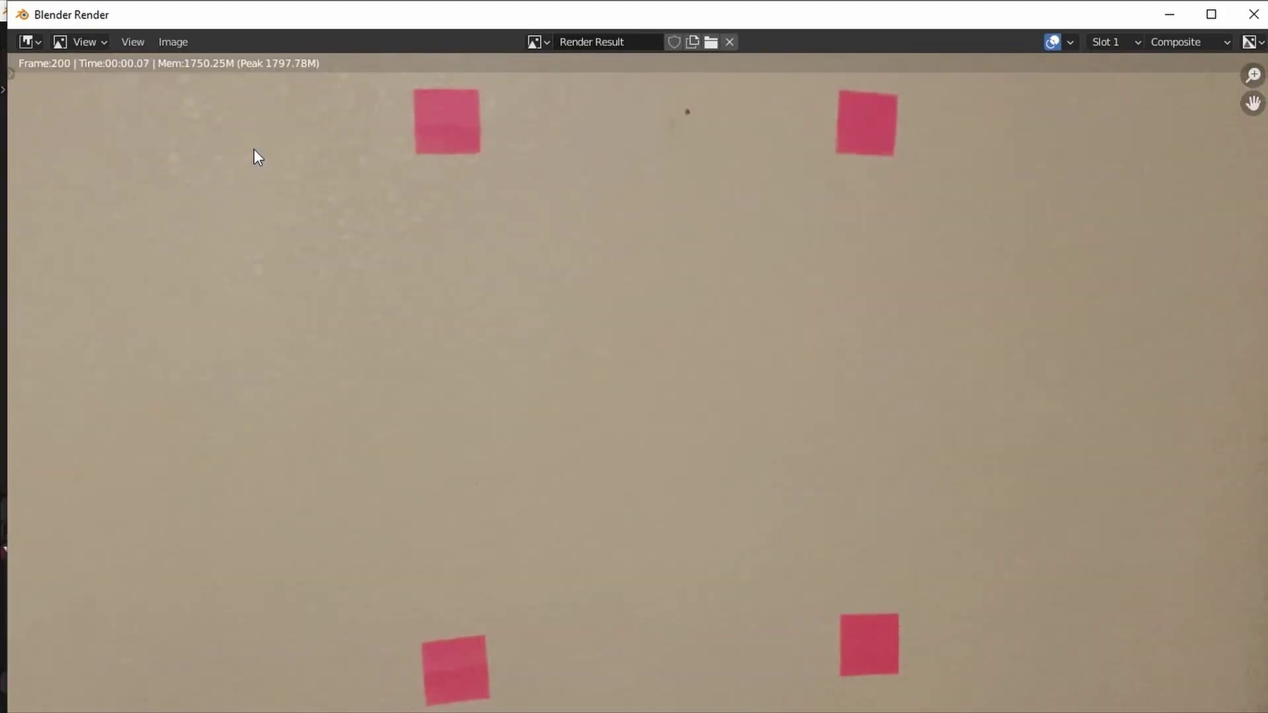
Unlink the current clip and load the Output1 PNG sequence starting at 0001.png
click(1252, 19)
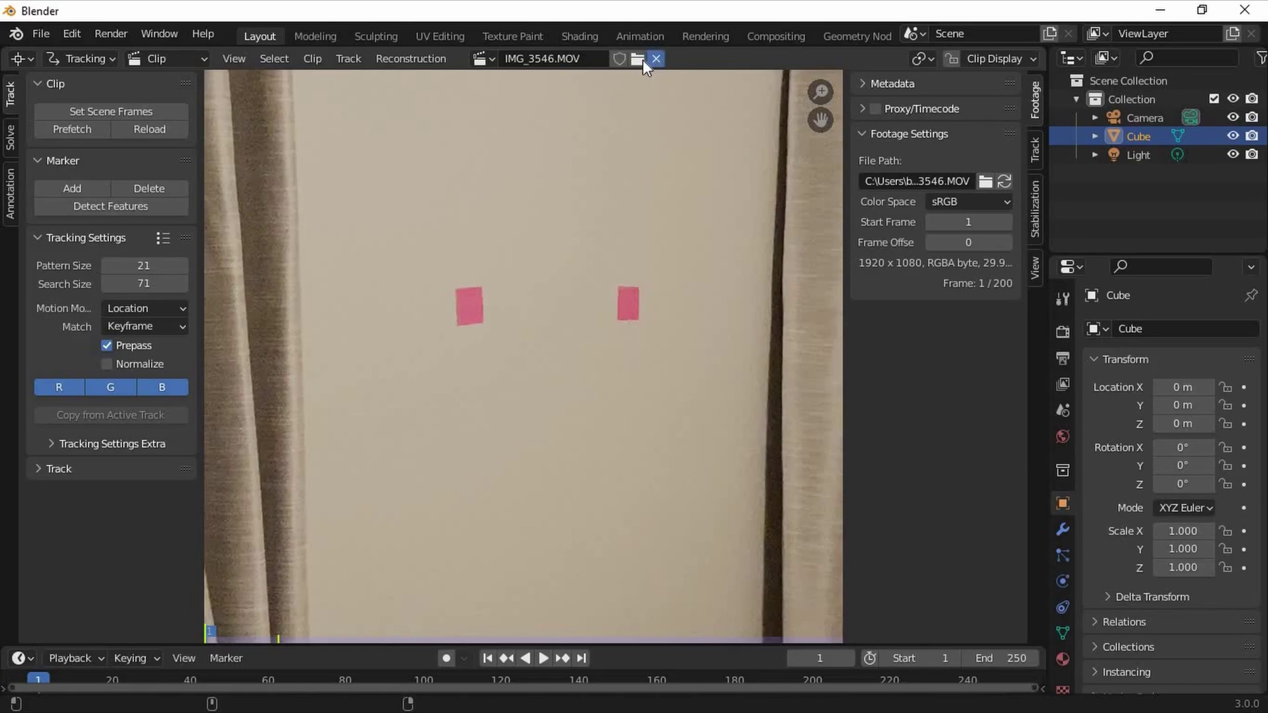
click(654, 59)
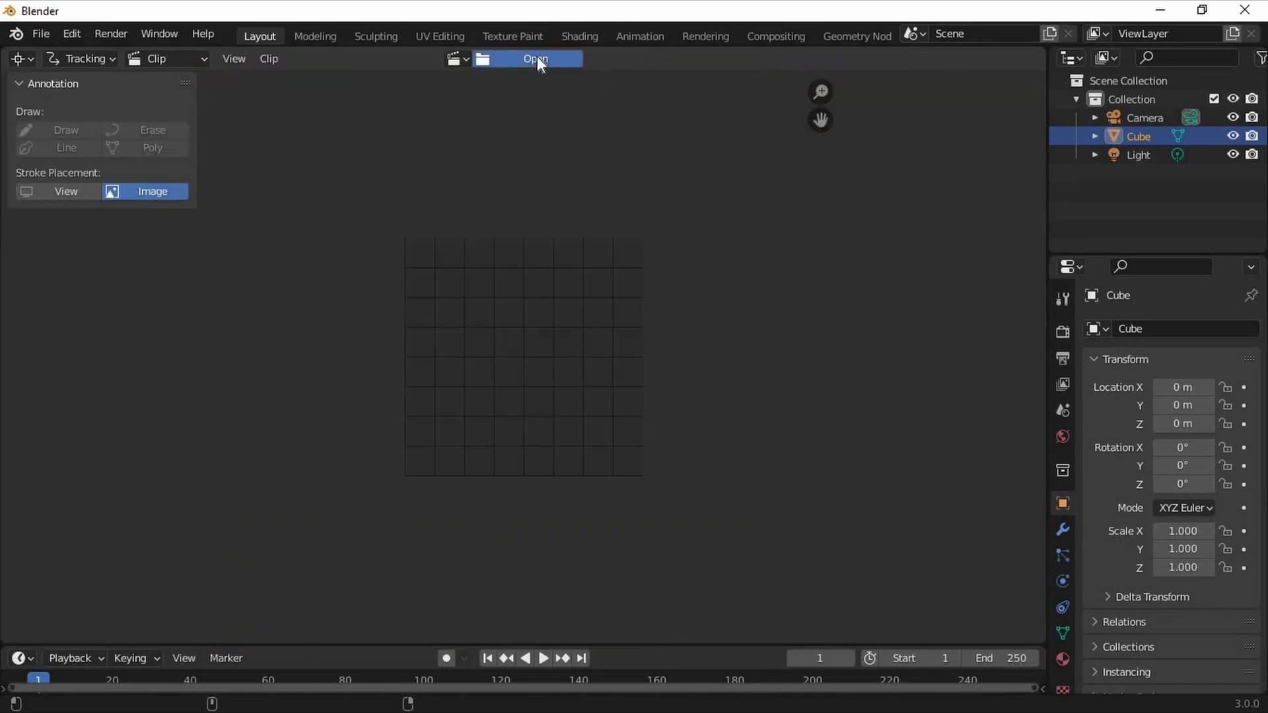
click(537, 60)
click(244, 548)
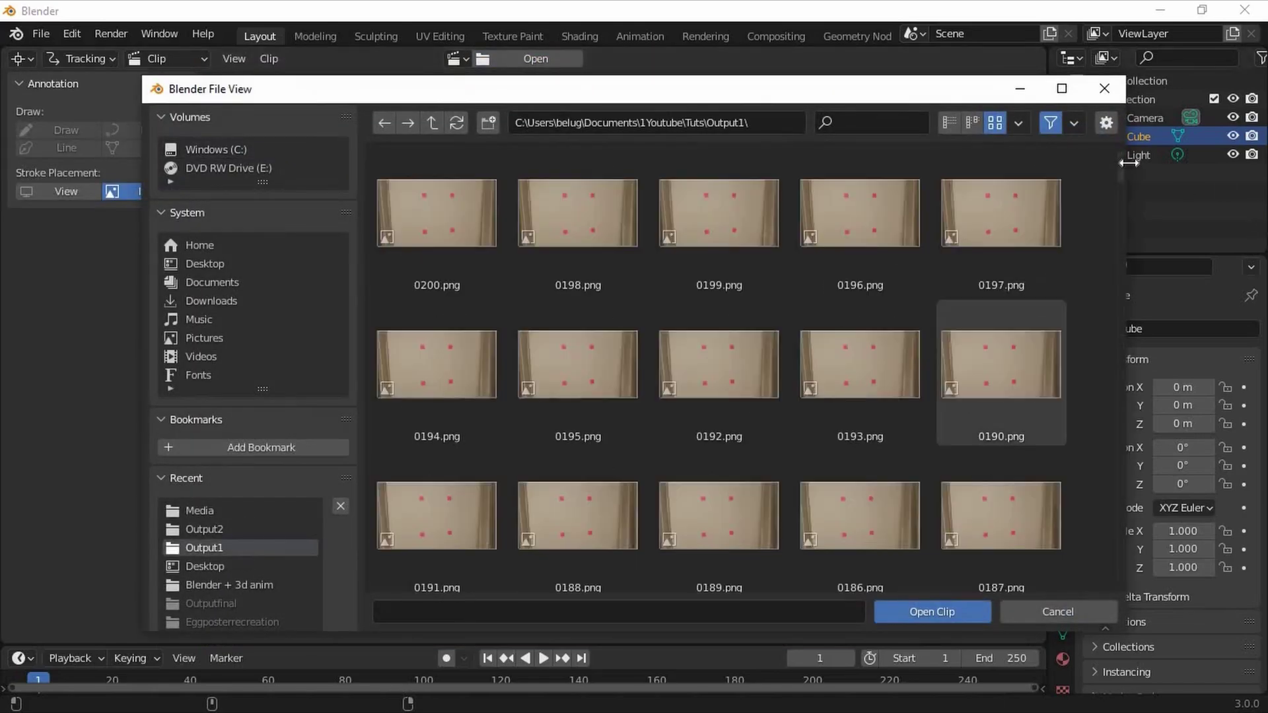
drag(1115, 199, 1060, 591)
scroll(1060, 590, down, 2)
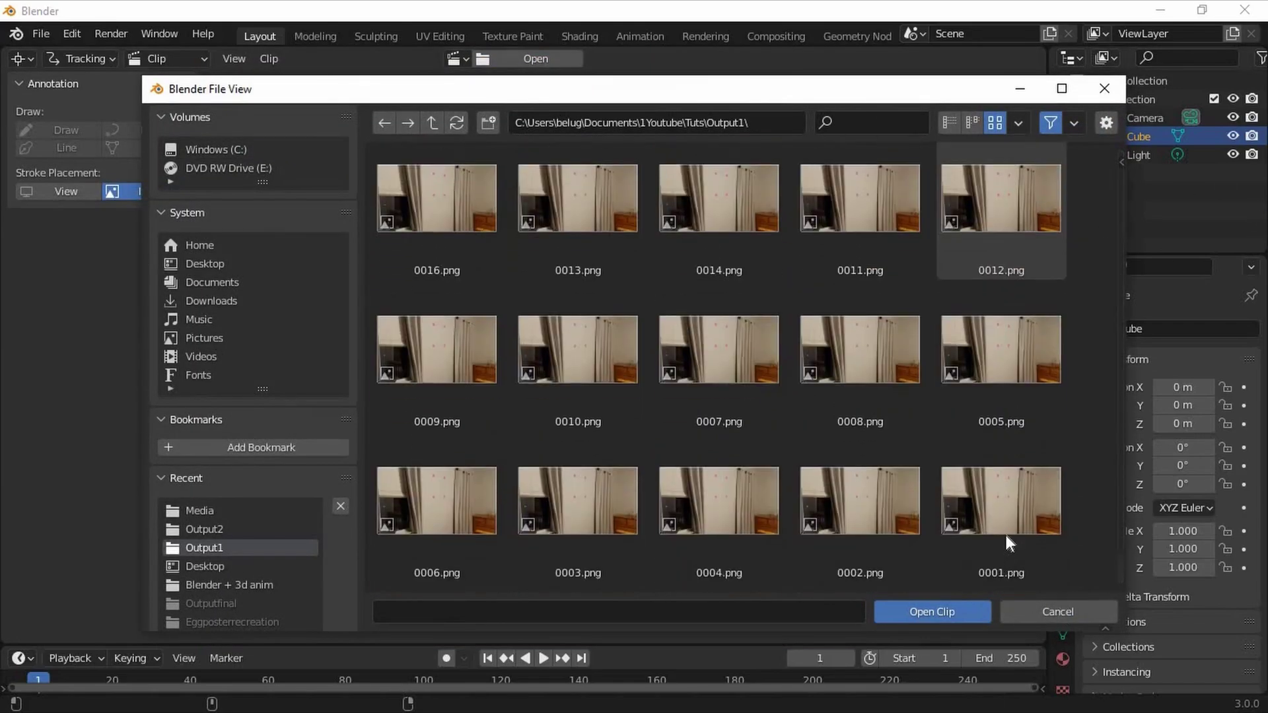
click(1004, 521)
click(941, 618)
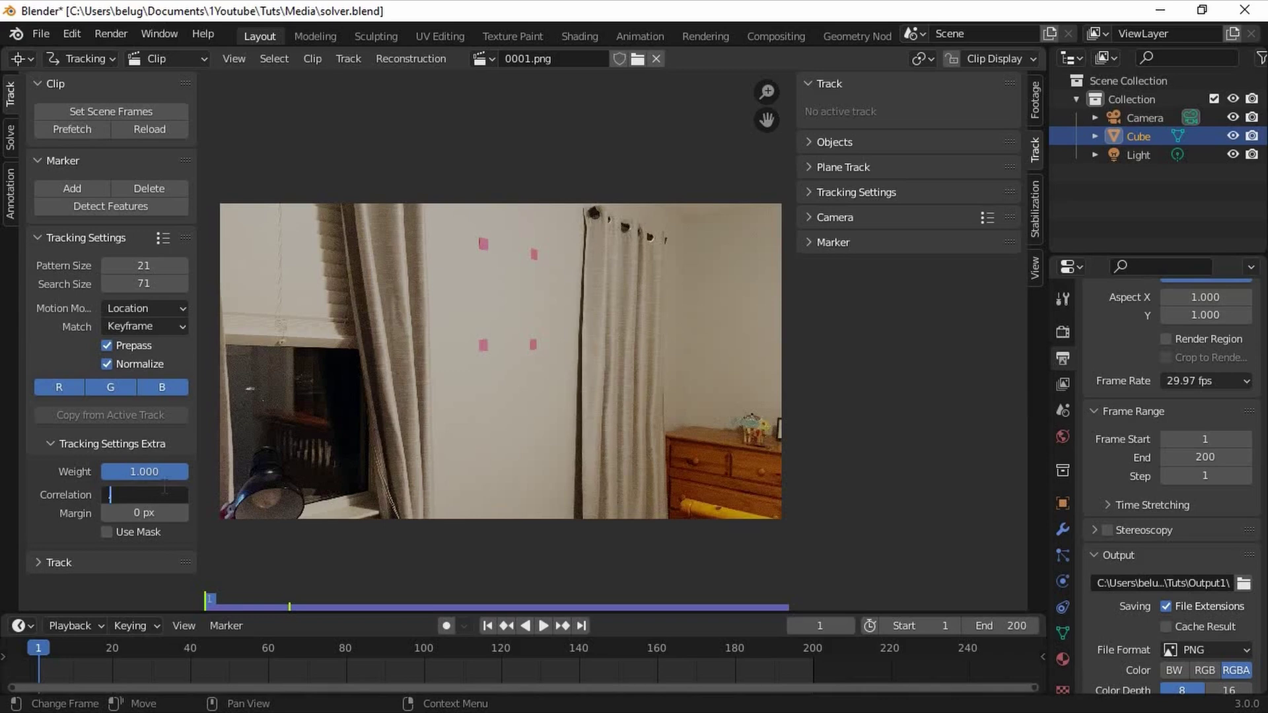
Turn off the red tracking channel, then mark and track the upper-left pink square's corner
click(65, 382)
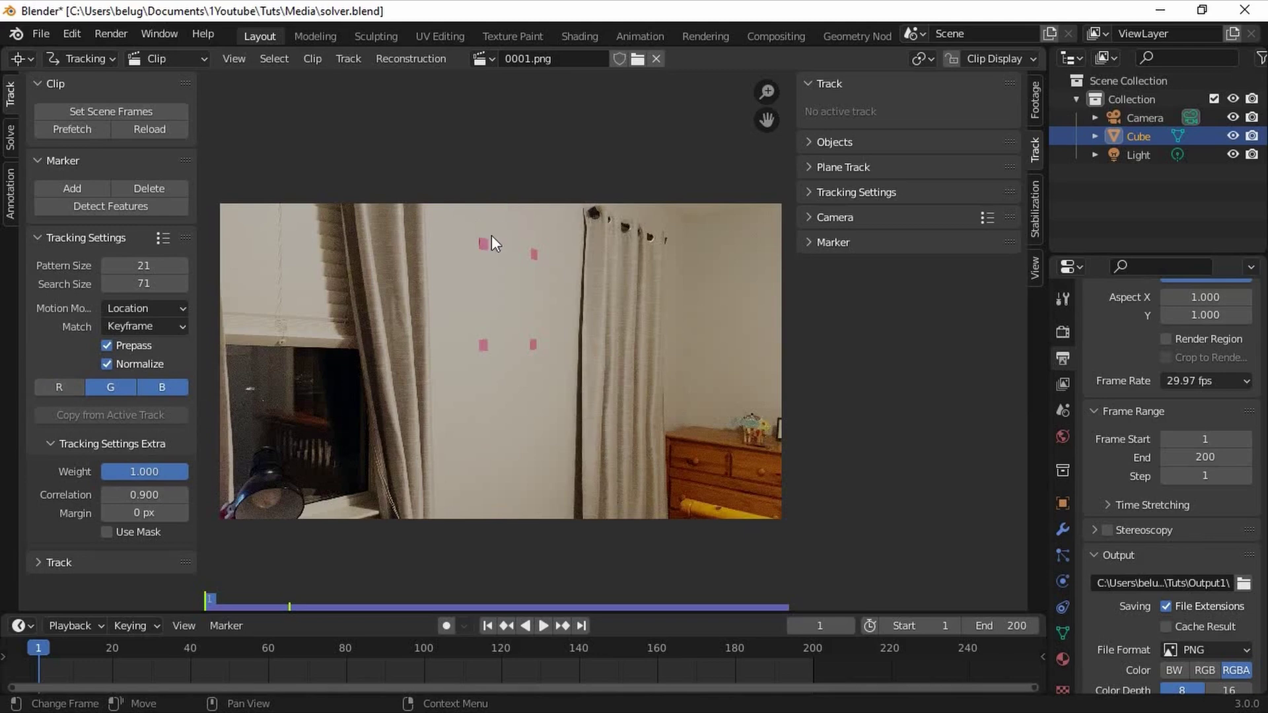
scroll(492, 237, up, 1)
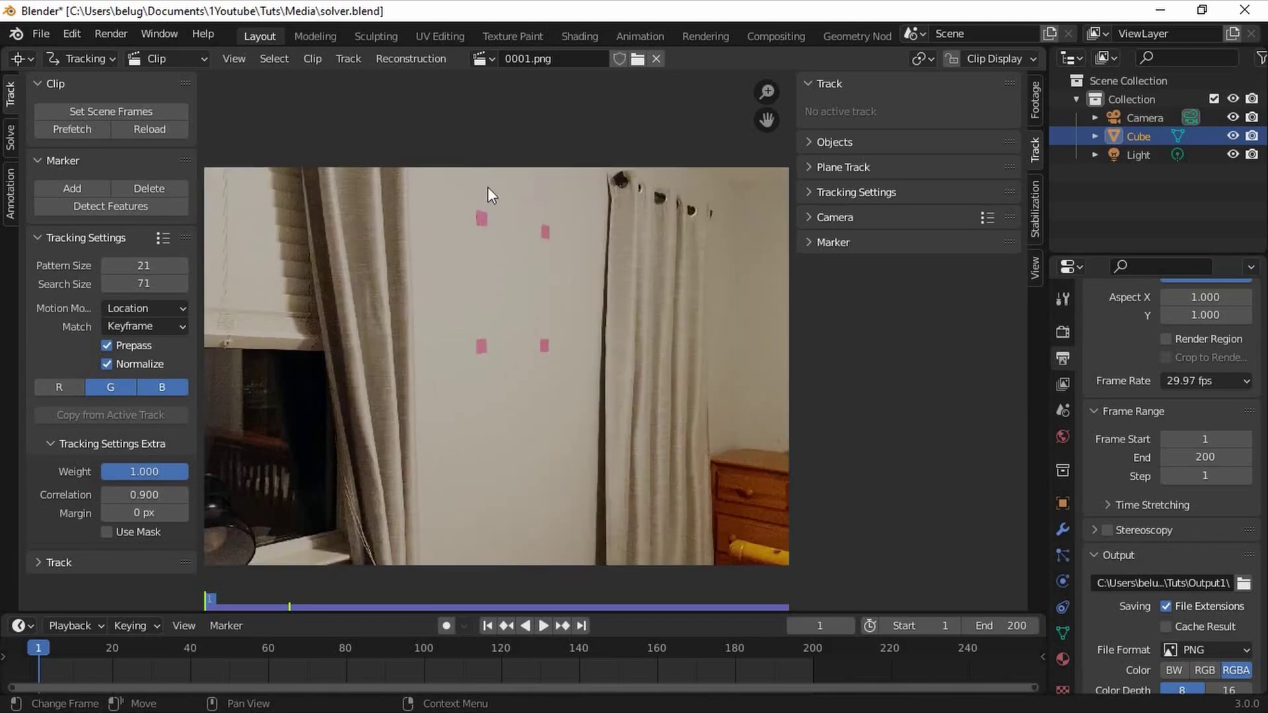
scroll(487, 189, up, 5)
mouse_move(487, 200)
middle_down()
mouse_move(497, 528)
mouse_move(521, 464)
middle_up()
scroll(448, 176, up, 5)
middle_drag(366, 85, 455, 357)
ctrl+click(414, 356)
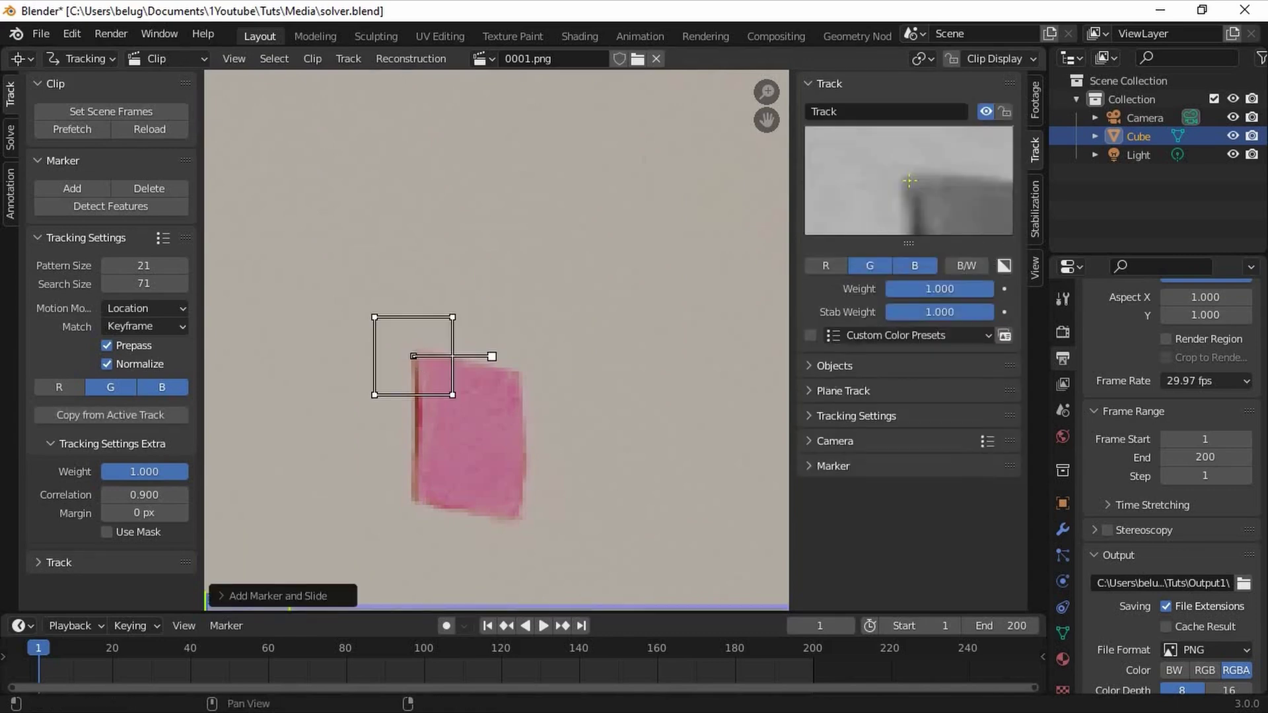
ctrl+drag(414, 356, 416, 356)
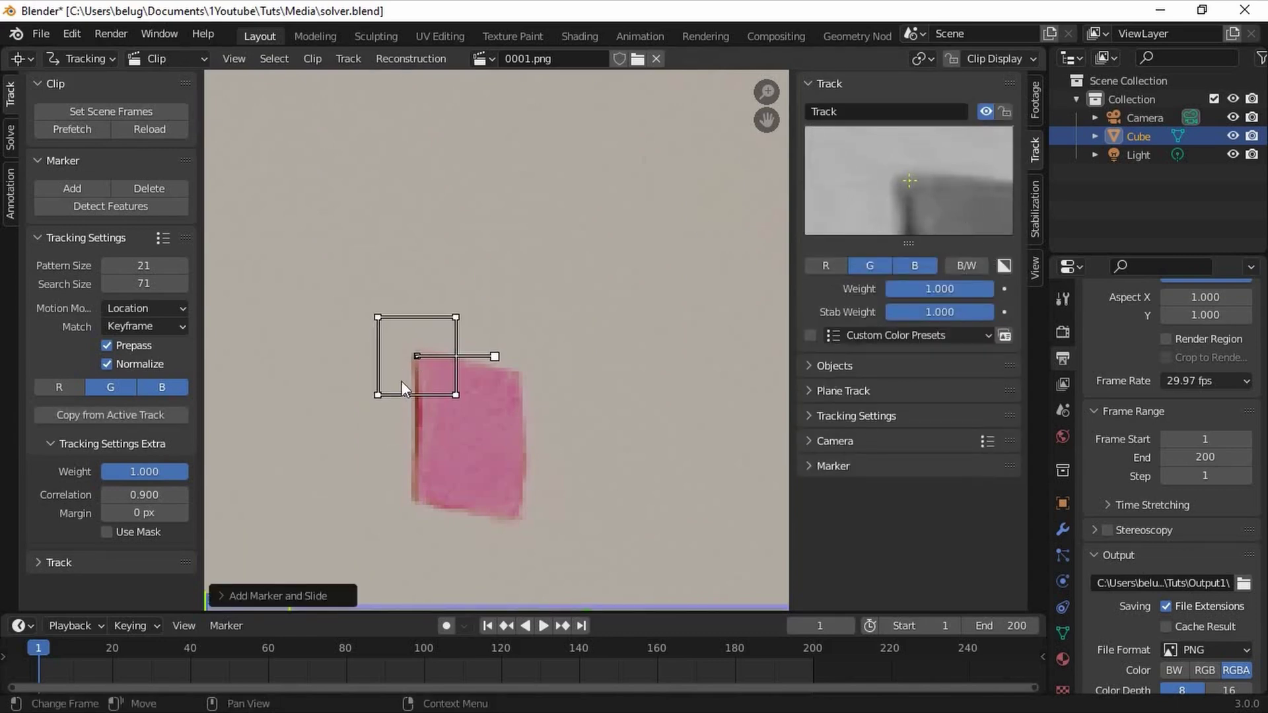
key(ctrl+t)
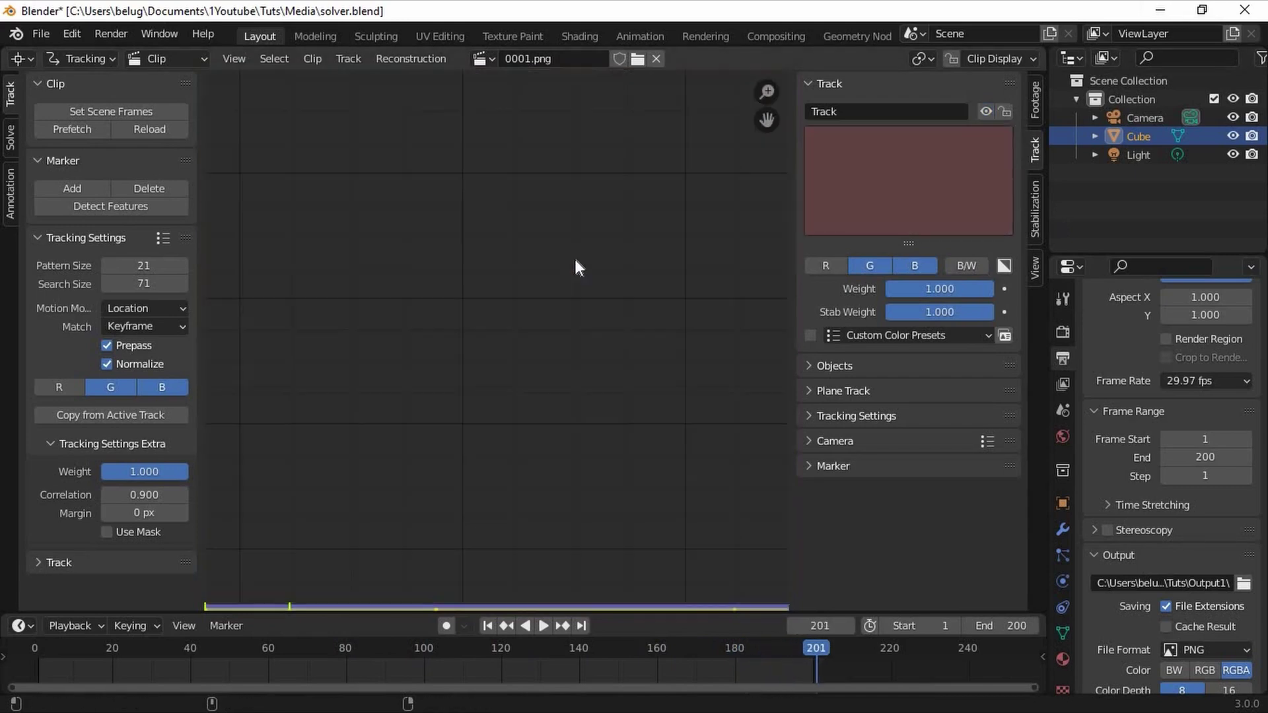
From the first frame, add and track markers on two more pink squares
click(37, 653)
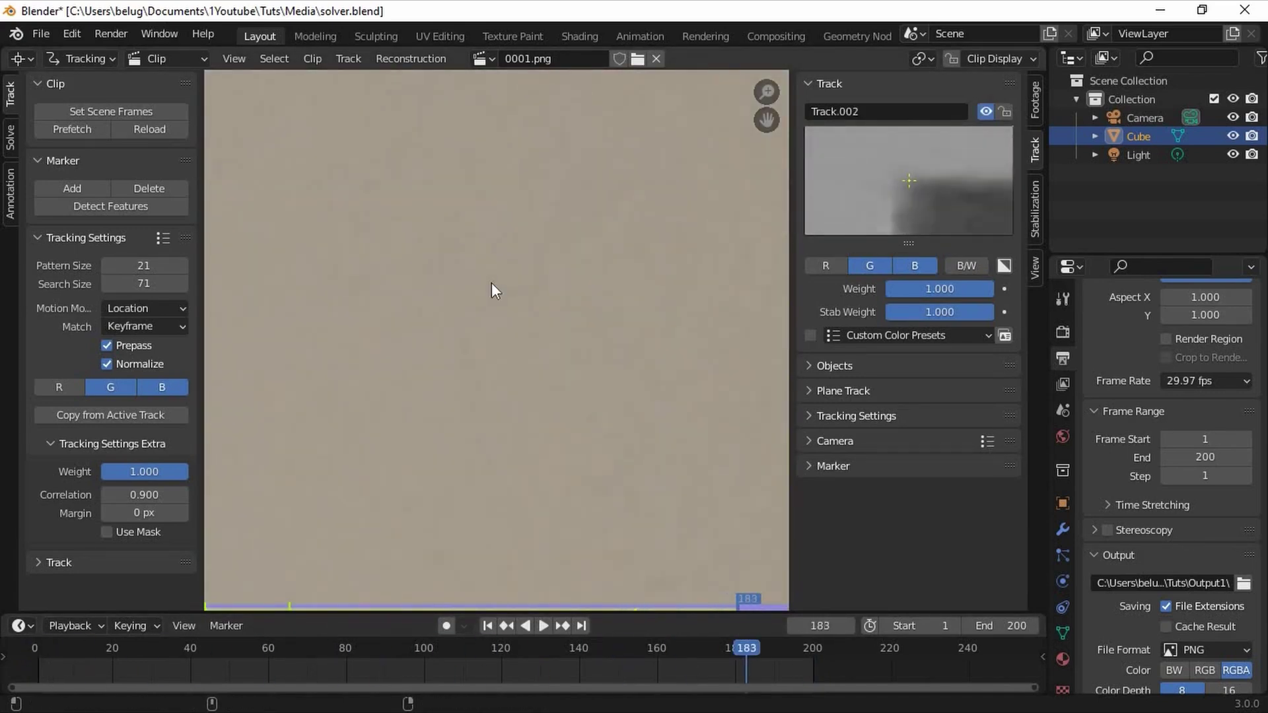
click(37, 652)
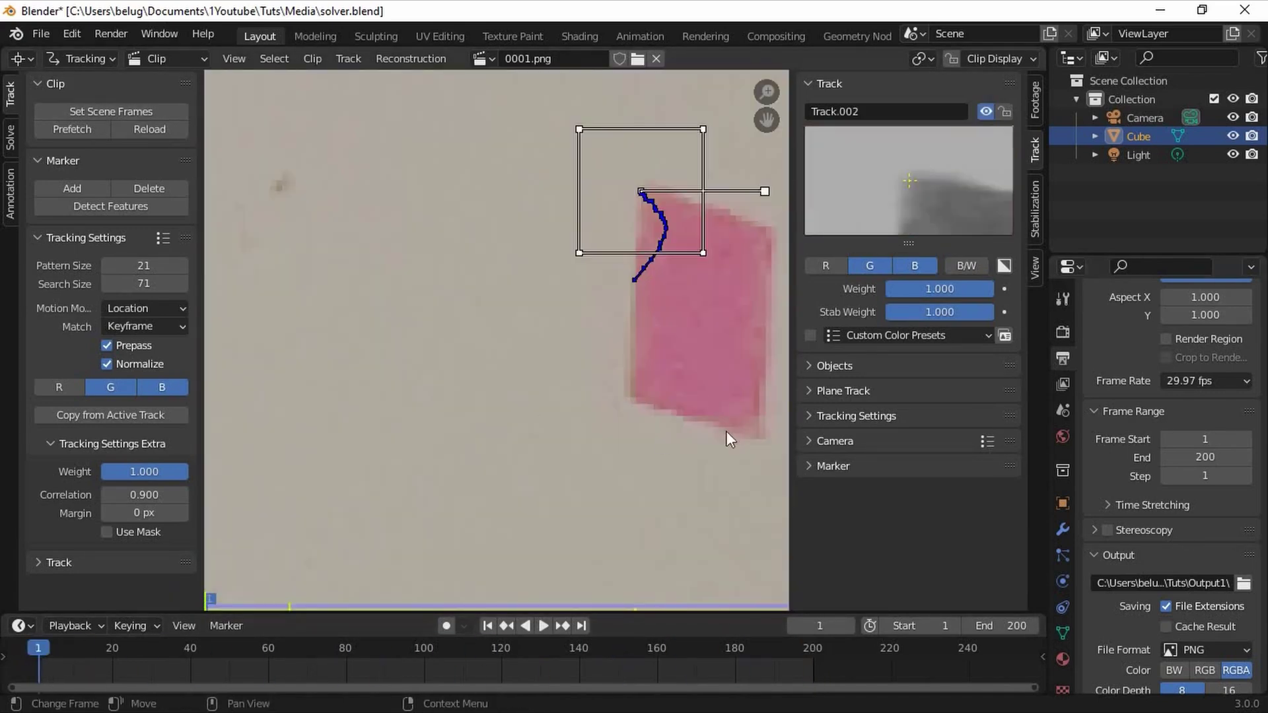
ctrl+click(759, 438)
key(ctrl+t)
click(34, 652)
click(37, 651)
scroll(529, 317, down, 3)
ctrl+click(532, 316)
key(ctrl+t)
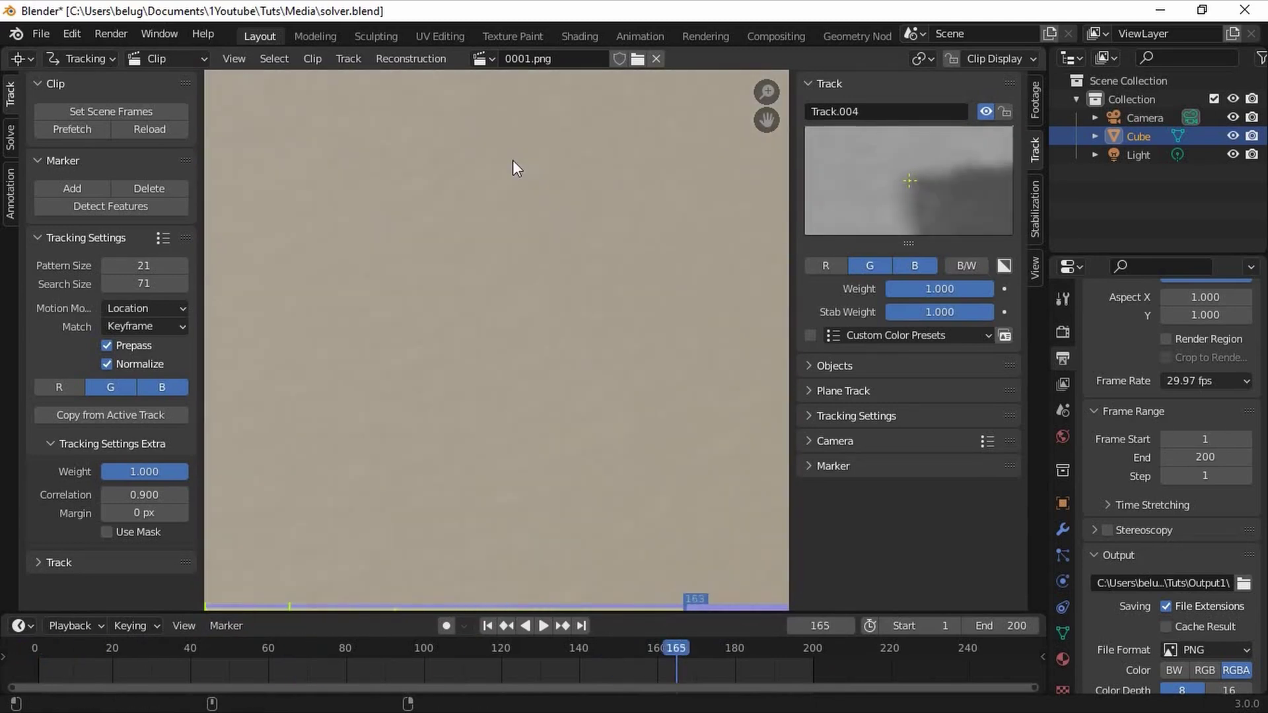
Add and track three more markers on the wall's pink spots
click(37, 650)
ctrl+click(617, 419)
key(ctrl+t)
click(38, 651)
ctrl+click(559, 561)
key(ctrl+t)
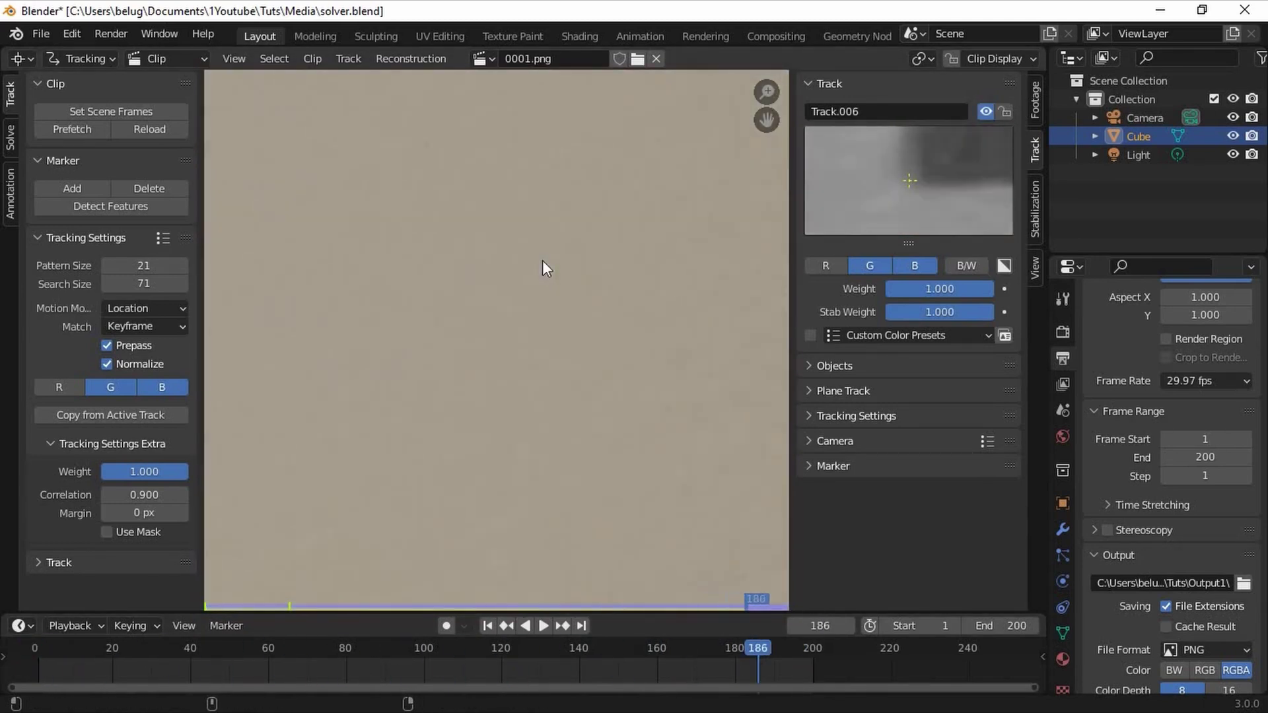
click(38, 650)
scroll(661, 396, up, 3)
ctrl+click(658, 417)
key(ctrl+t)
Return to frame 1 and frame the tracked markers in view
click(21, 654)
scroll(543, 436, down, 4)
key(Right)
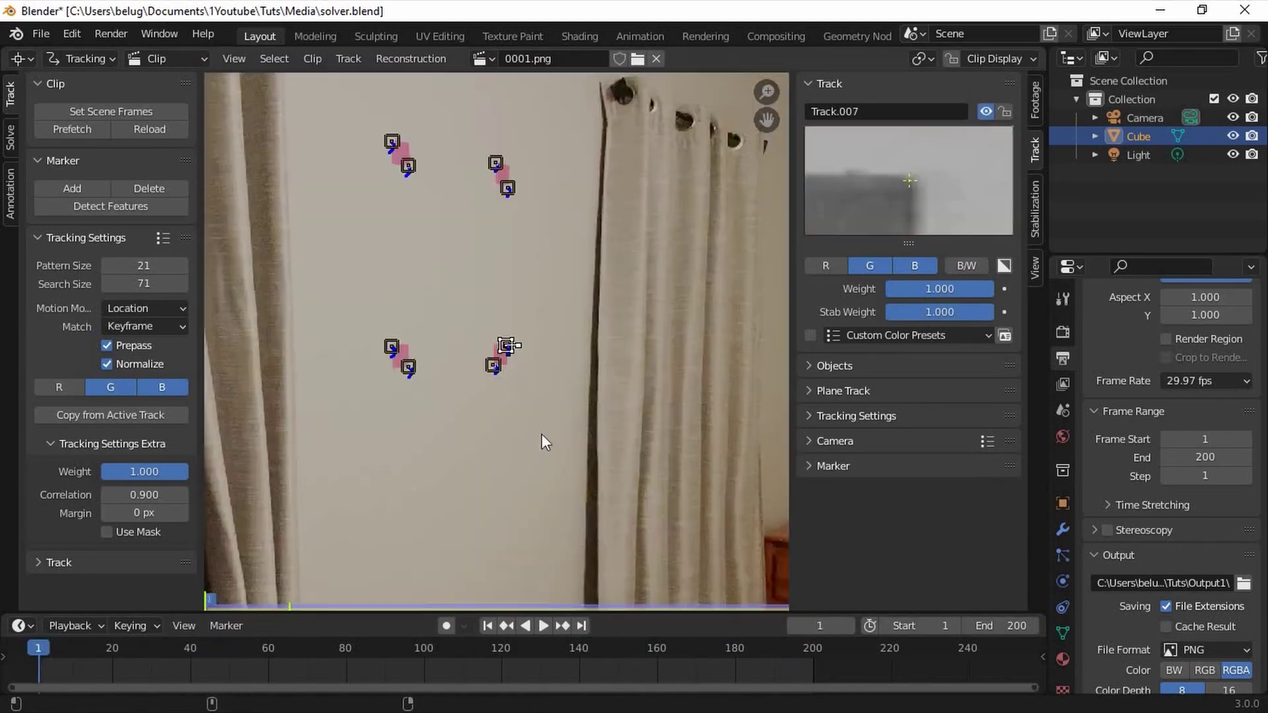
scroll(543, 435, down, 1)
middle_drag(542, 316, 566, 370)
scroll(568, 360, up, 3)
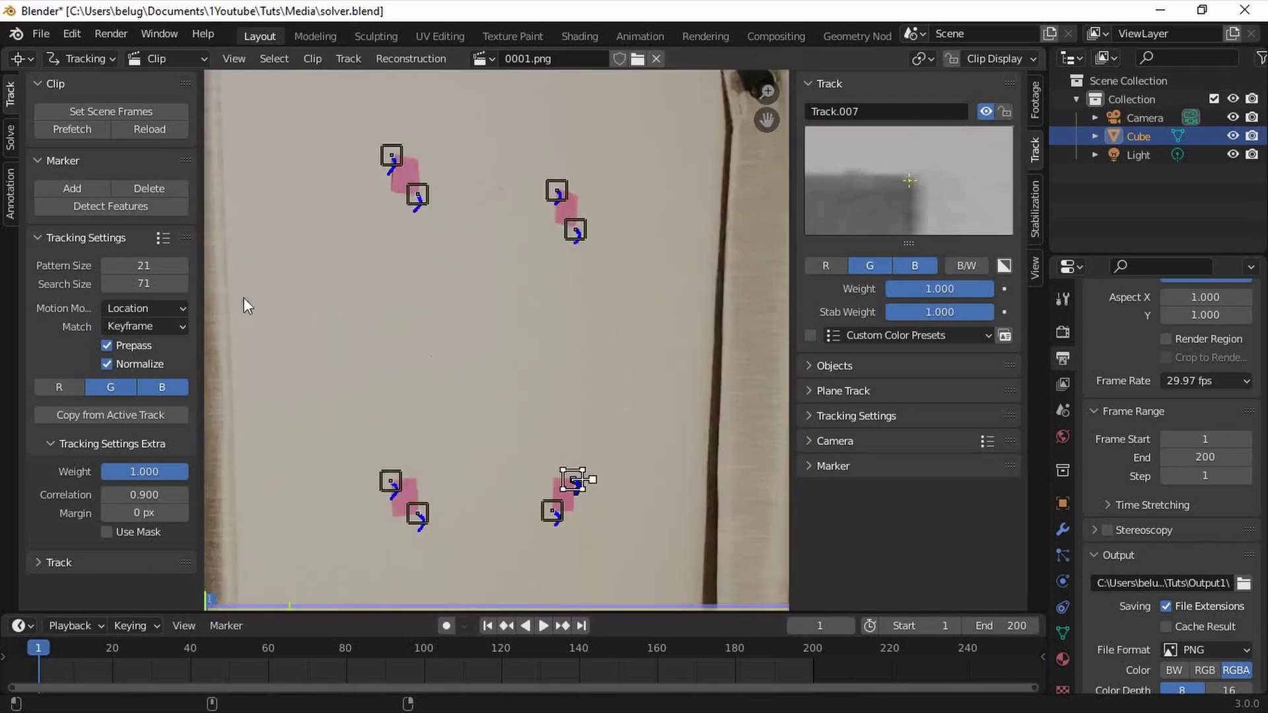
Solve camera motion with Keyframe and Radial Distortion enabled, then set up the tracking scene
click(9, 138)
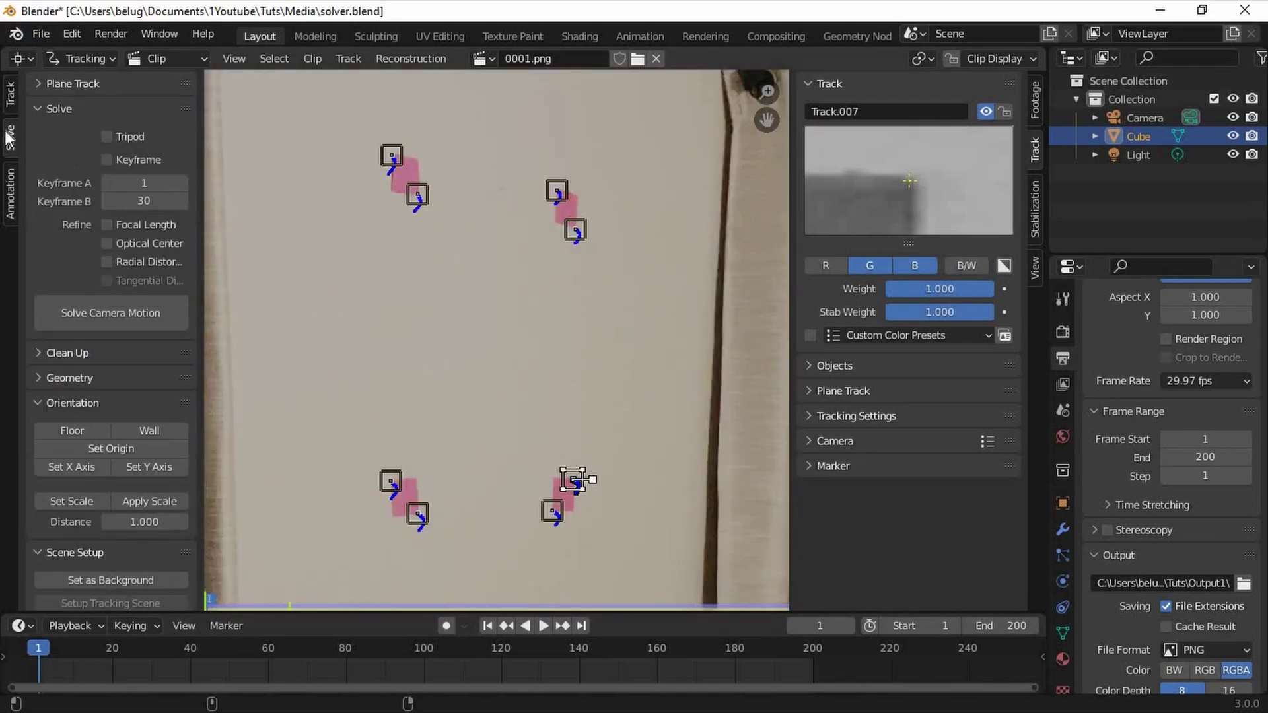
click(108, 159)
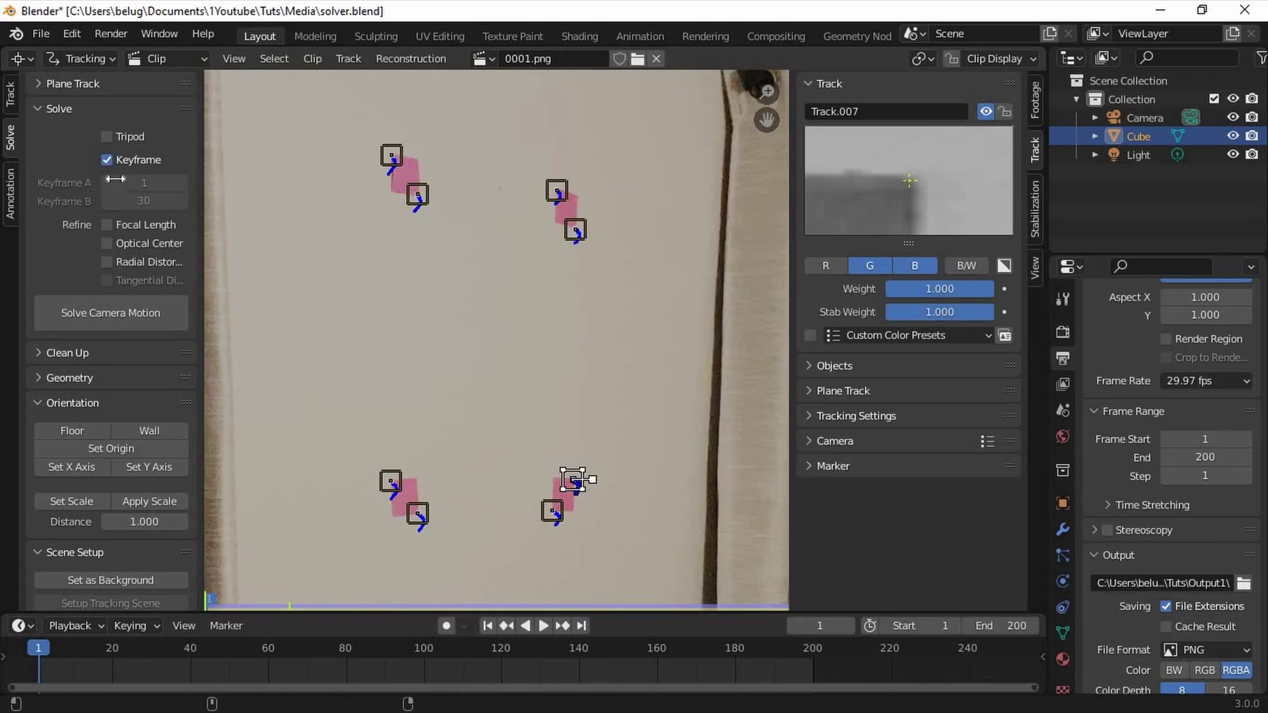
click(109, 261)
click(147, 311)
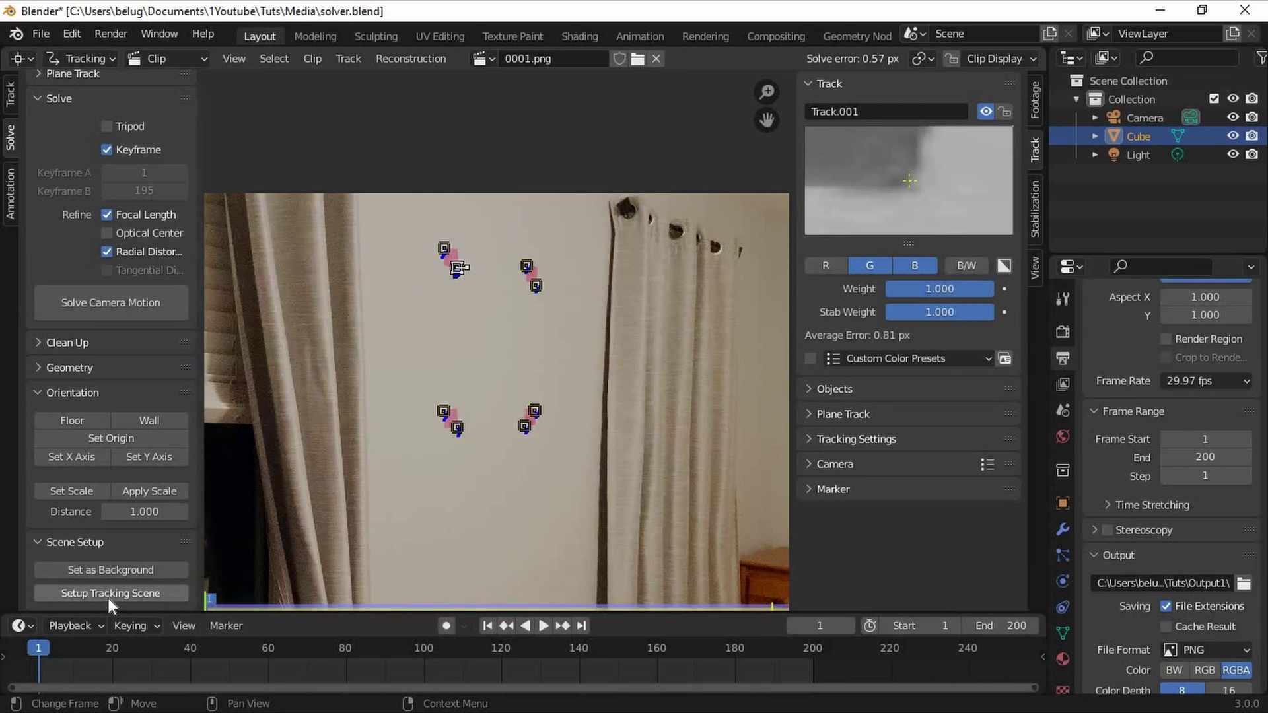
click(108, 597)
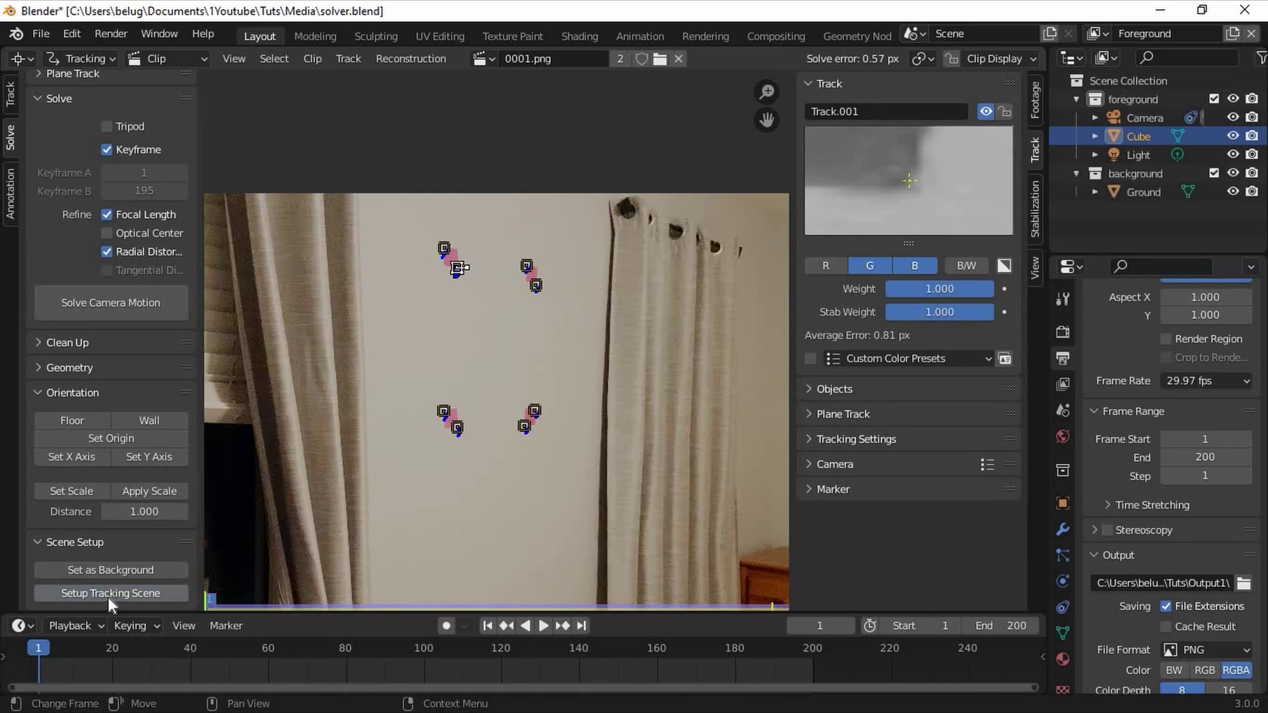
Define the floor from three selected markers and set the origin at one marker
shift+click(537, 282)
shift+click(444, 408)
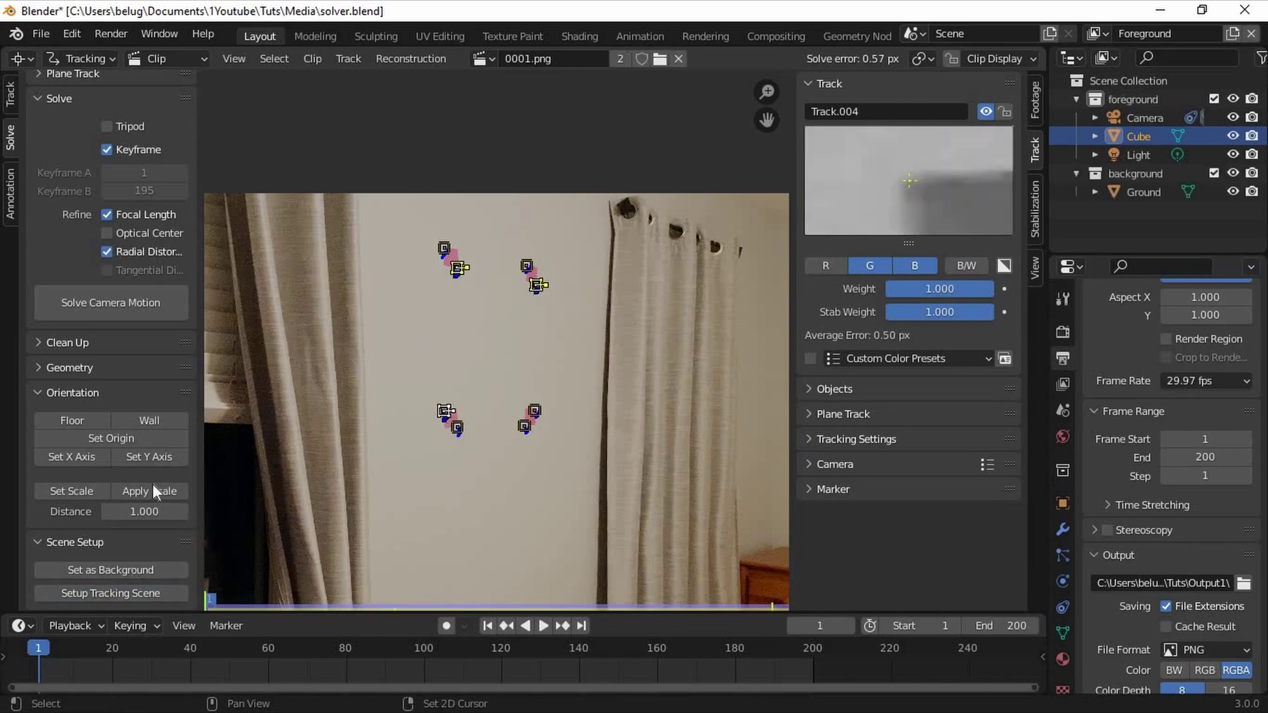
click(81, 419)
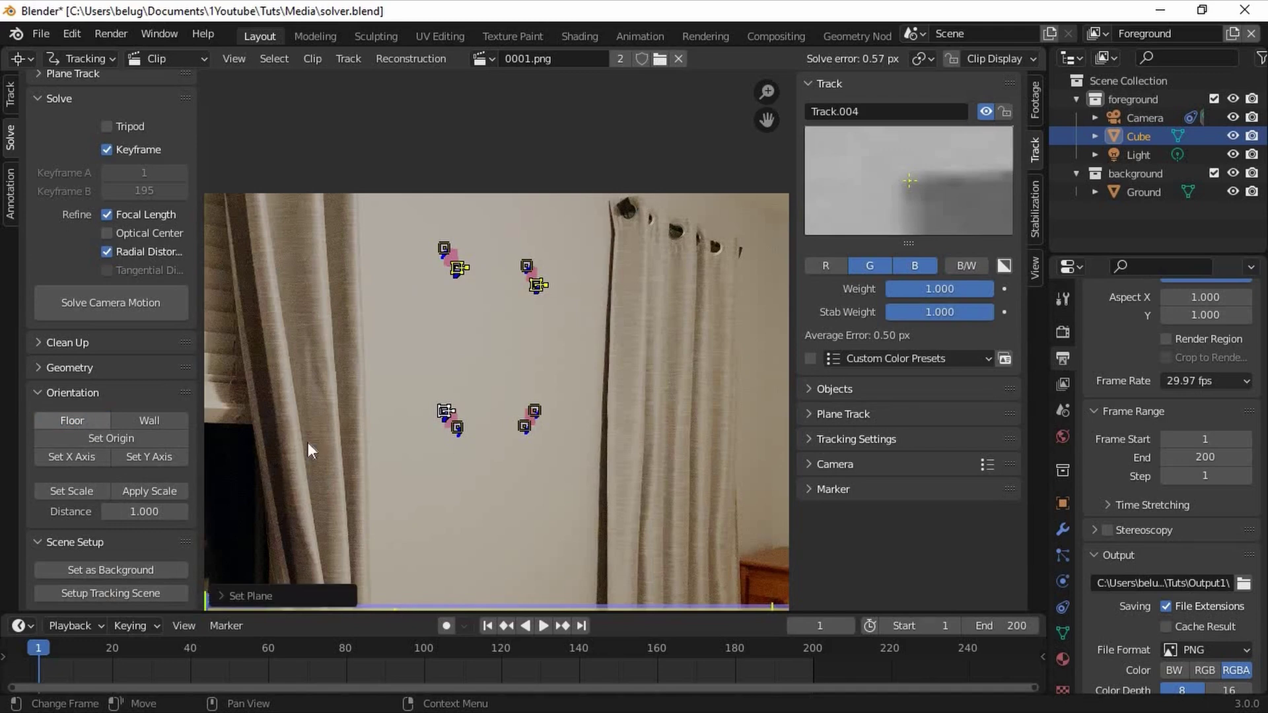
click(512, 316)
click(538, 285)
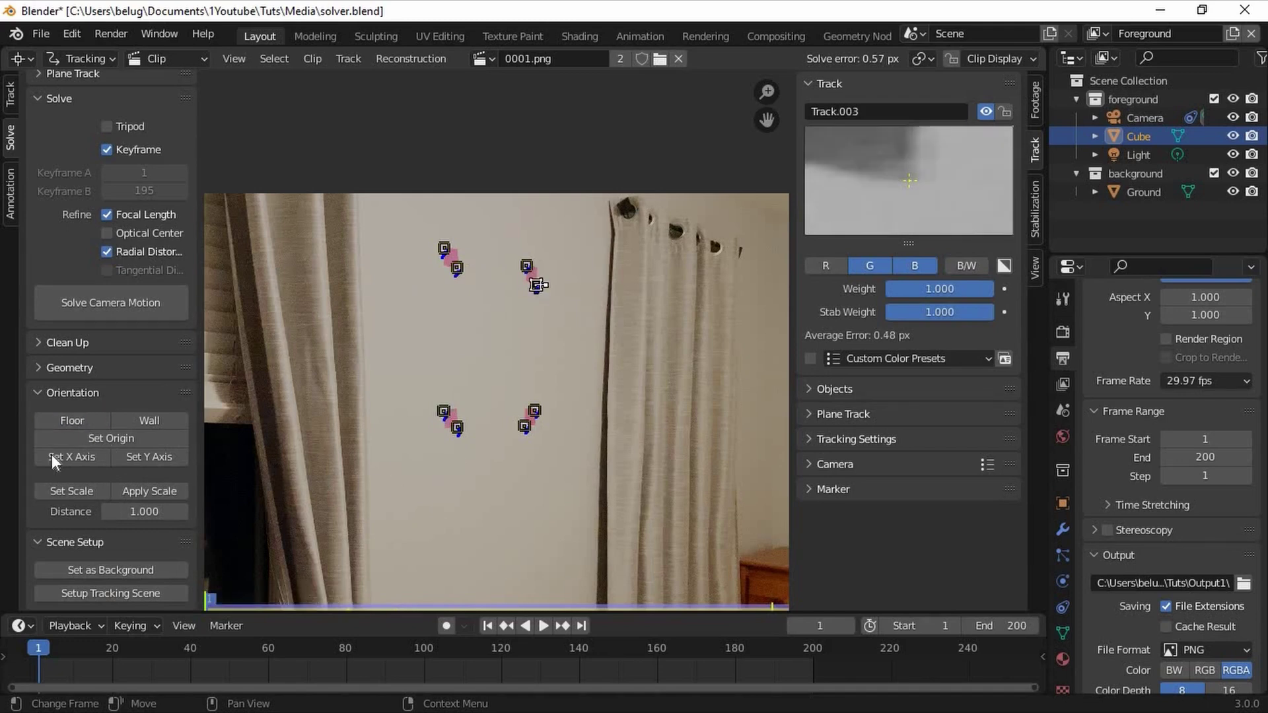
click(86, 438)
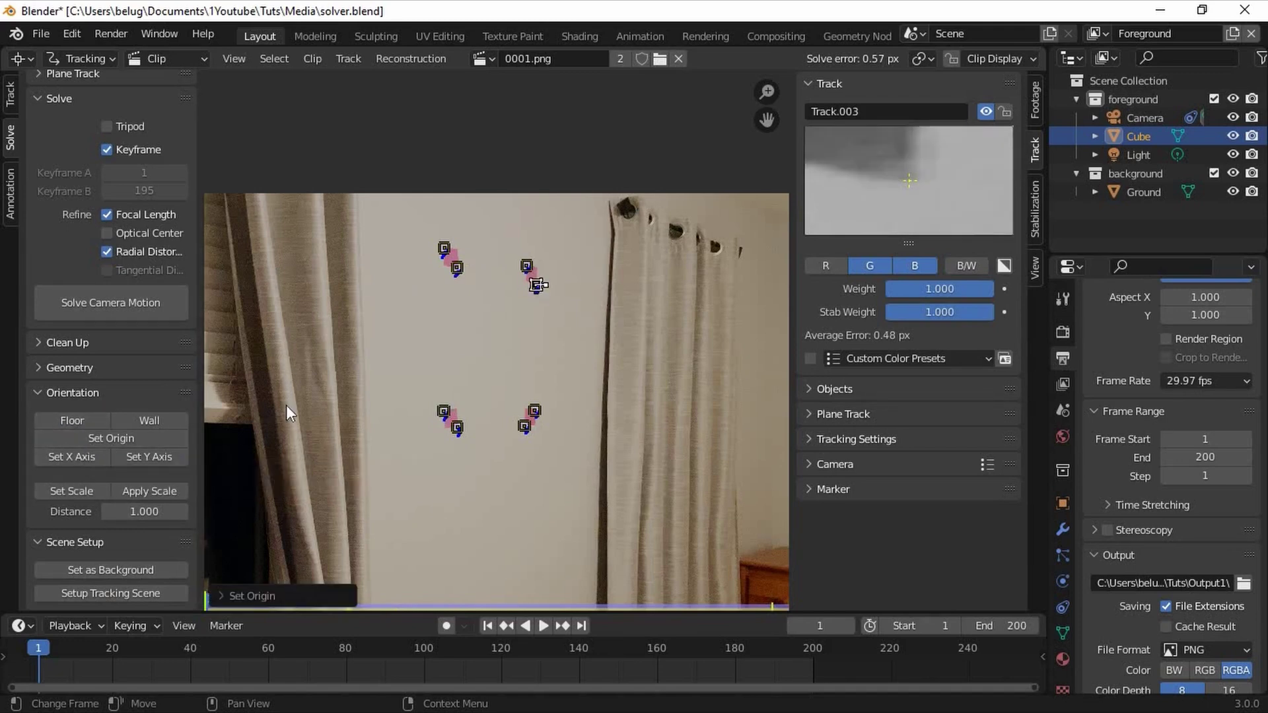
Switch the area to a 3D Viewport and replace the default cube with a new cube
click(26, 58)
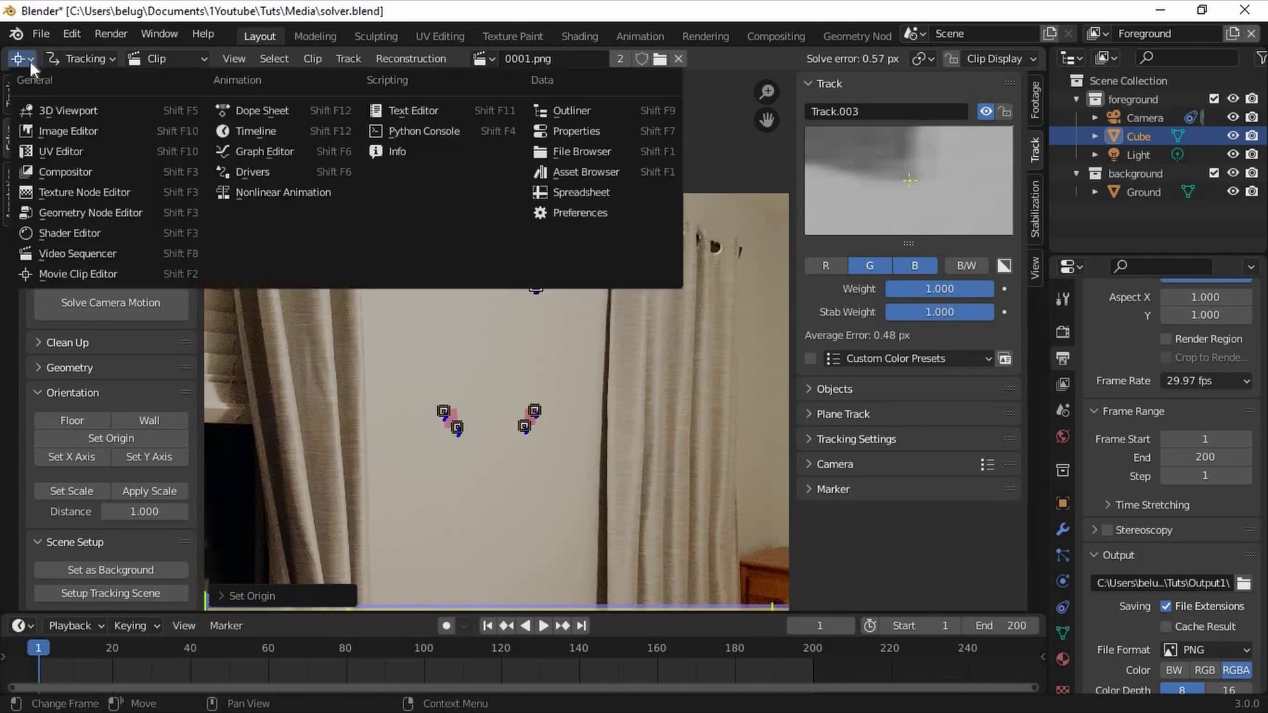
click(52, 106)
click(561, 313)
key(x)
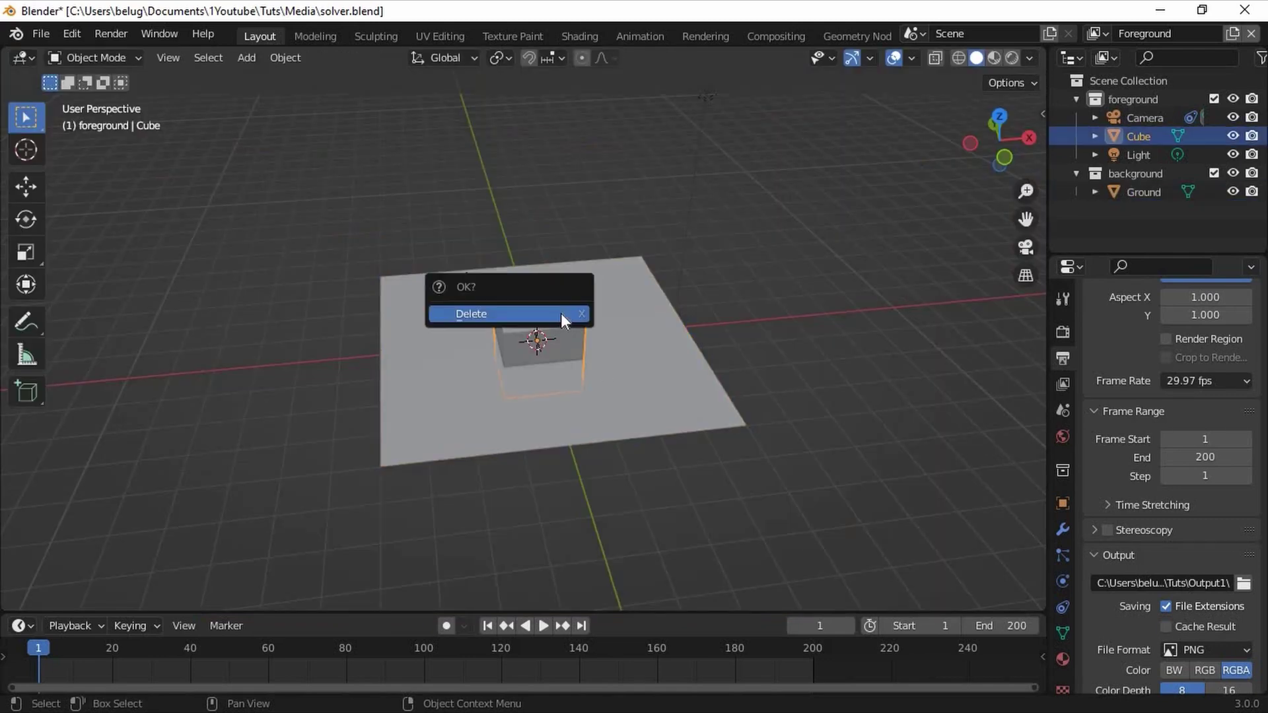
click(560, 313)
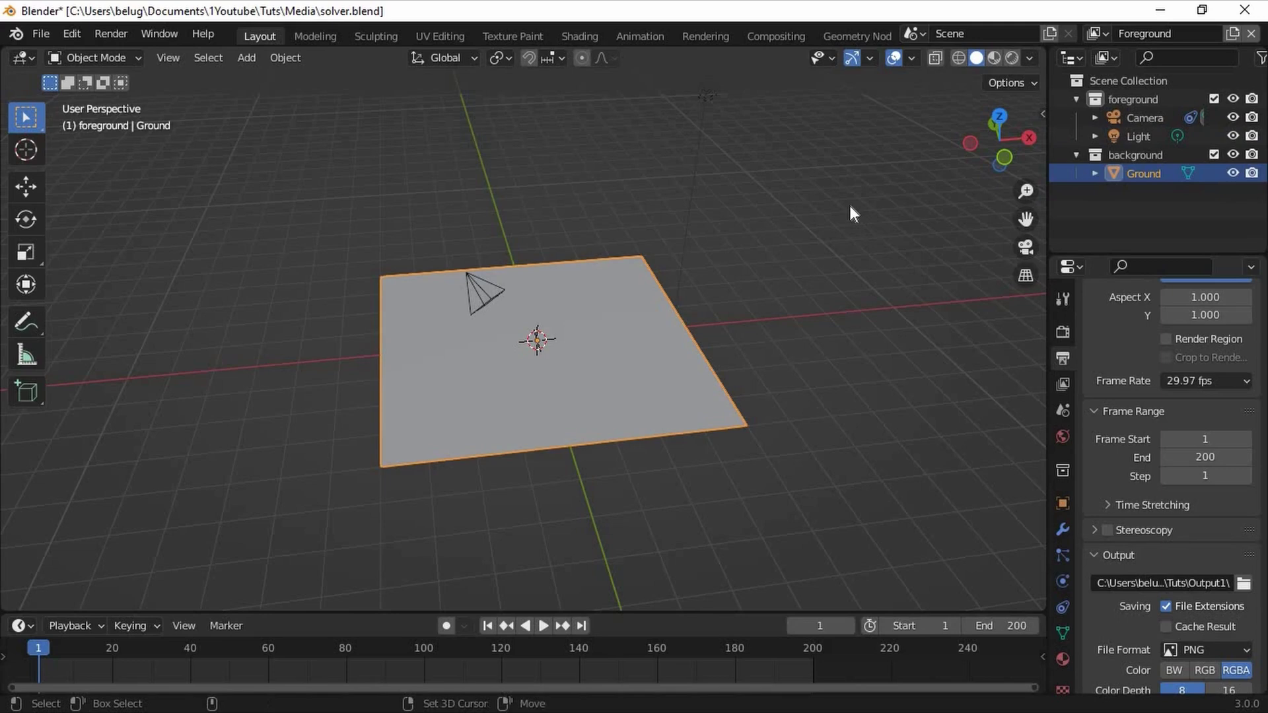
key(shift+a)
mouse_move(849, 204)
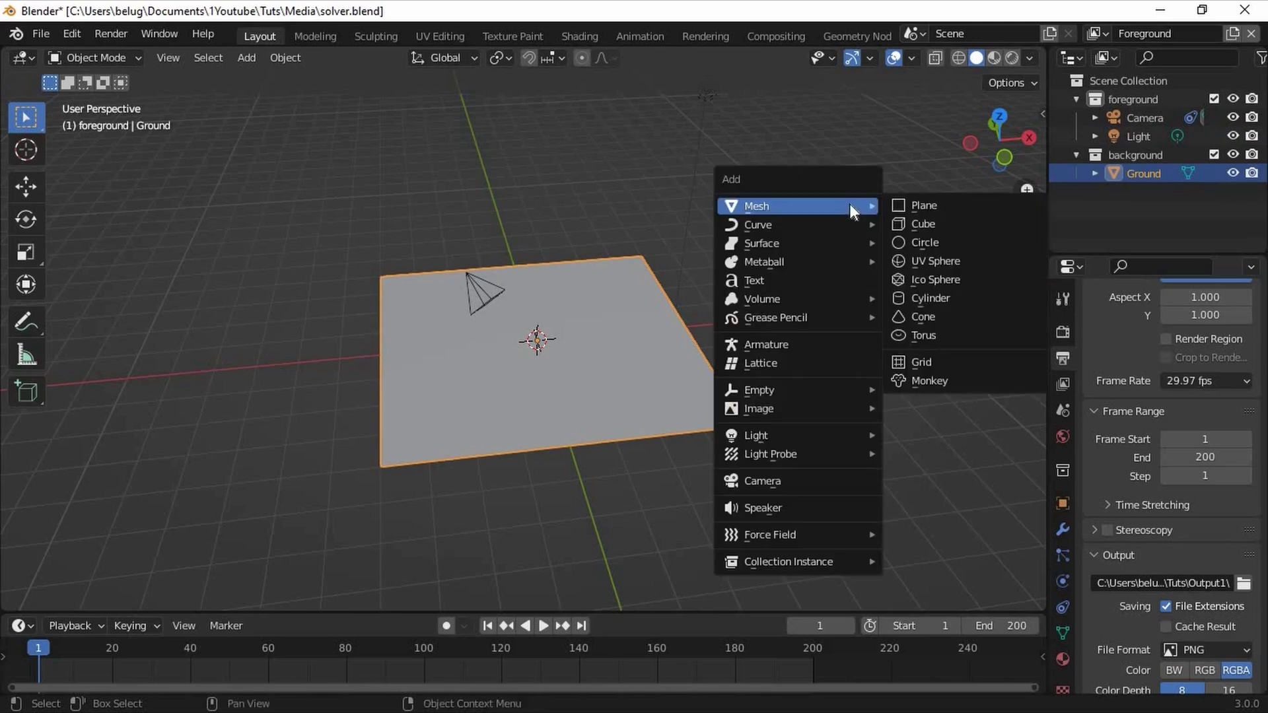
click(923, 223)
In front view, flatten the cube along Z into a slab and raise it above the ground
scroll(792, 264, up, 4)
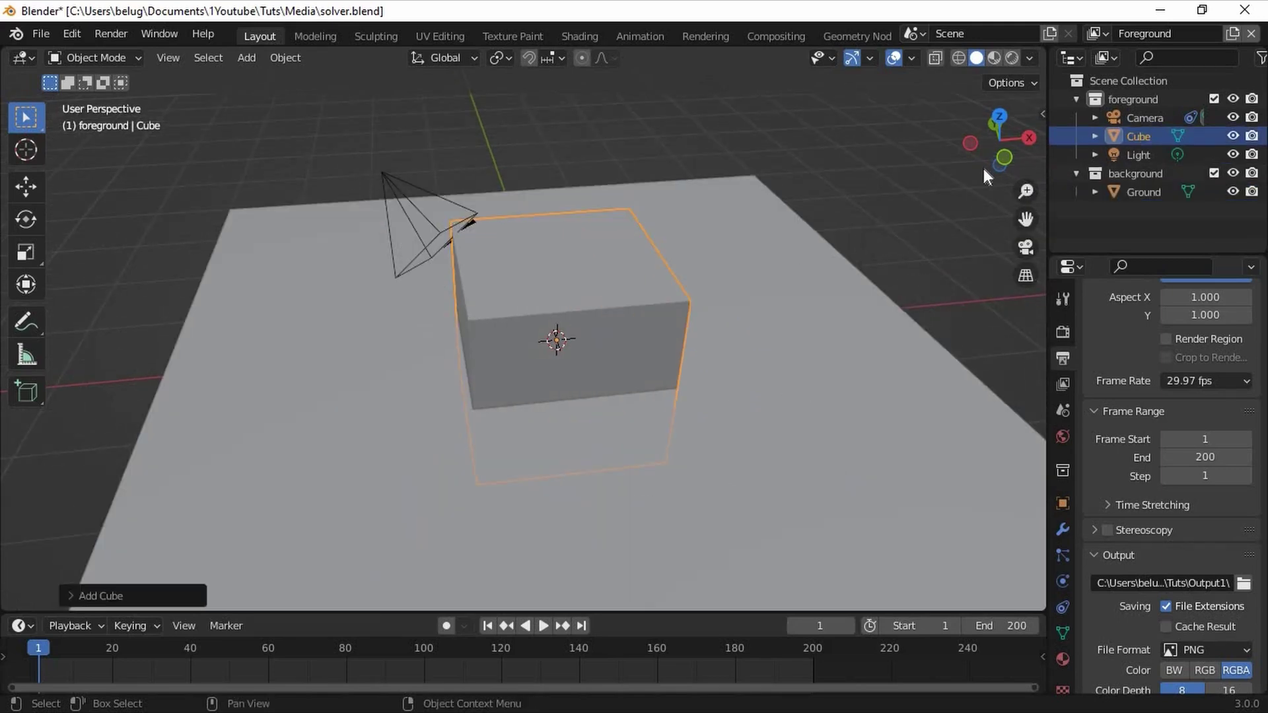
click(1004, 158)
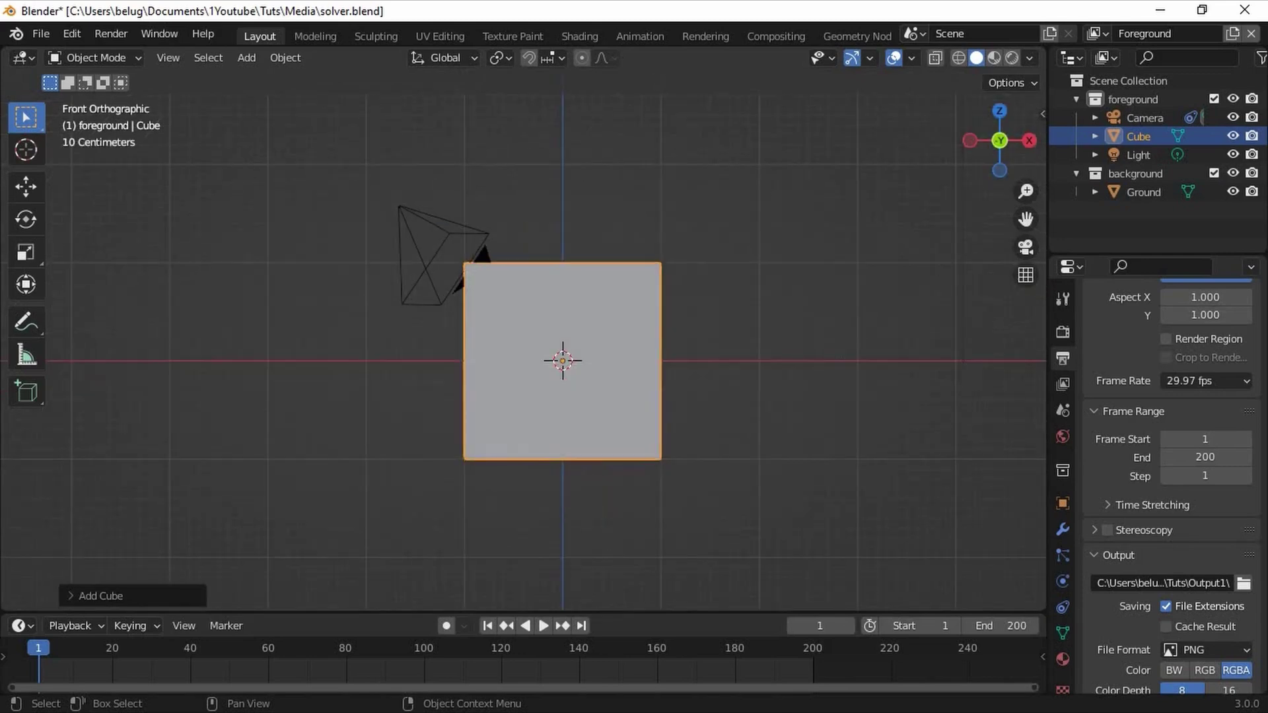
key(s)
key(z)
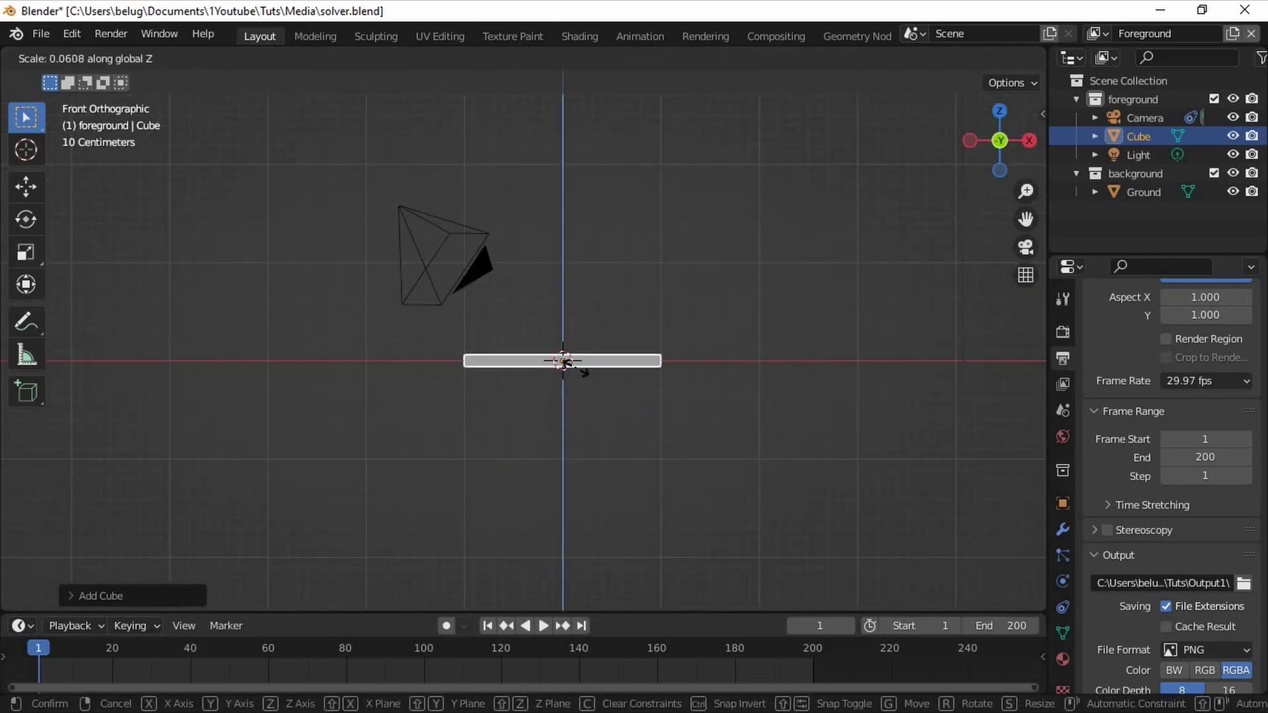
click(570, 365)
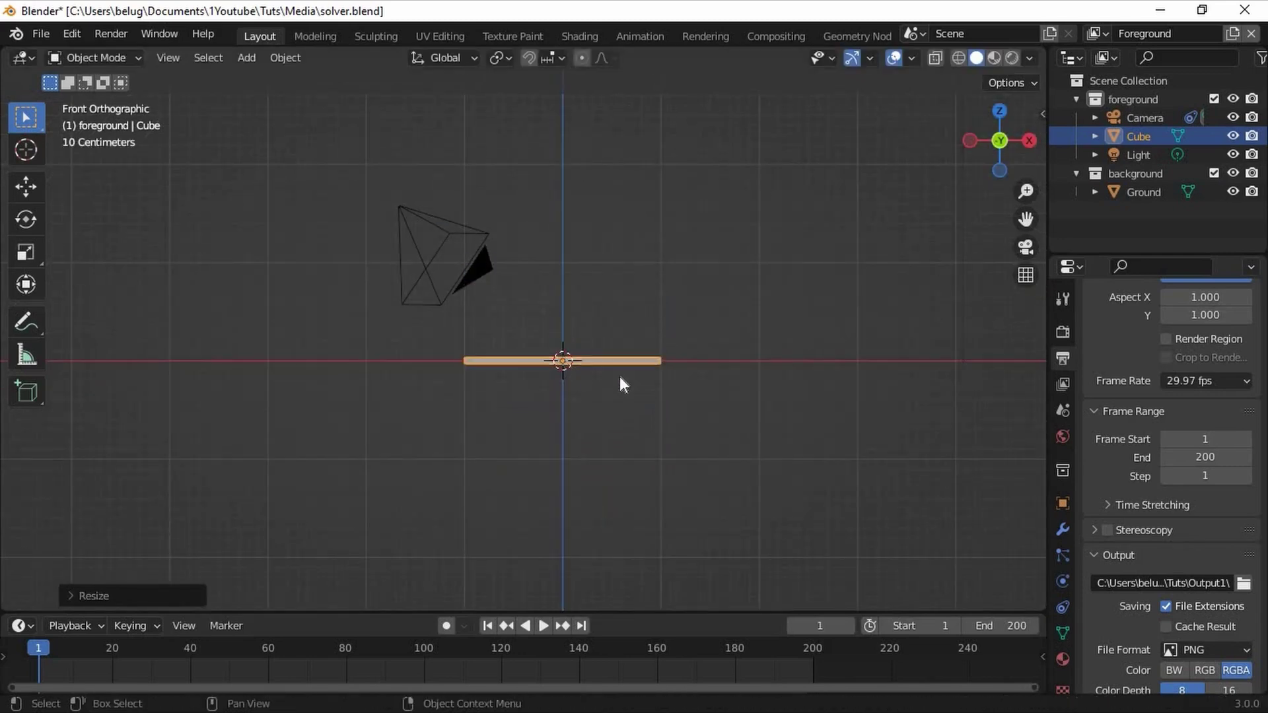
scroll(684, 416, up, 7)
key(g)
key(z)
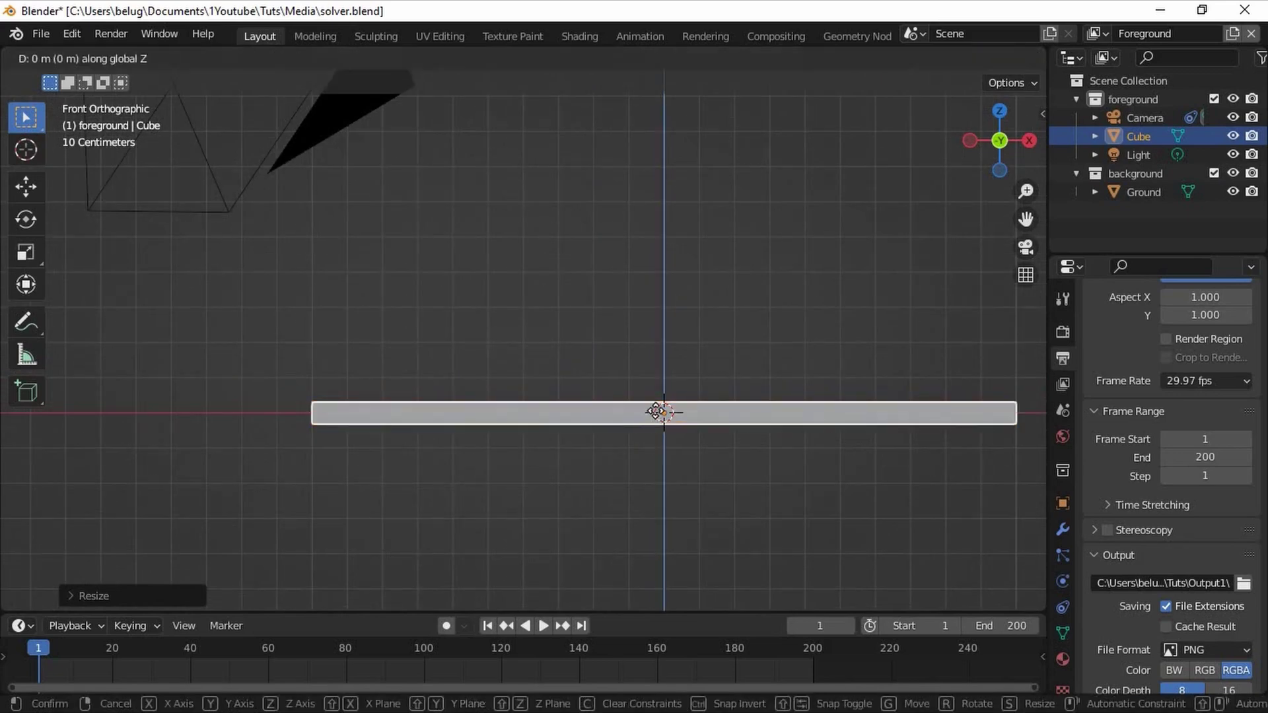
click(660, 411)
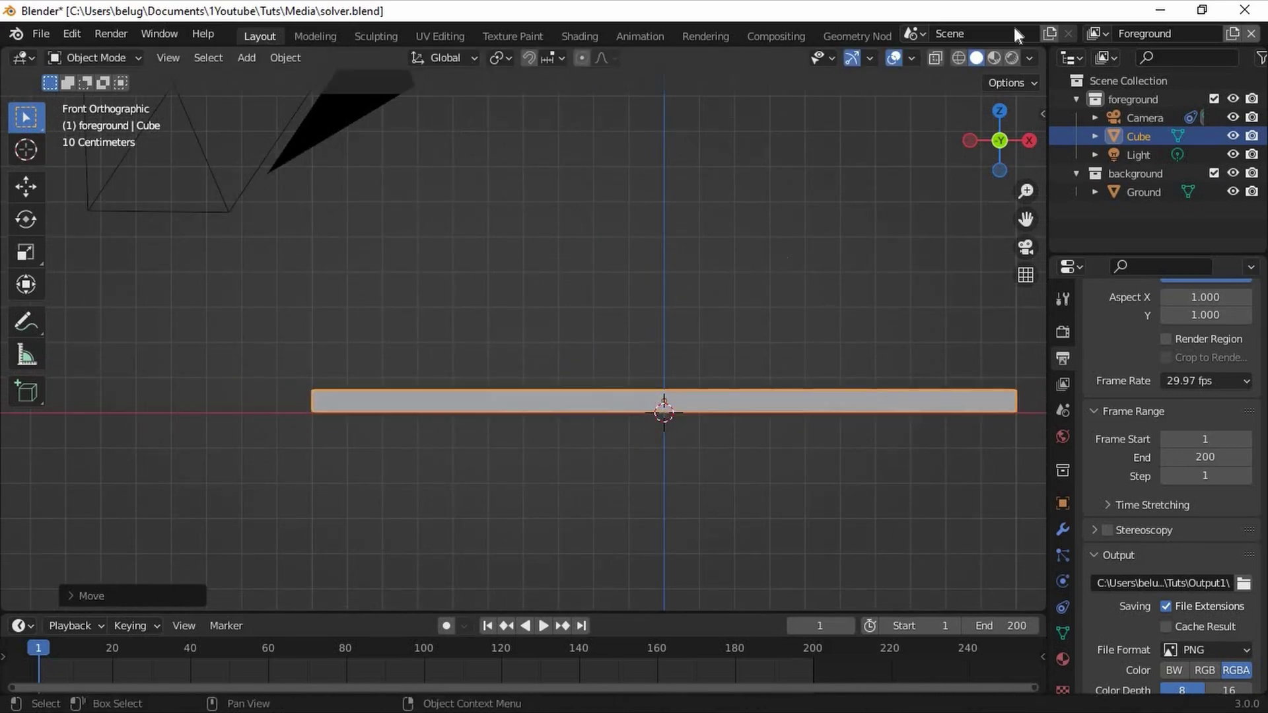
From top view, narrow the slab along X and enter Edit Mode
mouse_move(999, 142)
mouse_down()
mouse_move(914, 161)
mouse_move(979, 153)
mouse_up()
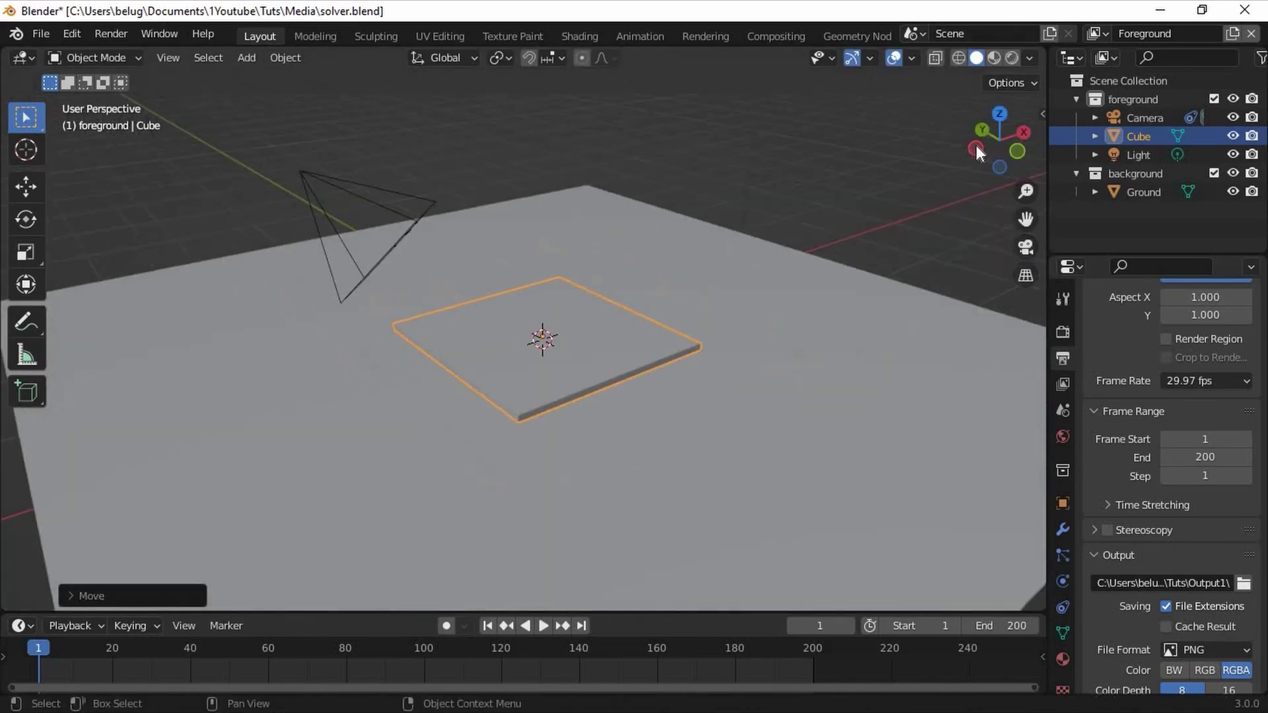
click(1000, 114)
key(s)
key(x)
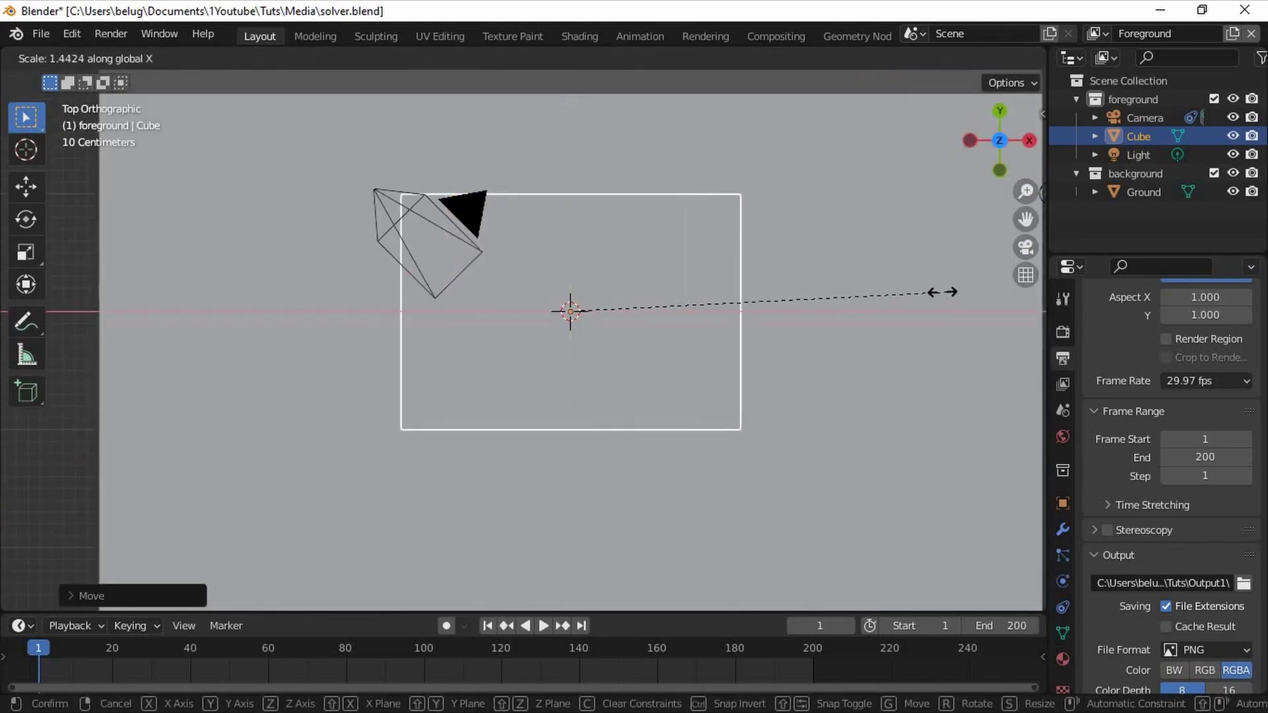
click(924, 231)
scroll(917, 205, down, 2)
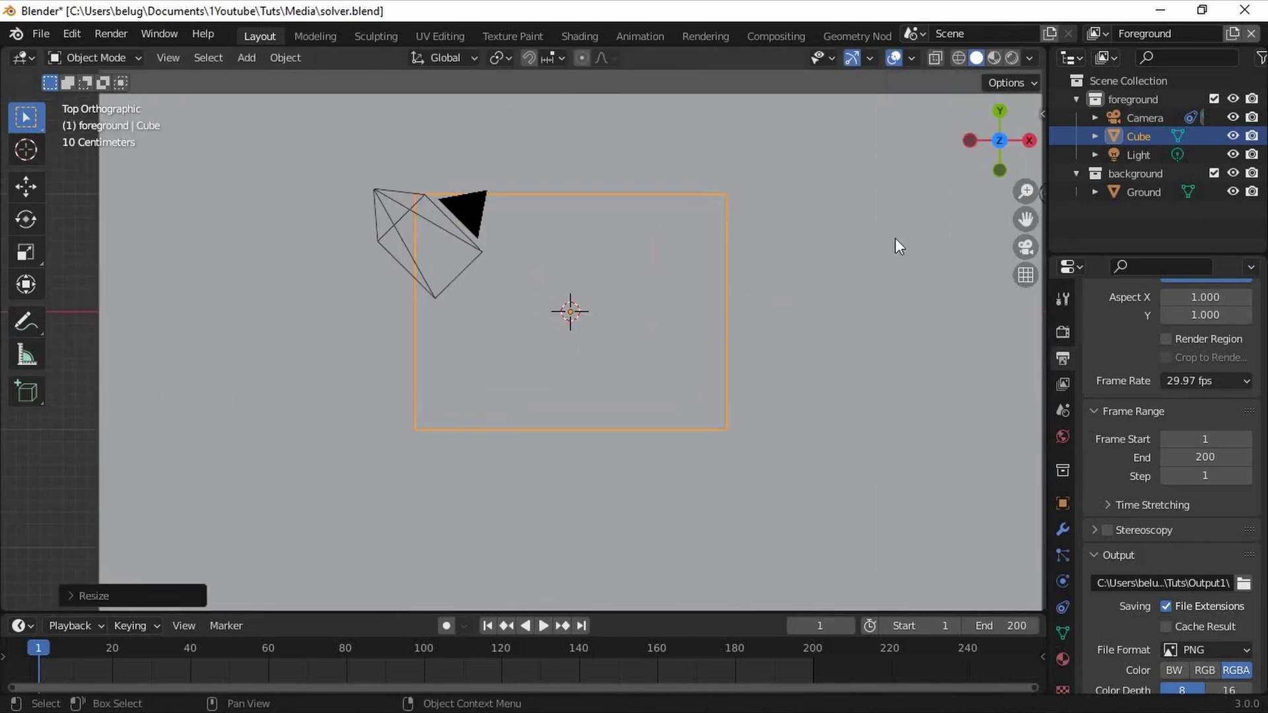
key(Tab)
scroll(949, 167, up, 4)
Inset the slab's top face and delete the inner face, leaving a frame rim
drag(985, 148, 985, 71)
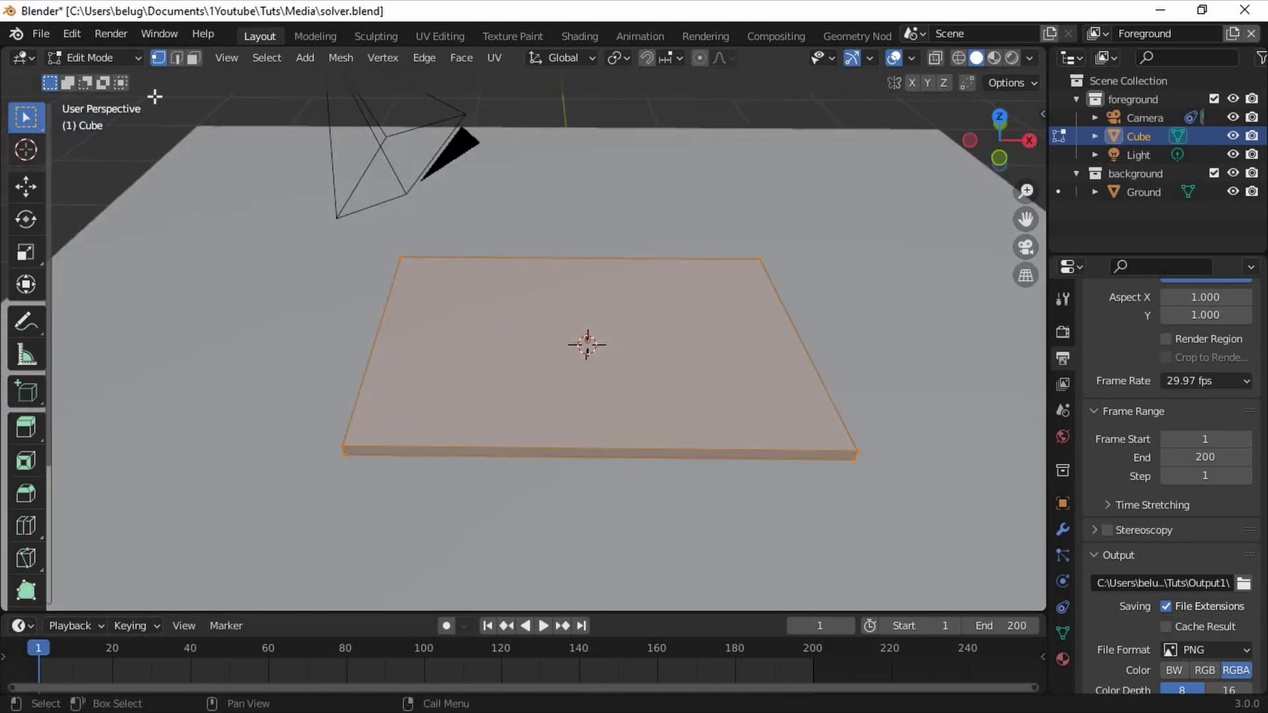
click(194, 58)
click(558, 393)
drag(999, 142, 996, 39)
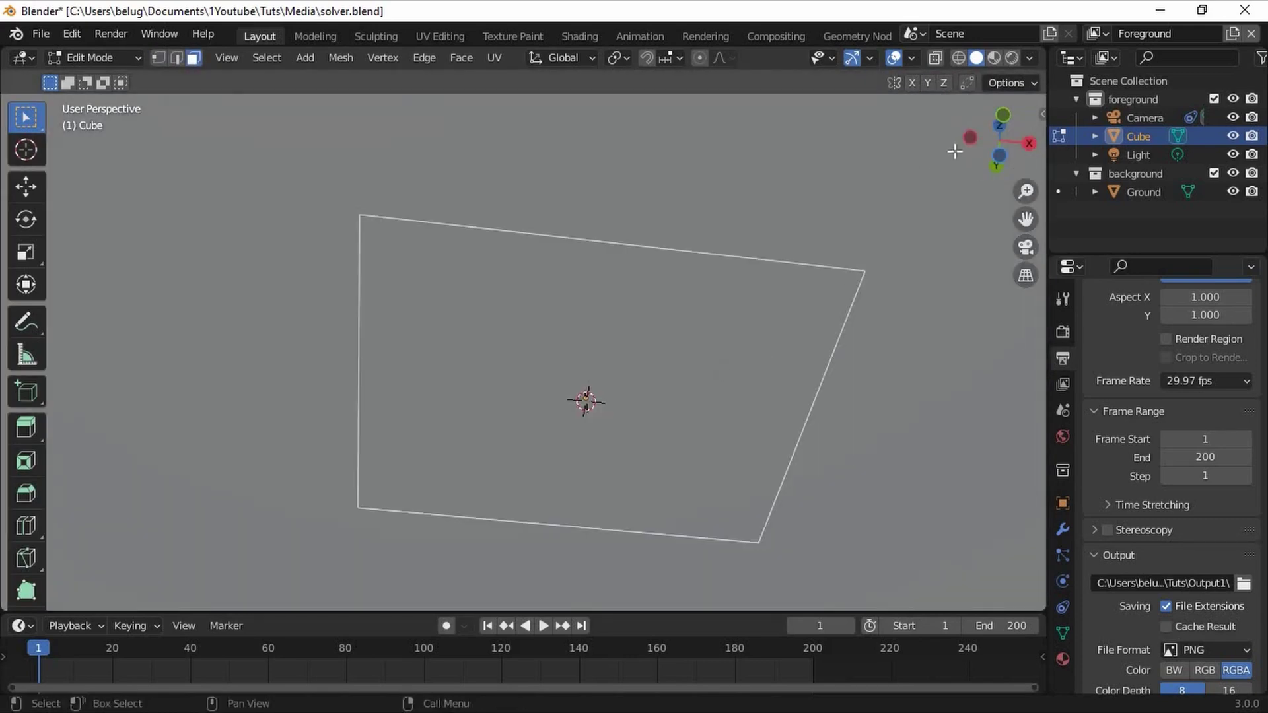
drag(974, 137, 981, 178)
key(i)
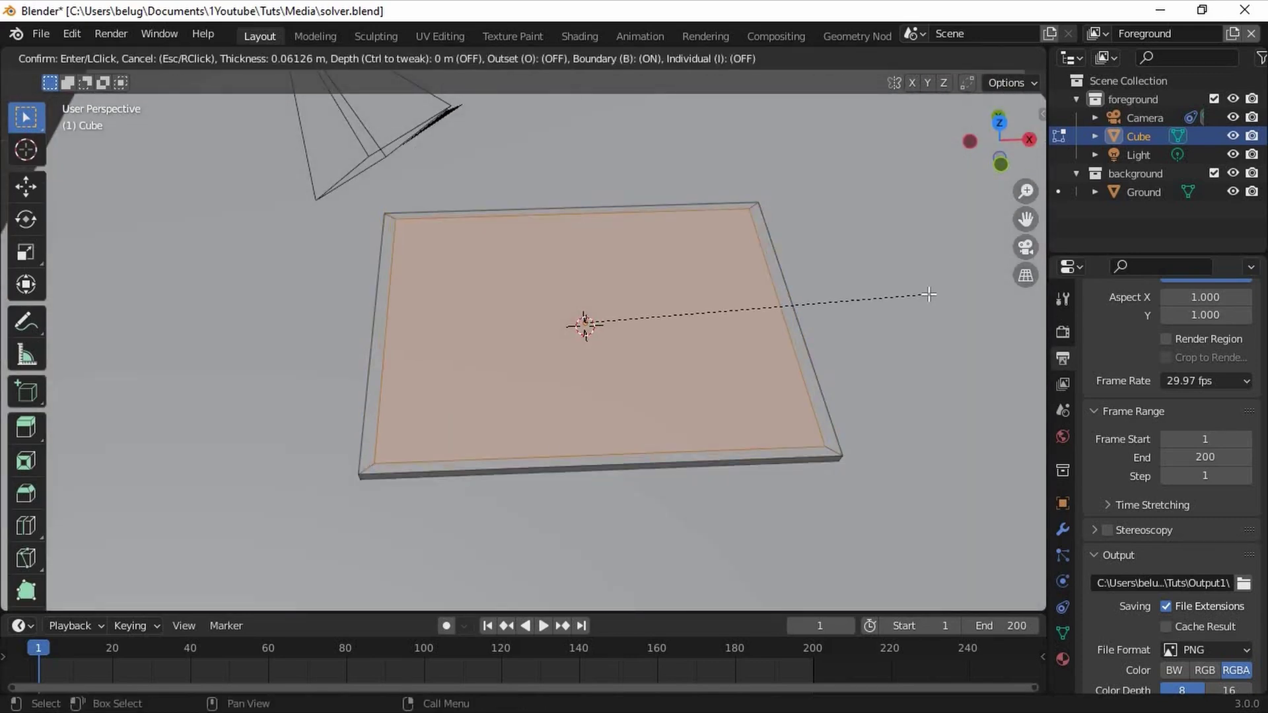
click(928, 294)
key(x)
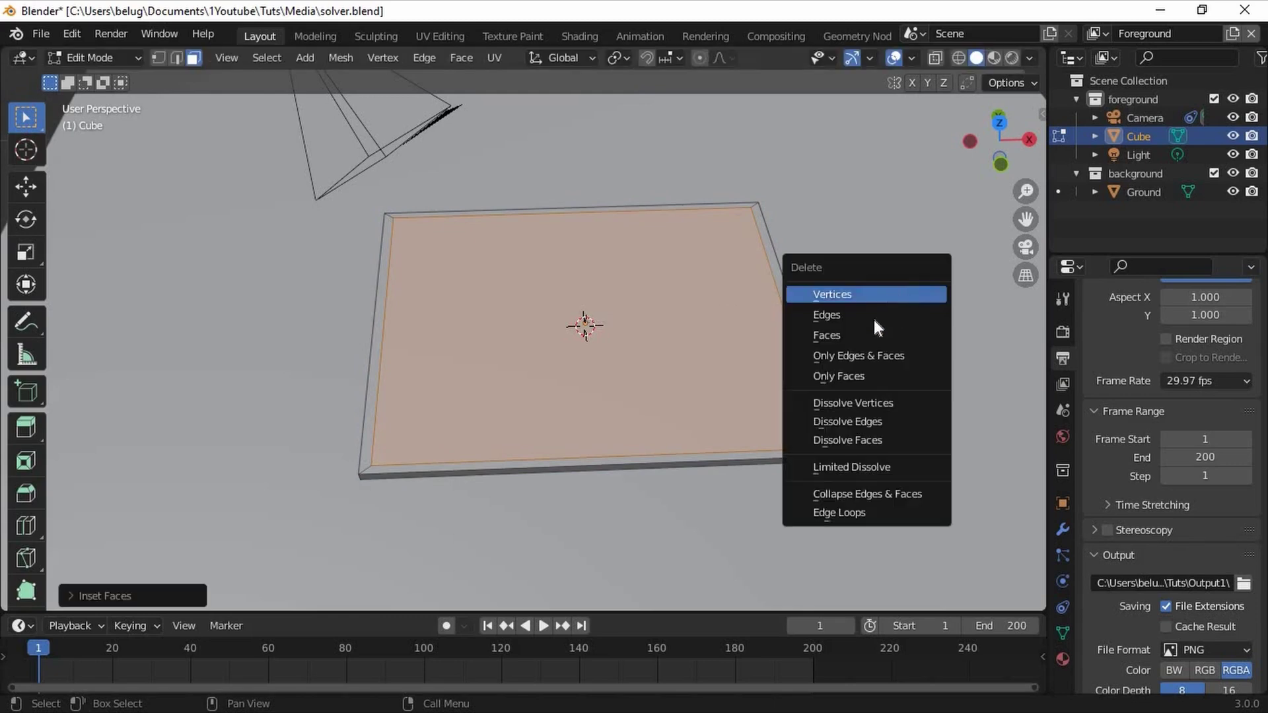
click(858, 331)
scroll(396, 356, up, 5)
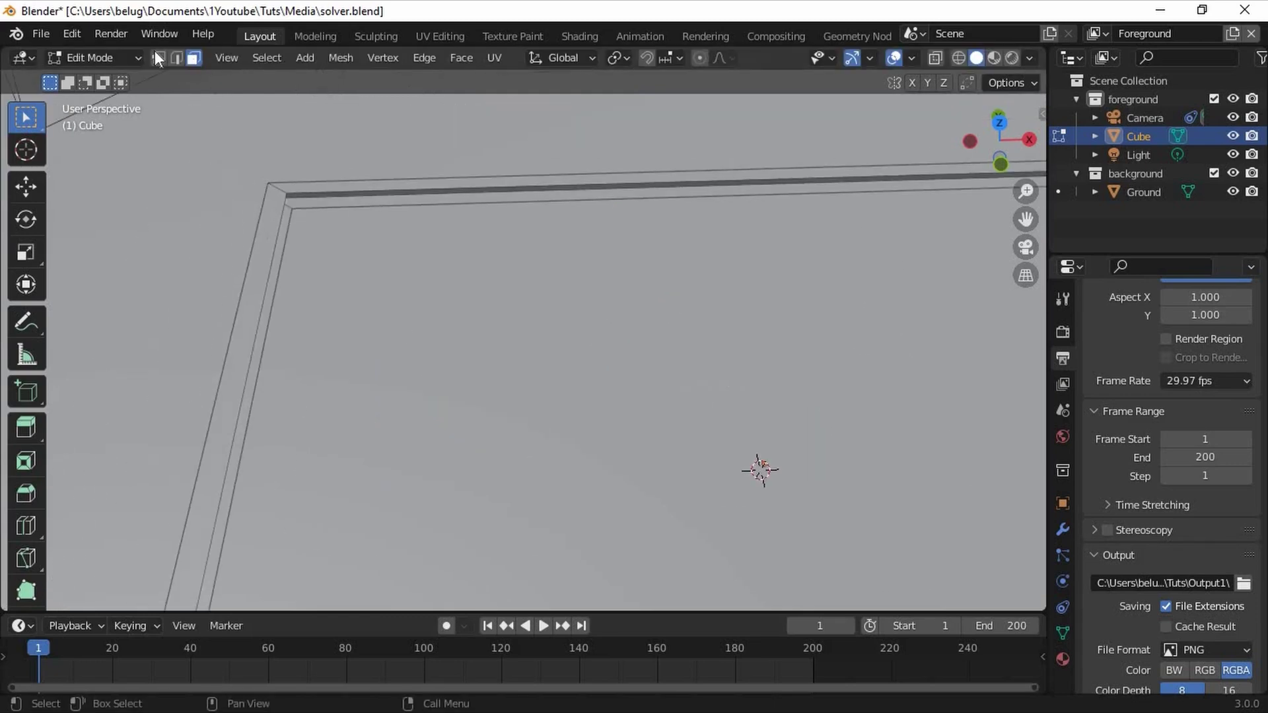
Fill the top and left inner gaps by bridging facing edge pairs with faces
click(176, 58)
click(390, 194)
shift+click(397, 207)
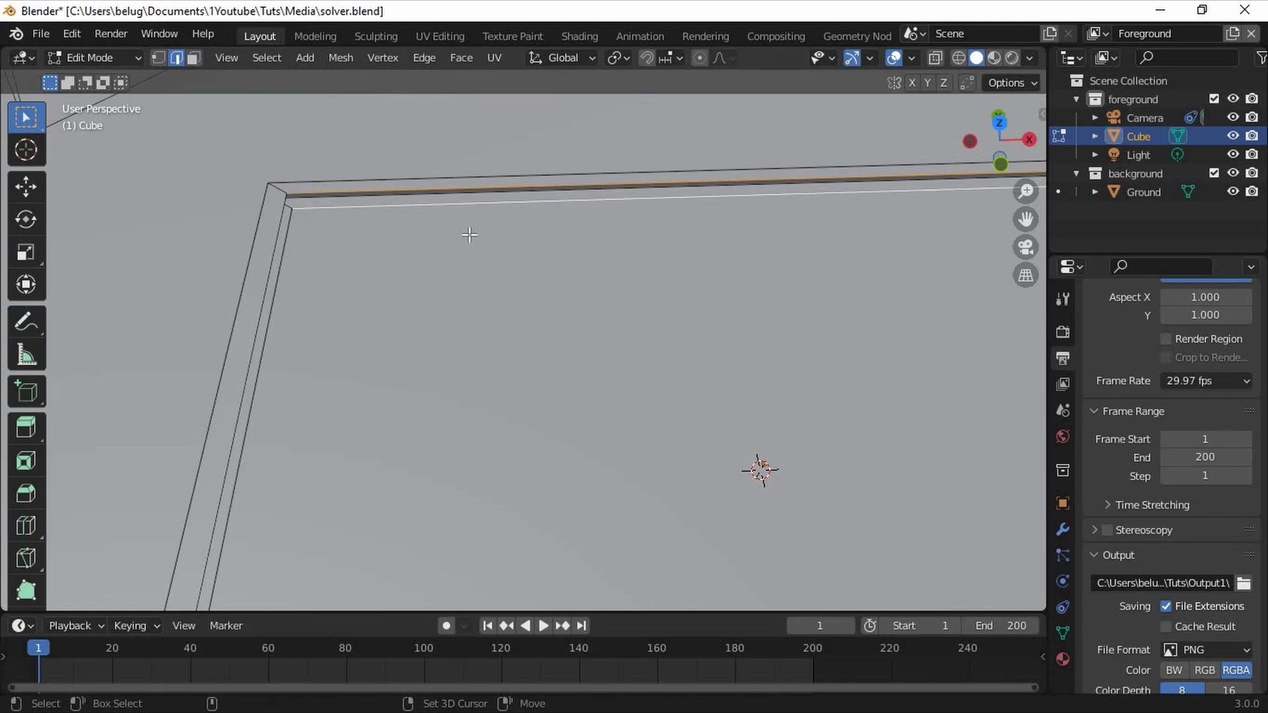
key(f)
click(247, 328)
shift+click(276, 329)
shift+middle_drag(968, 268, 894, 111)
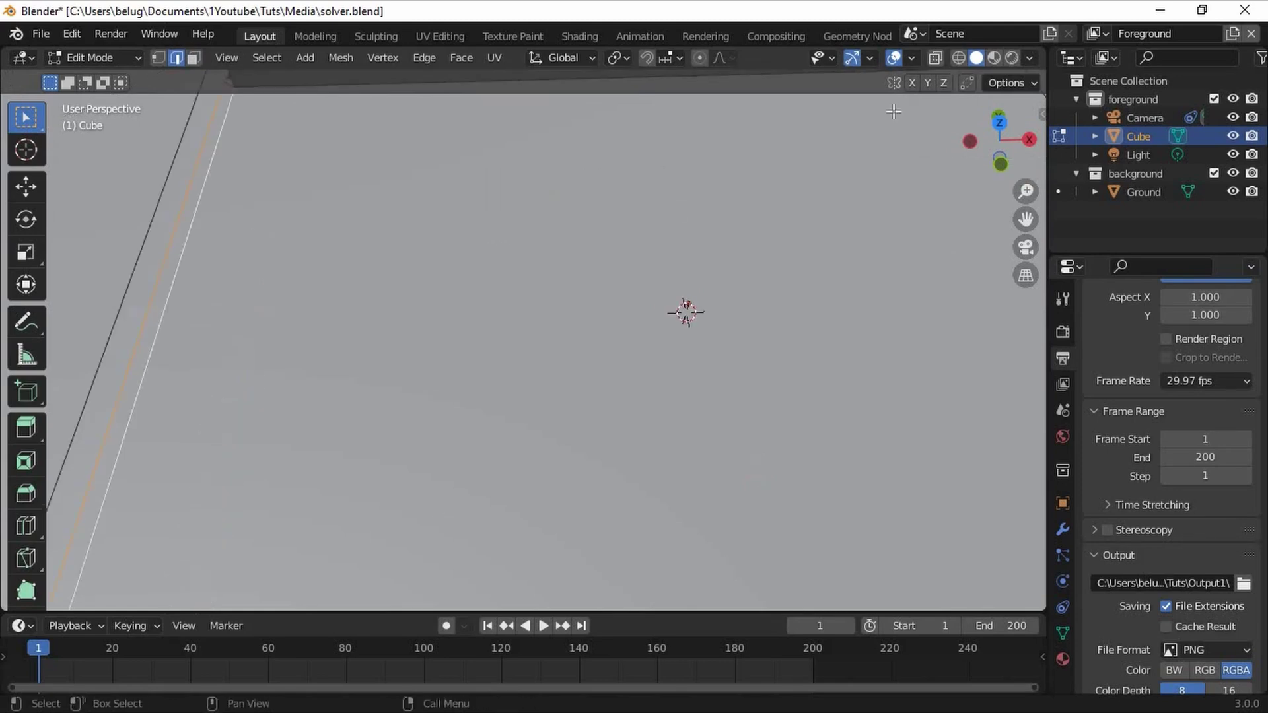
key(f)
Fill the right inner gap with a face and select the edges of the last gap
middle_drag(548, 214, 705, 172)
click(708, 168)
shift+click(759, 154)
key(f)
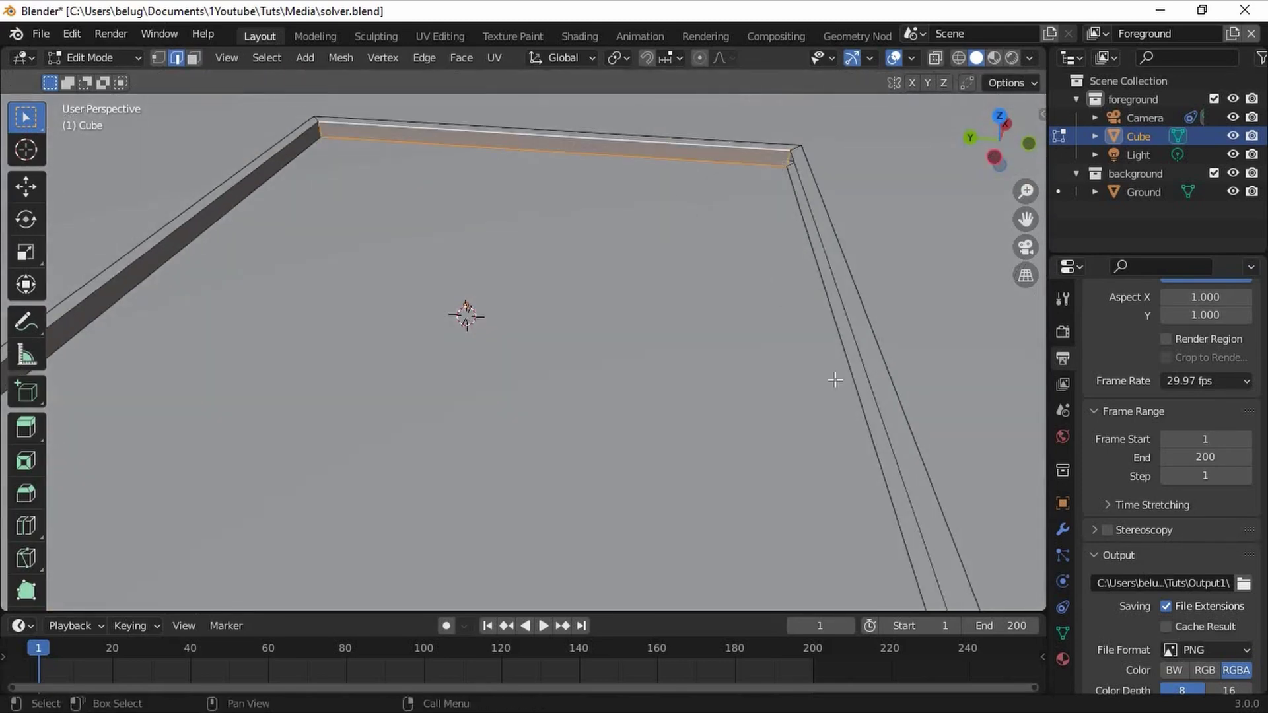
click(837, 371)
shift+click(851, 349)
Fill the frame's last strip with a face, then view it through the camera over the footage
key(f)
scroll(839, 356, down, 5)
key(Tab)
key(KP_0)
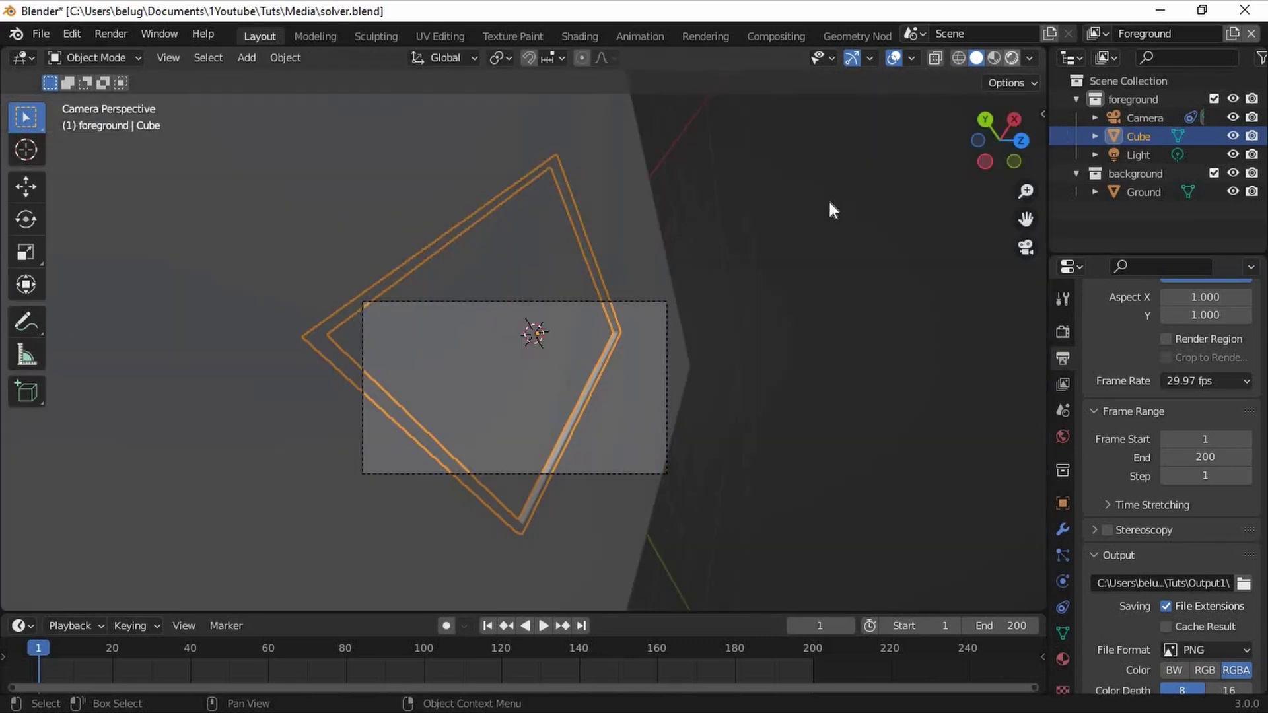
key(z)
key(8)
scroll(679, 264, up, 4)
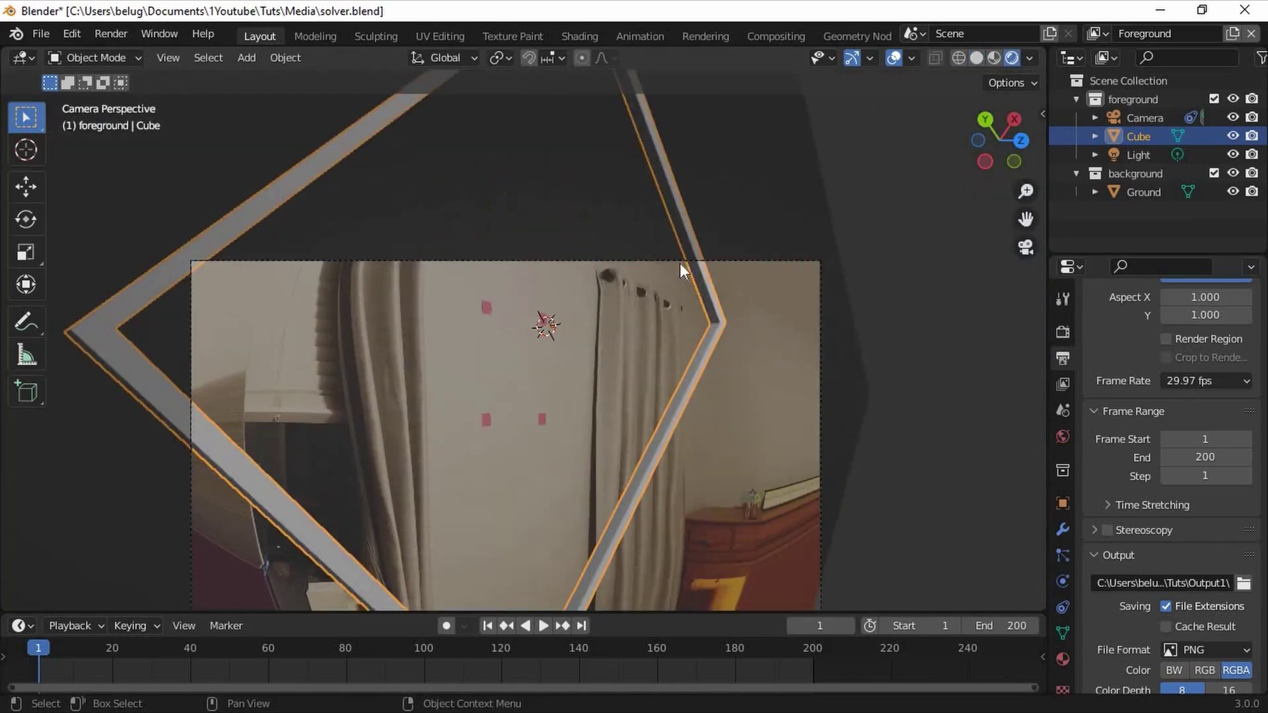
key(z)
key(2)
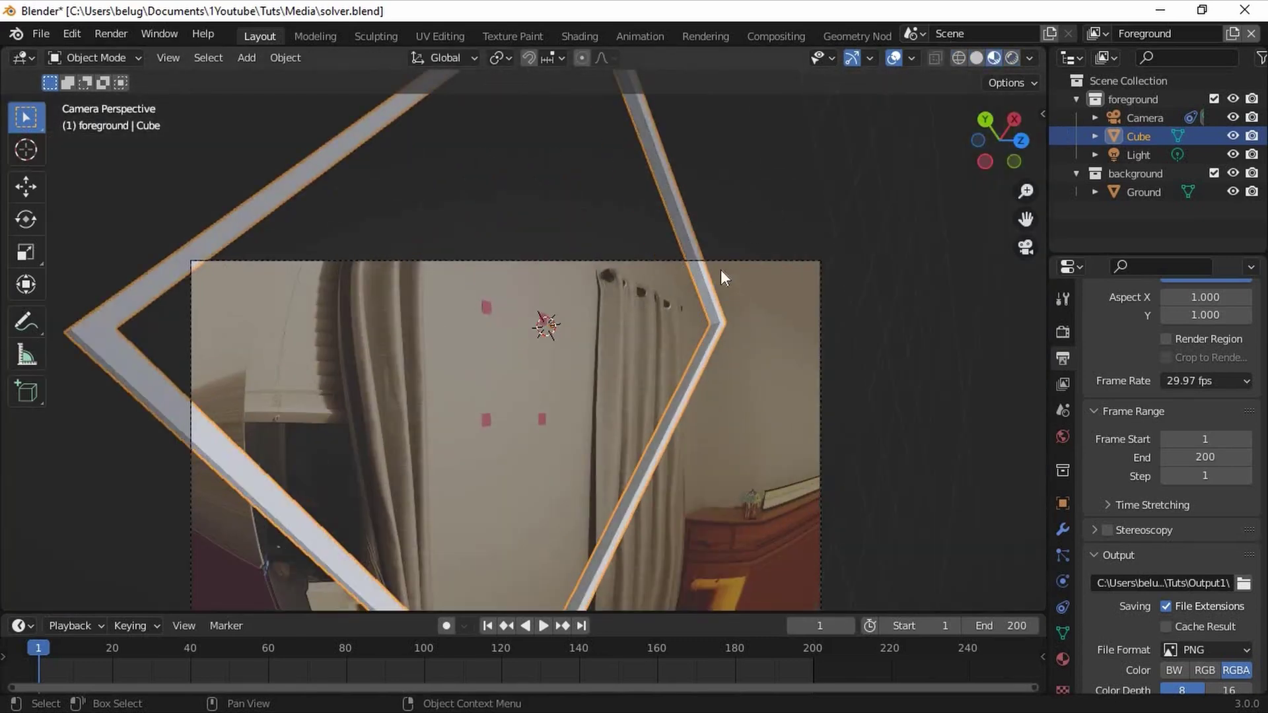
scroll(720, 269, down, 2)
Scale the frame down and rotate it about the Z axis
key(s)
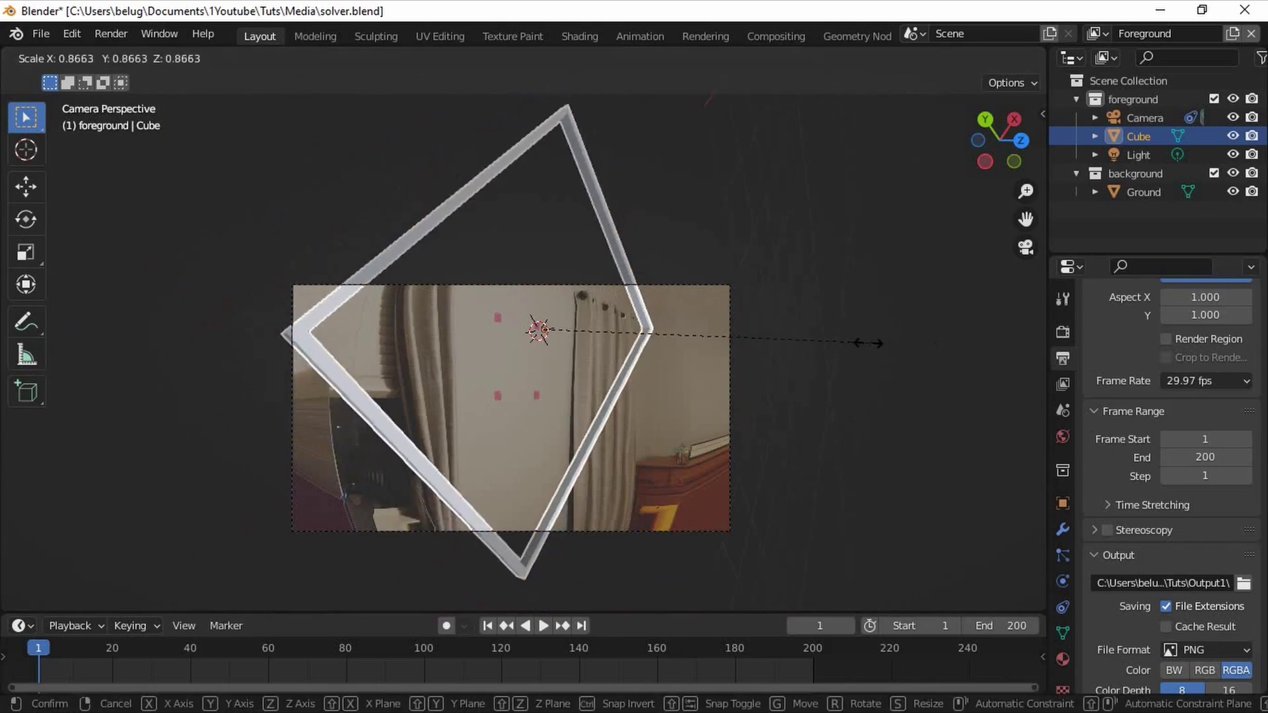
click(644, 347)
scroll(666, 385, up, 3)
key(r)
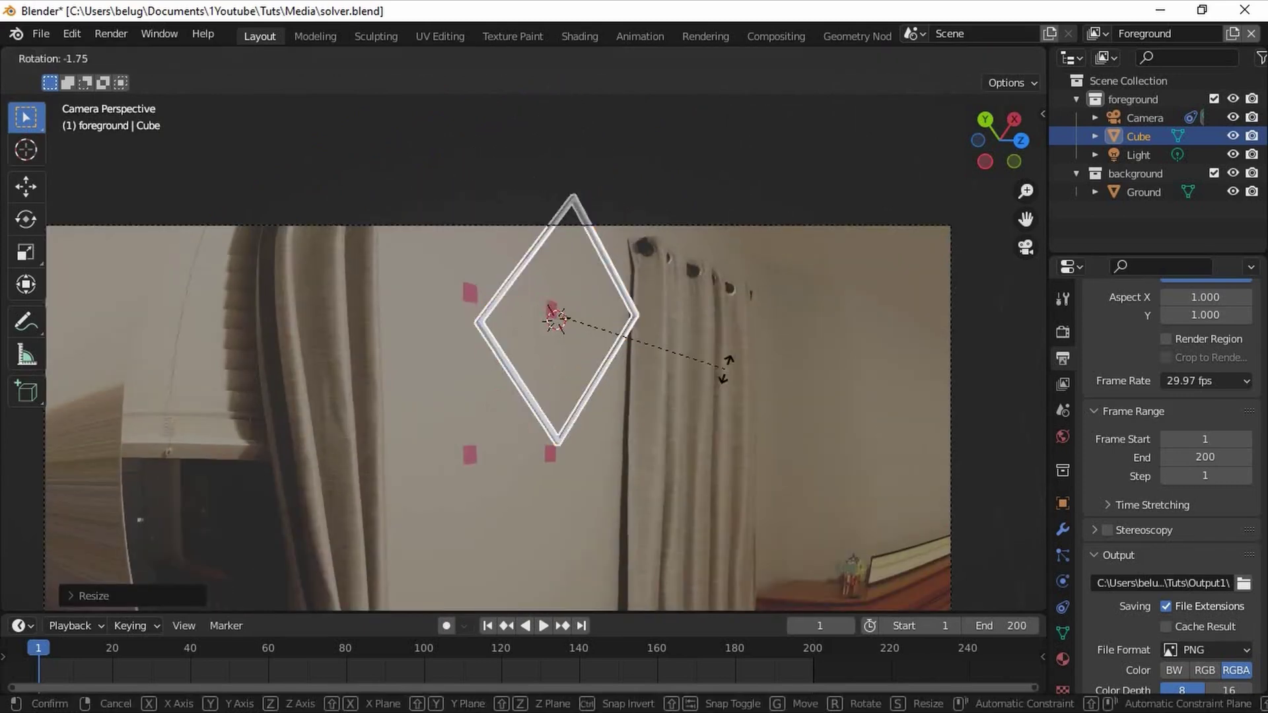
key(z)
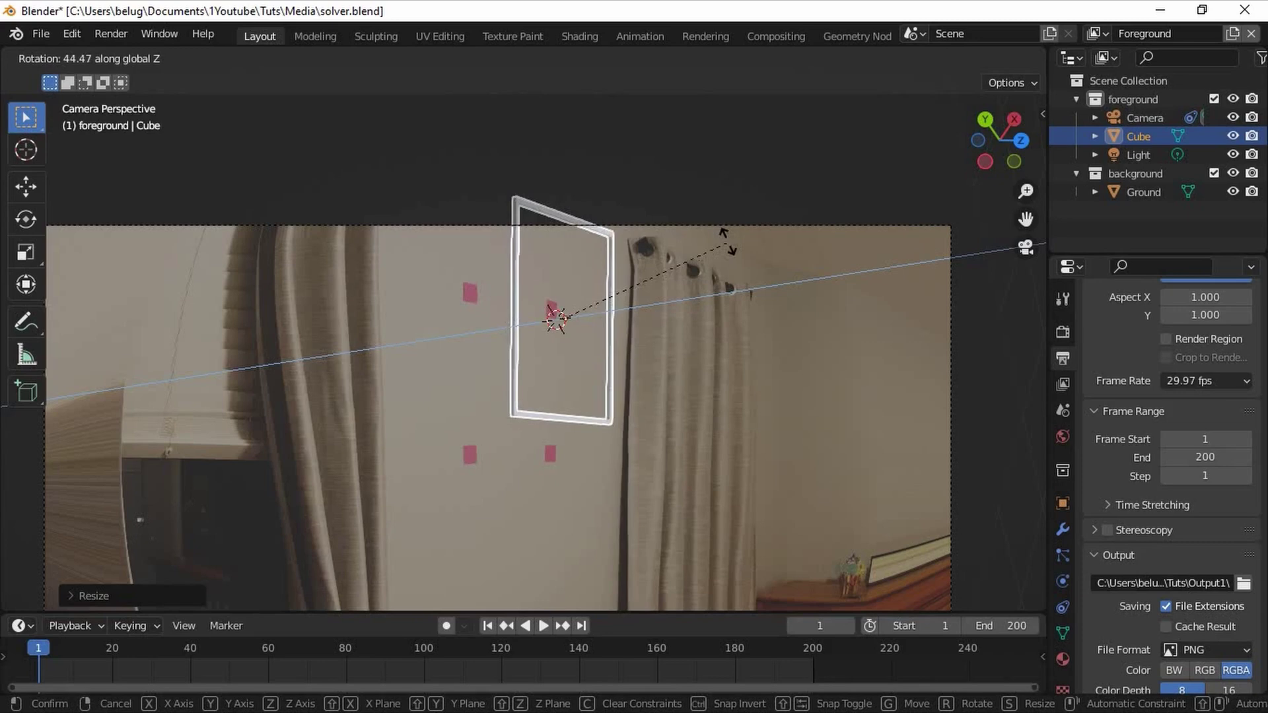
click(729, 249)
scroll(591, 297, up, 5)
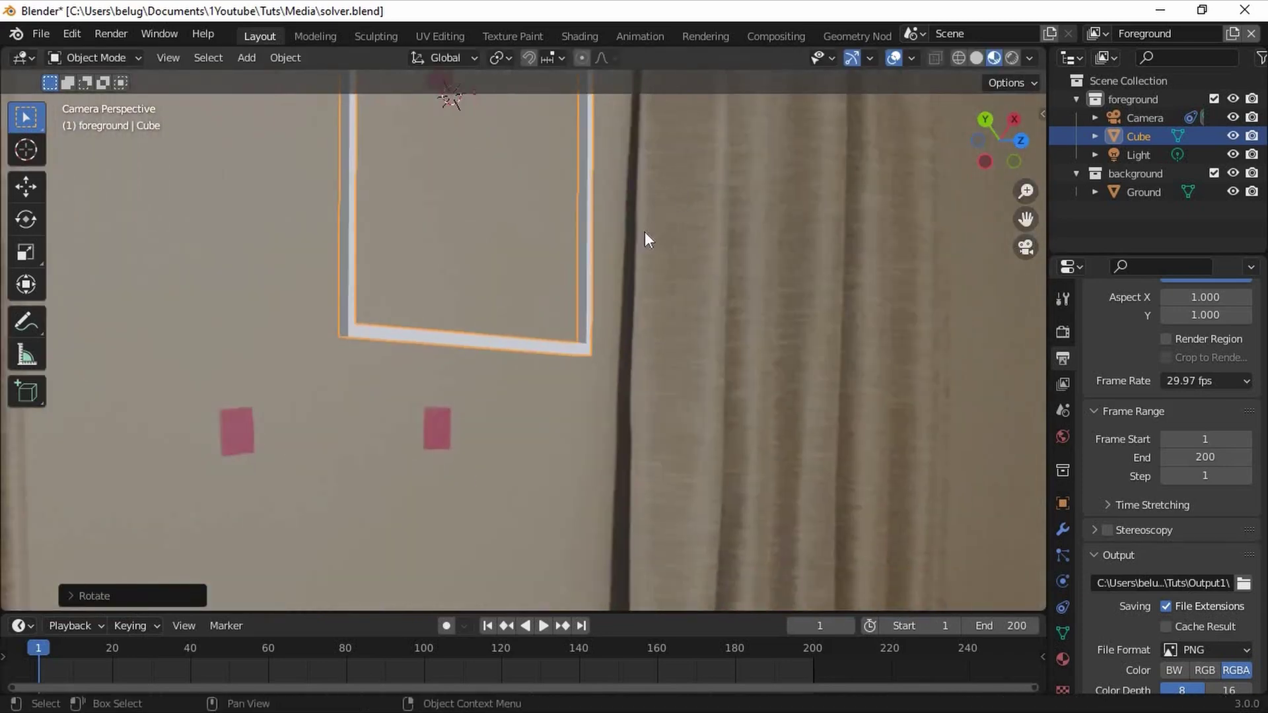
Move the frame over the wall so it sits around the four pink markers
key(g)
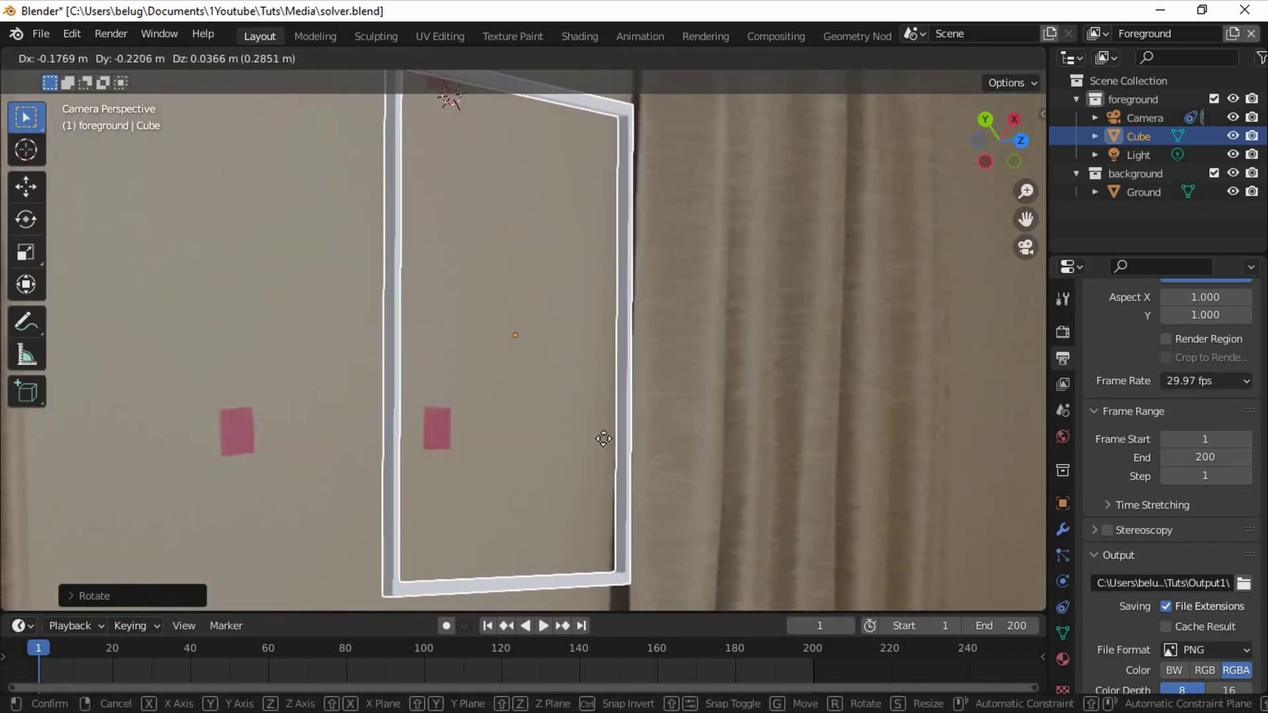
click(538, 342)
scroll(633, 351, down, 5)
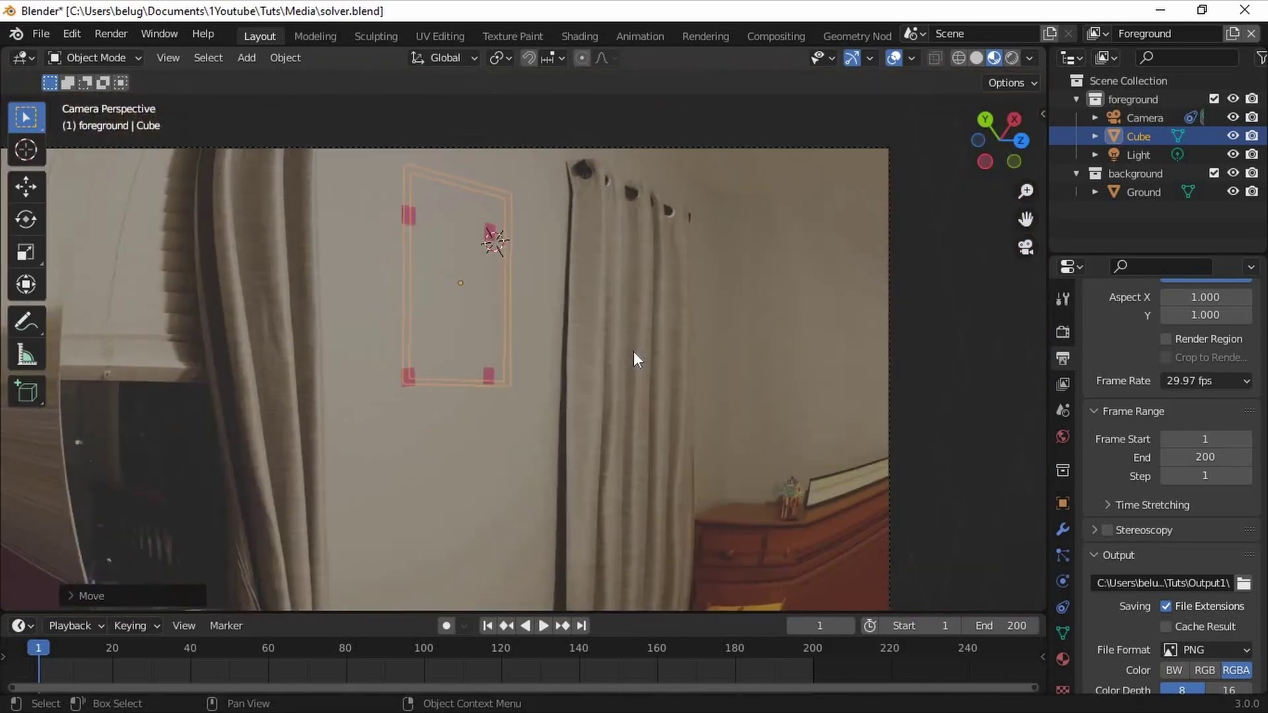
scroll(636, 370, up, 2)
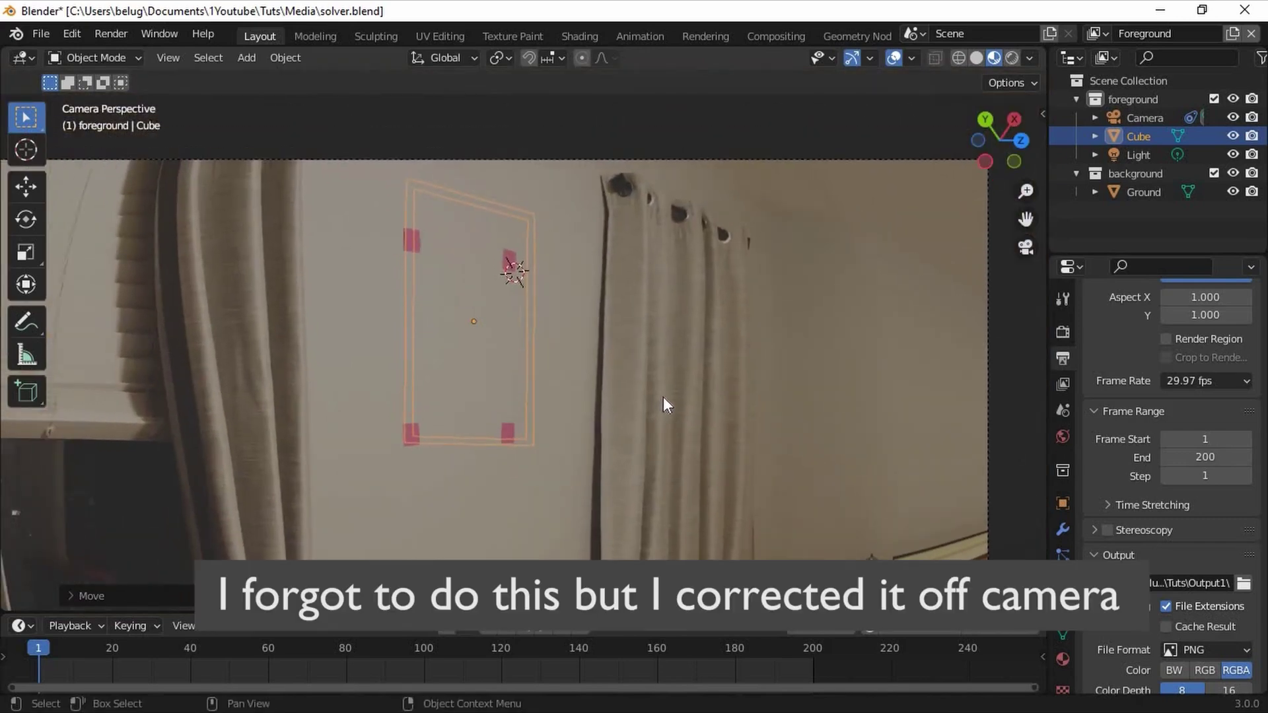
scroll(663, 399, up, 2)
key(g)
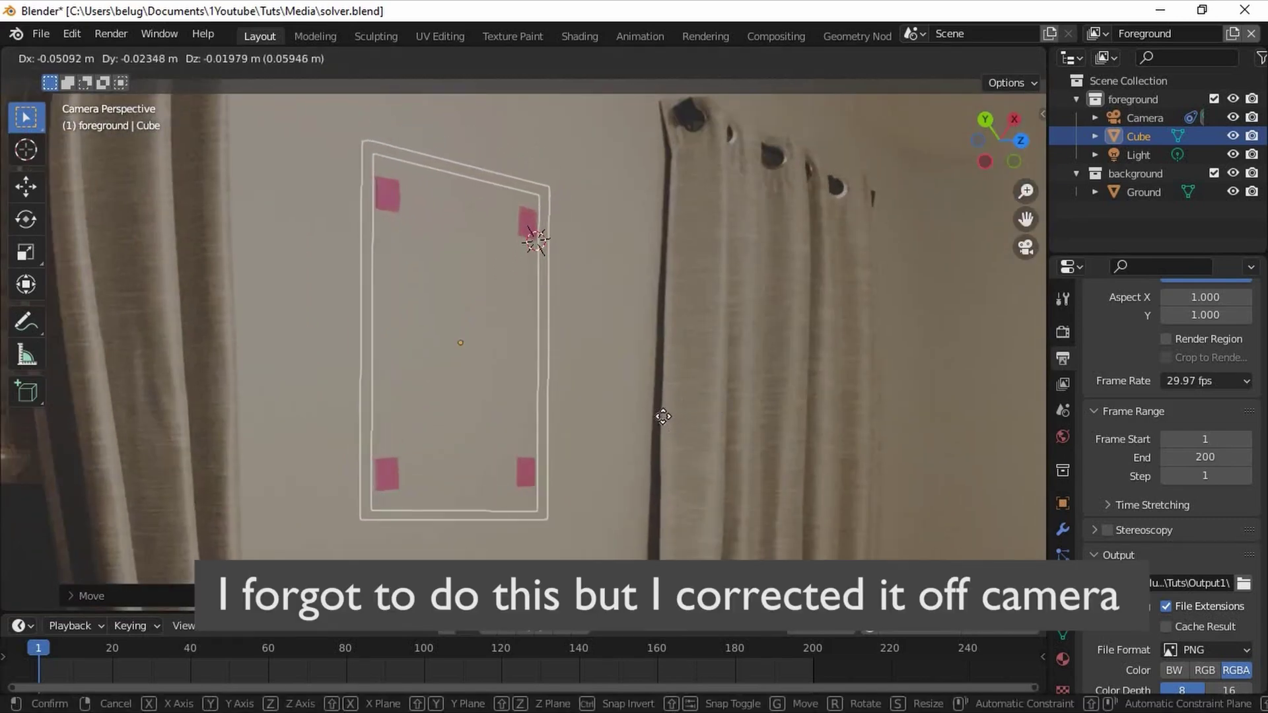
click(666, 415)
scroll(667, 415, down, 4)
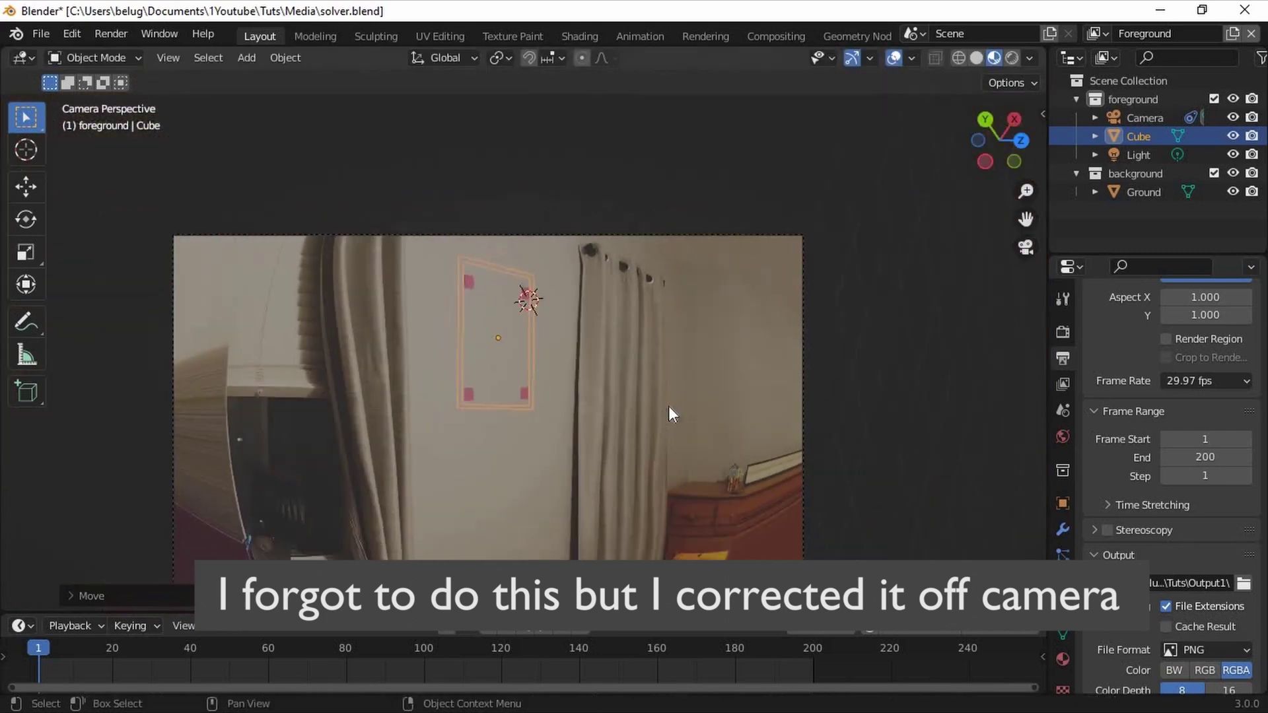
scroll(673, 403, up, 4)
Give the frame a slight final Z rotation to match the markers
key(r)
key(z)
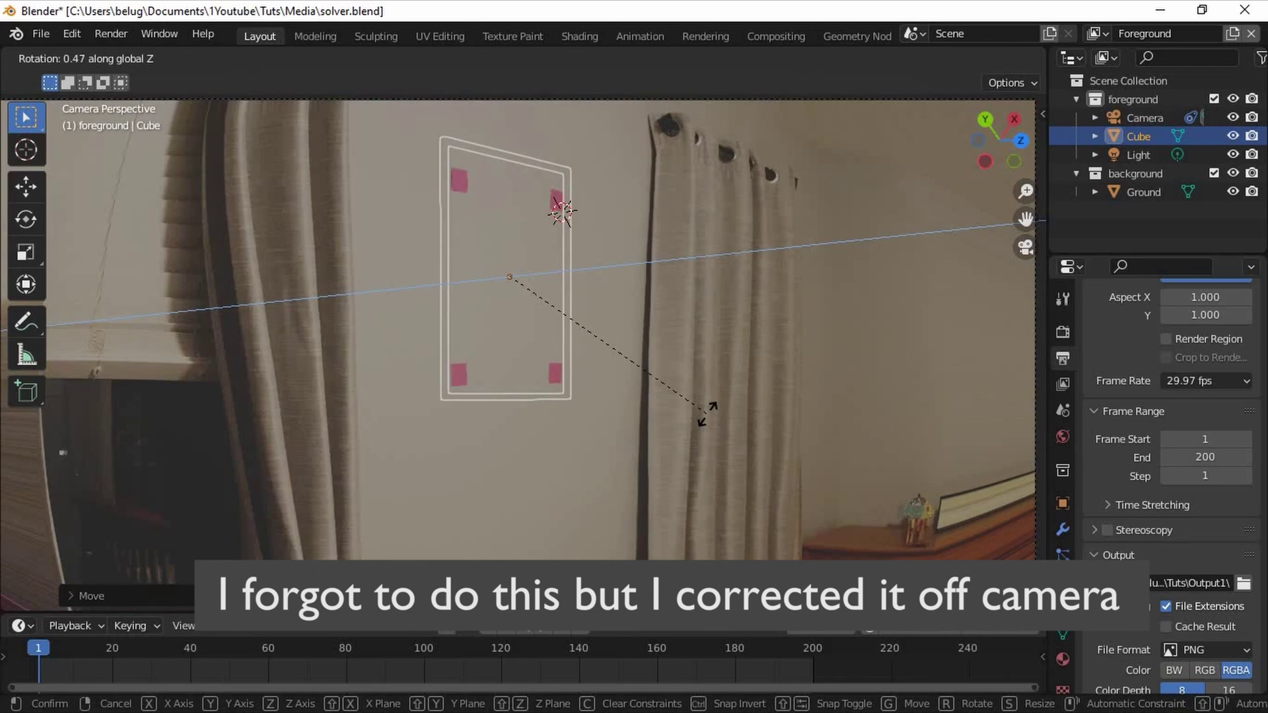
click(704, 412)
scroll(663, 364, down, 2)
scroll(663, 360, up, 1)
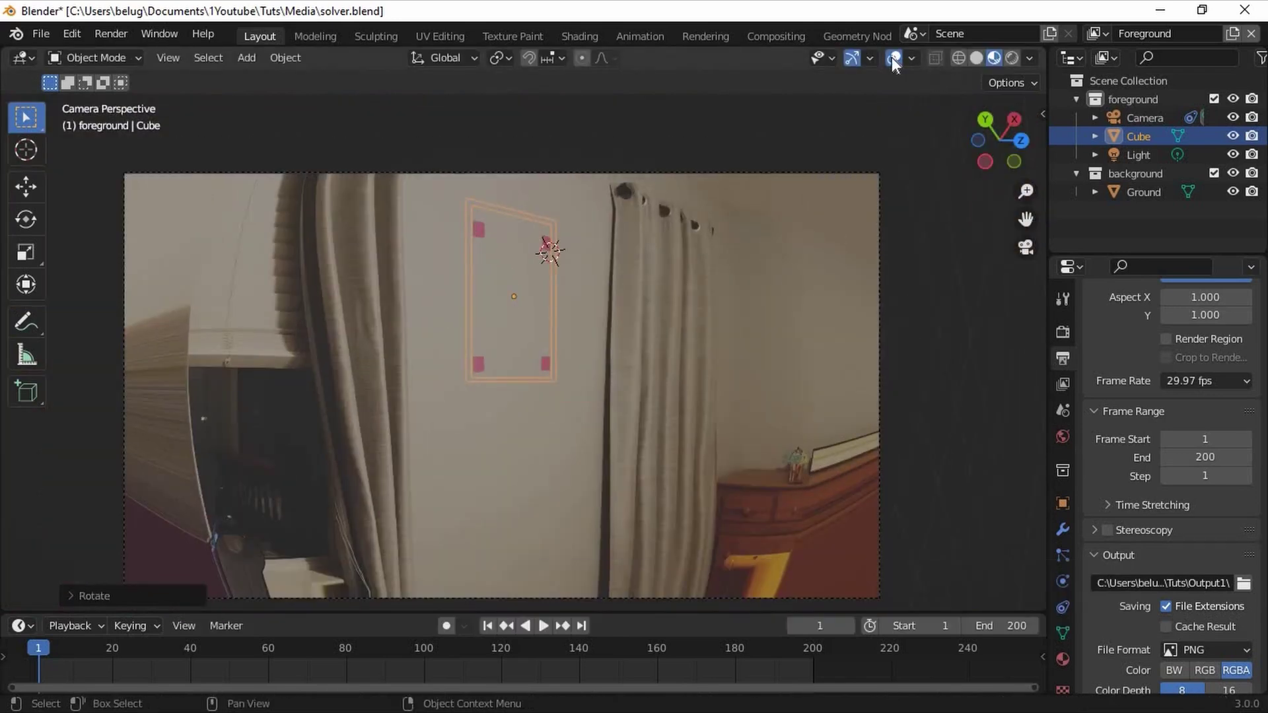
Duplicate the frame's inner edge loop in place and separate it into its own object
click(893, 59)
drag(990, 140, 988, 140)
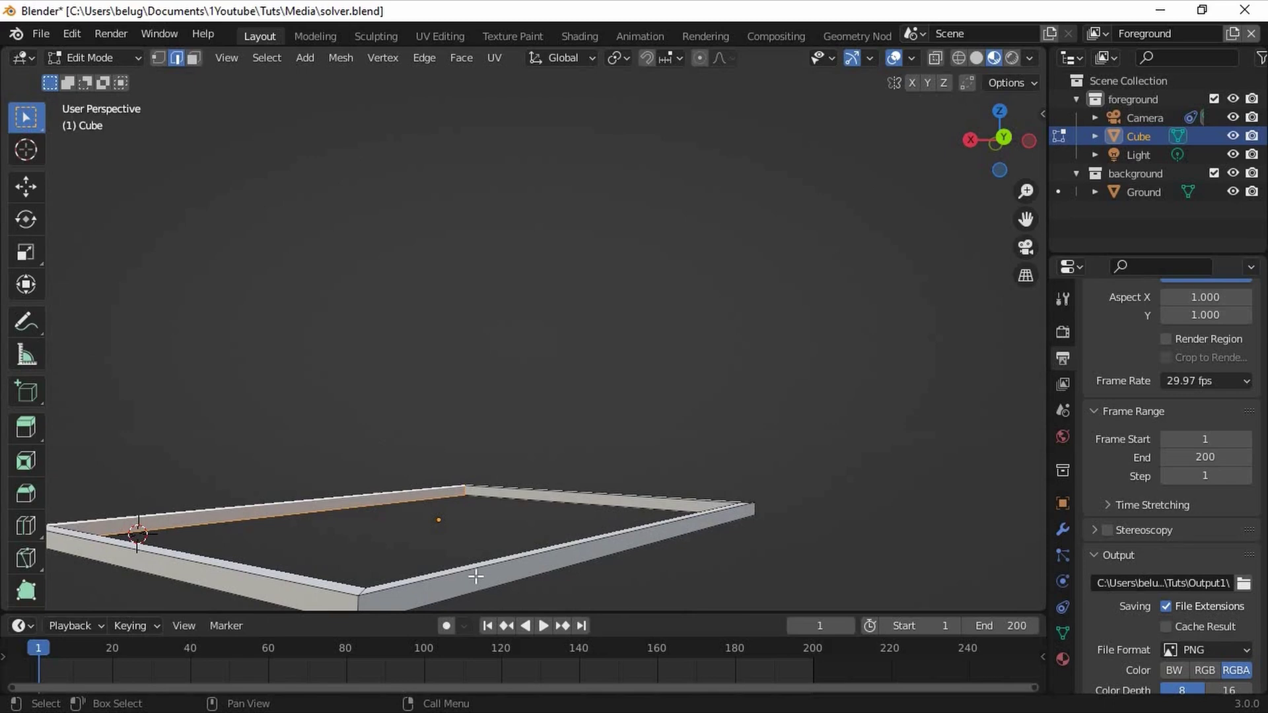
alt+click(476, 575)
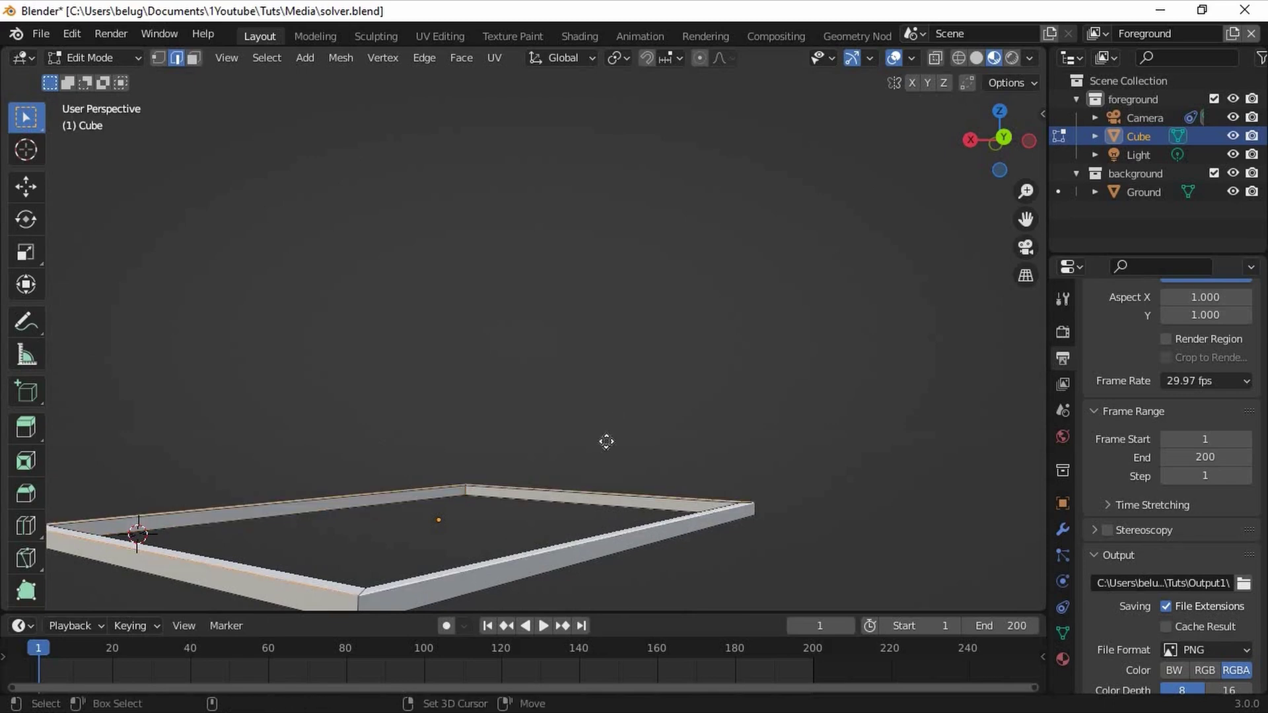
key(shift+d)
right_click(603, 410)
key(p)
click(596, 406)
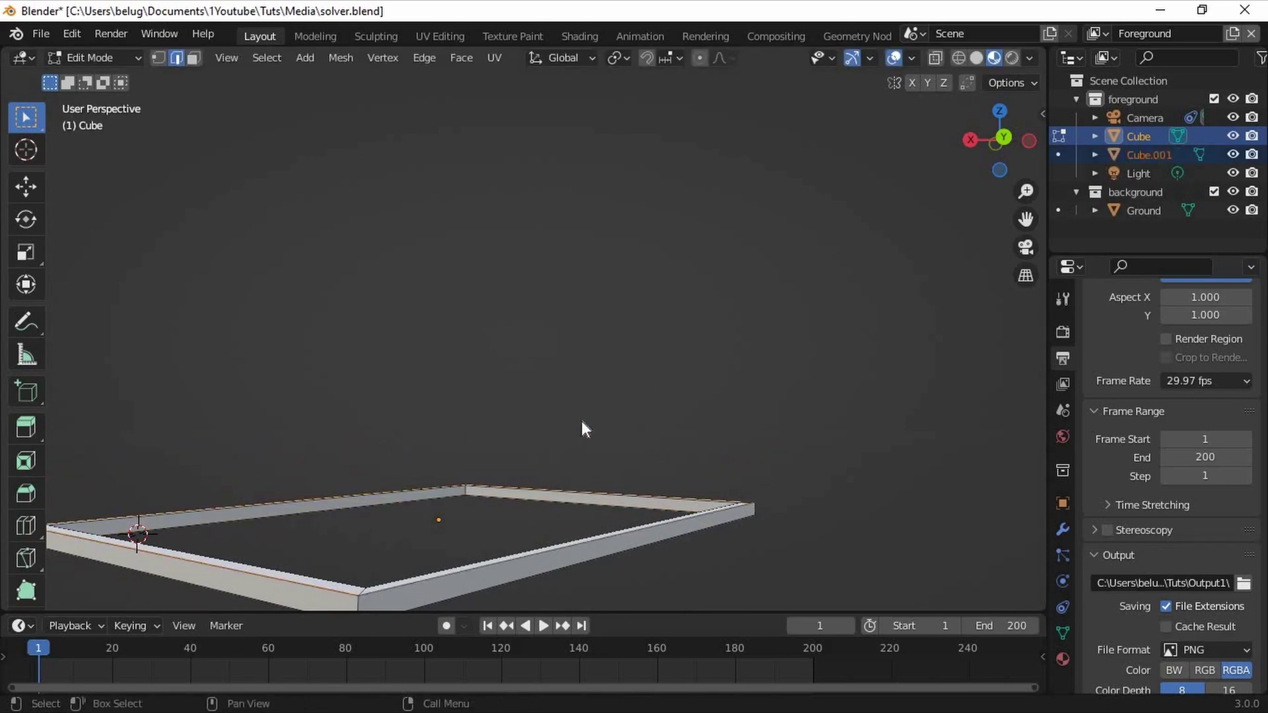
Fill the hole of the new Cube.001 loop with a face
key(Tab)
click(480, 567)
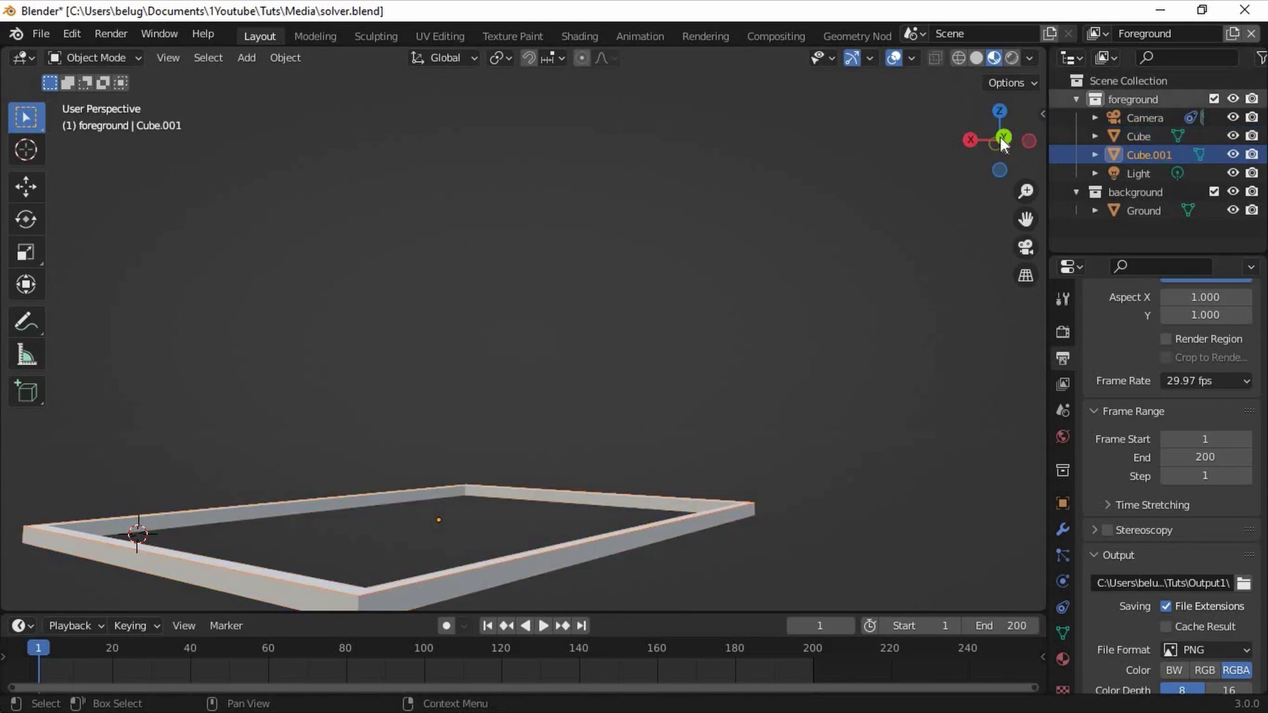
key(Tab)
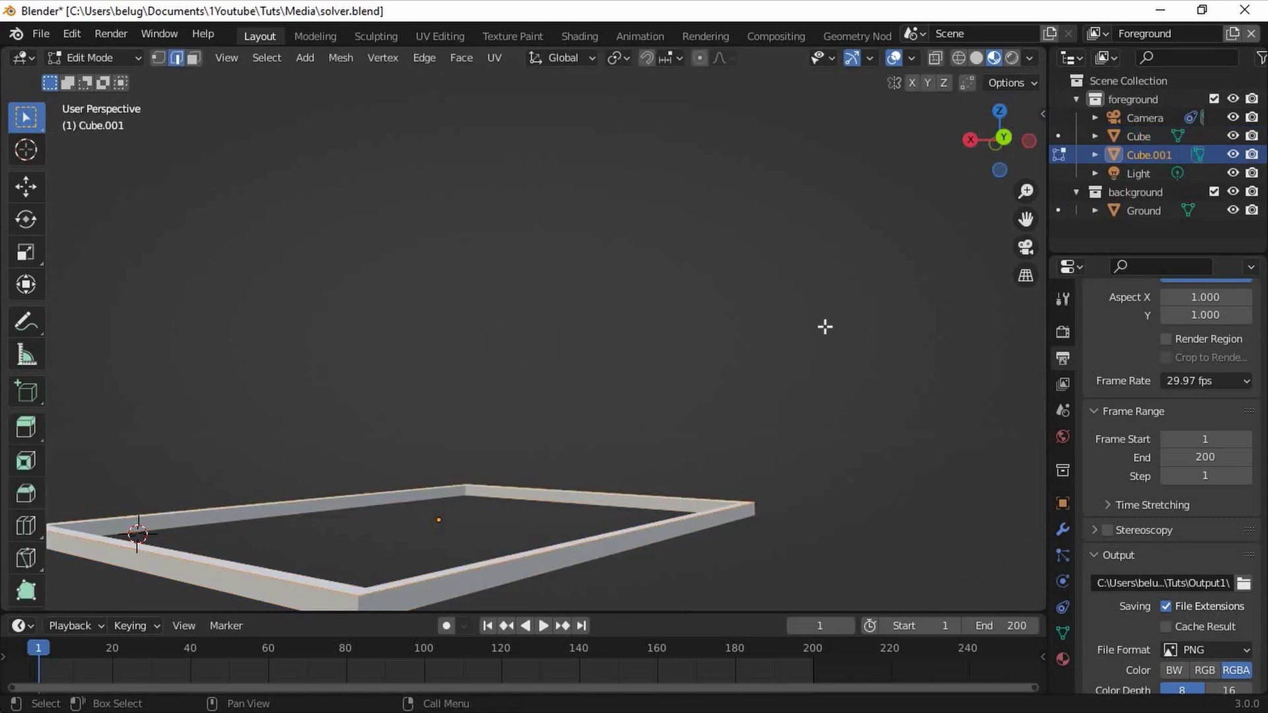
key(f)
key(Tab)
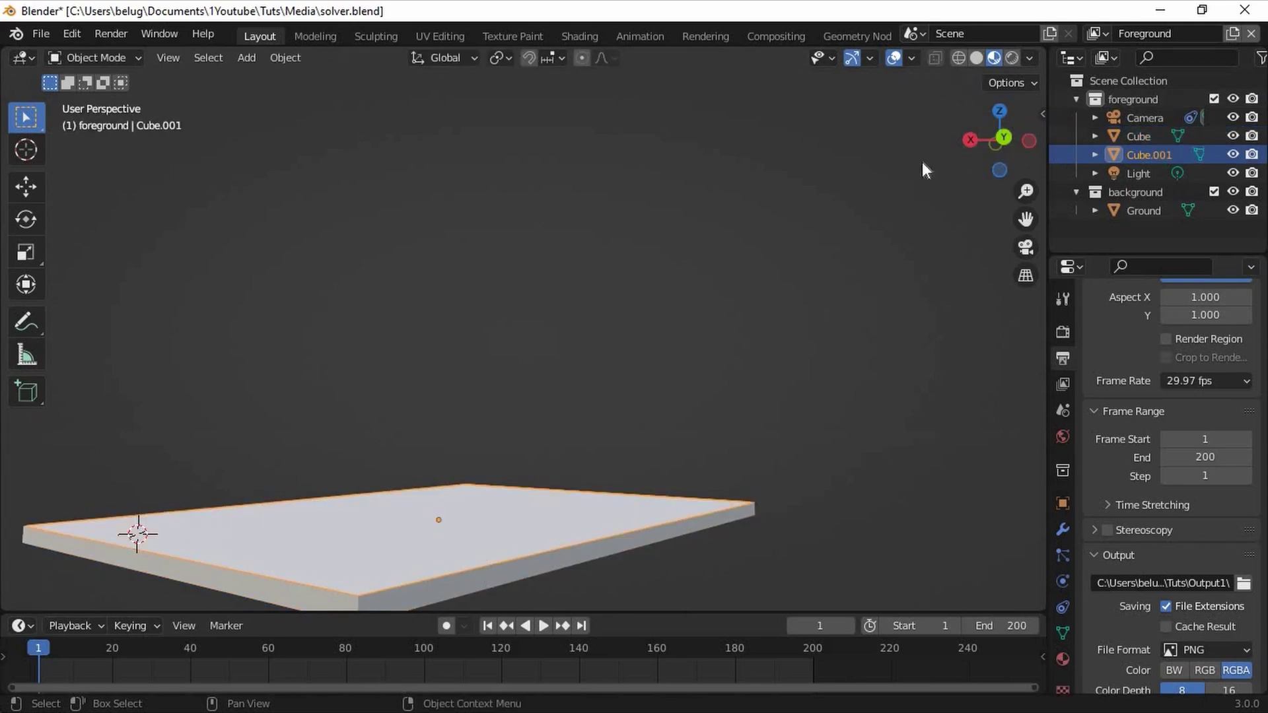
Nudge Cube.001 slightly down along Z behind the frame, then return to camera view
click(1013, 139)
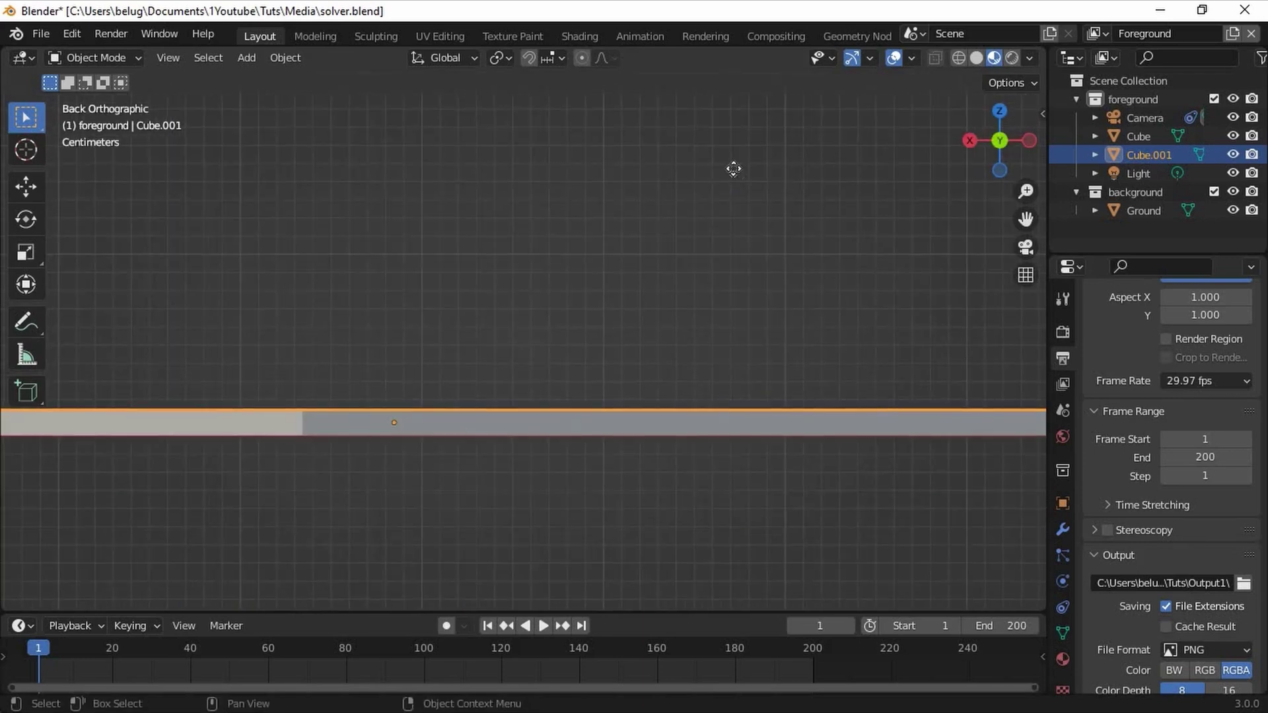
key(g)
key(z)
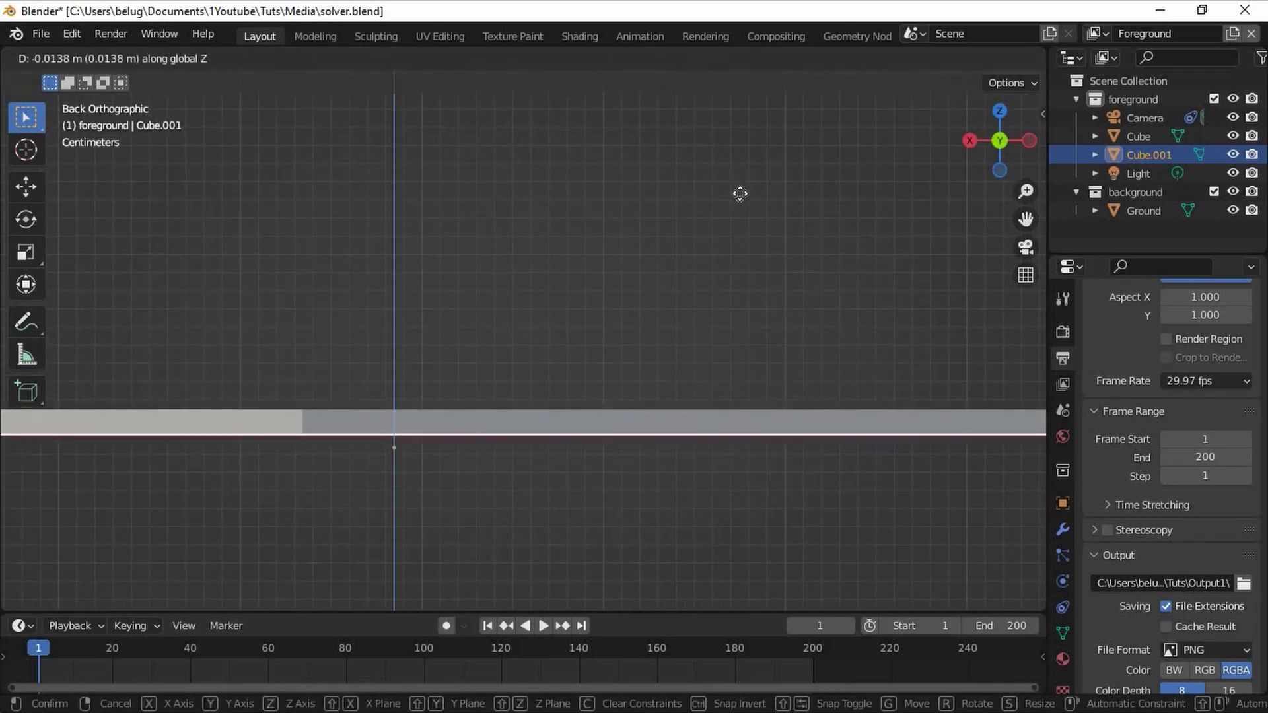
click(740, 194)
key(KP_0)
scroll(605, 220, up, 5)
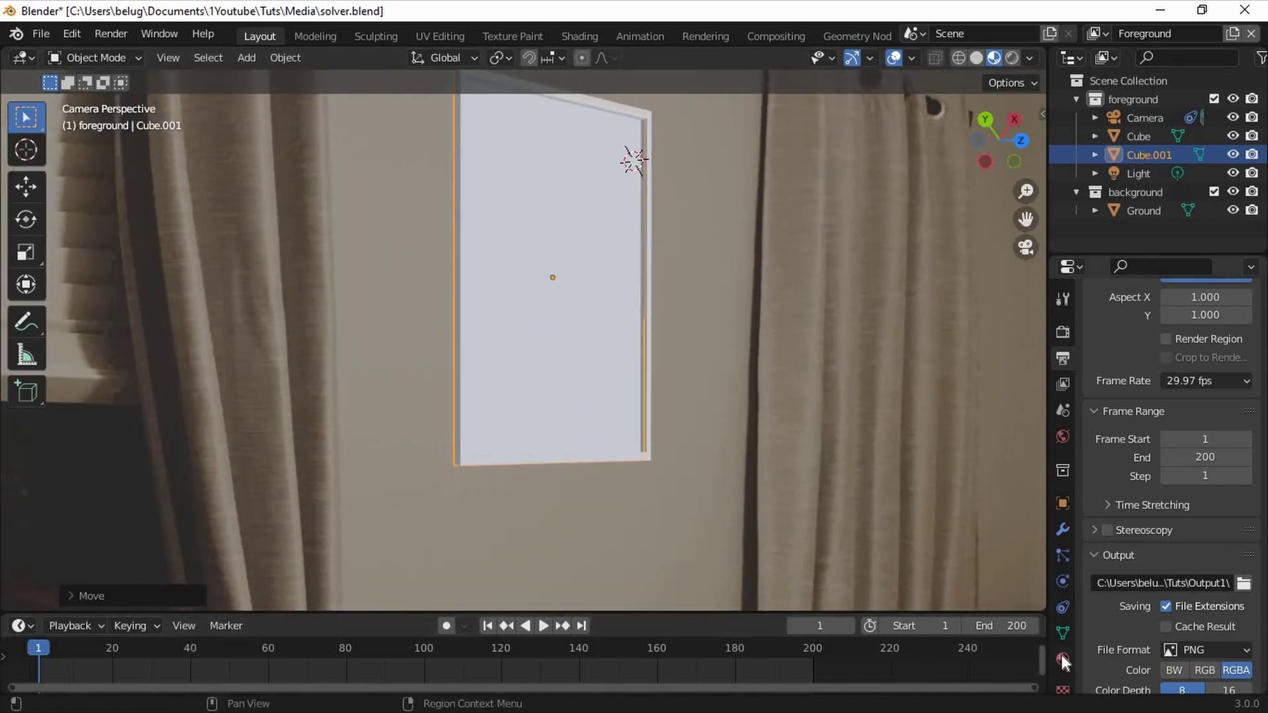
Turn the left area into a Shader Editor and create a new material for Cube.001
click(1063, 659)
click(391, 115)
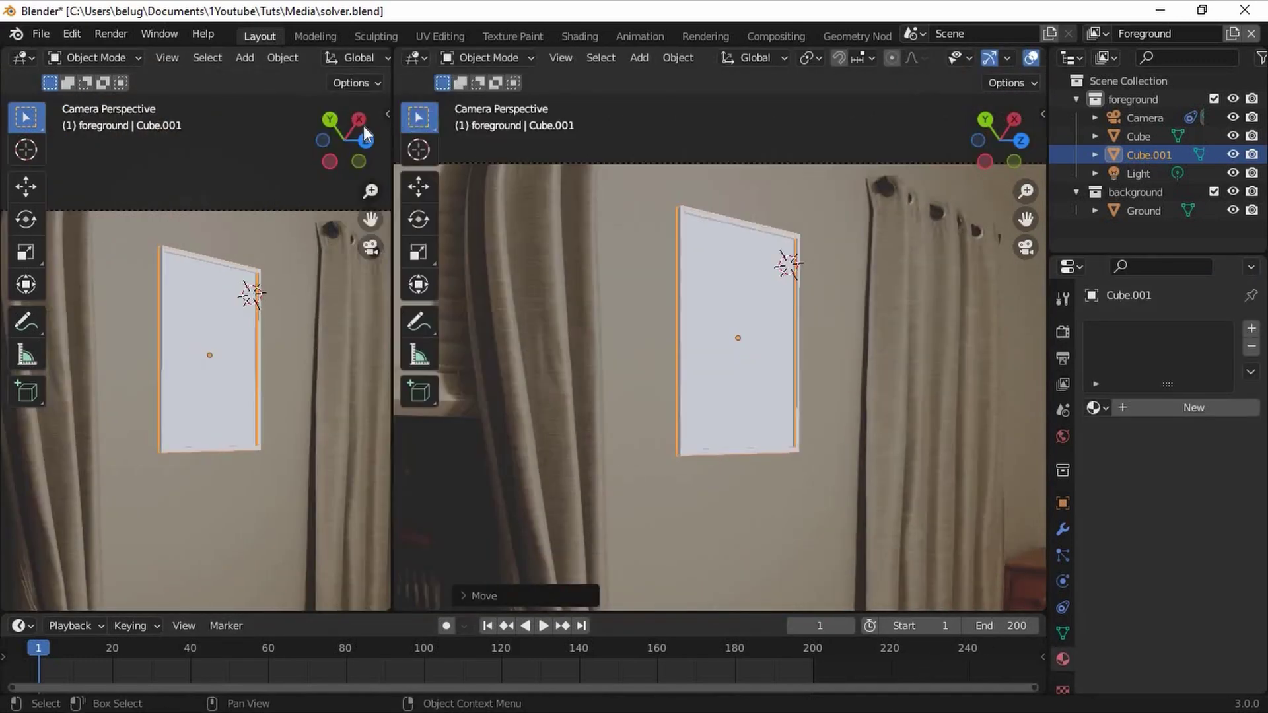
click(23, 58)
click(43, 232)
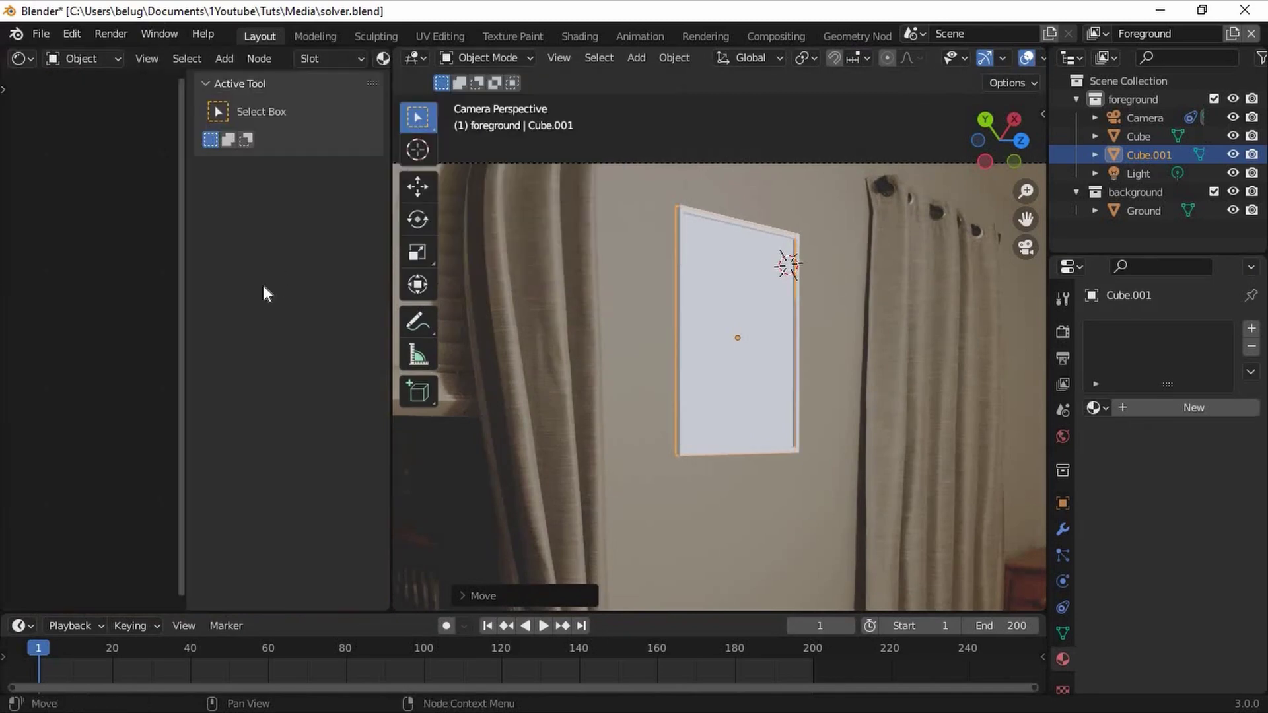
key(n)
click(1194, 408)
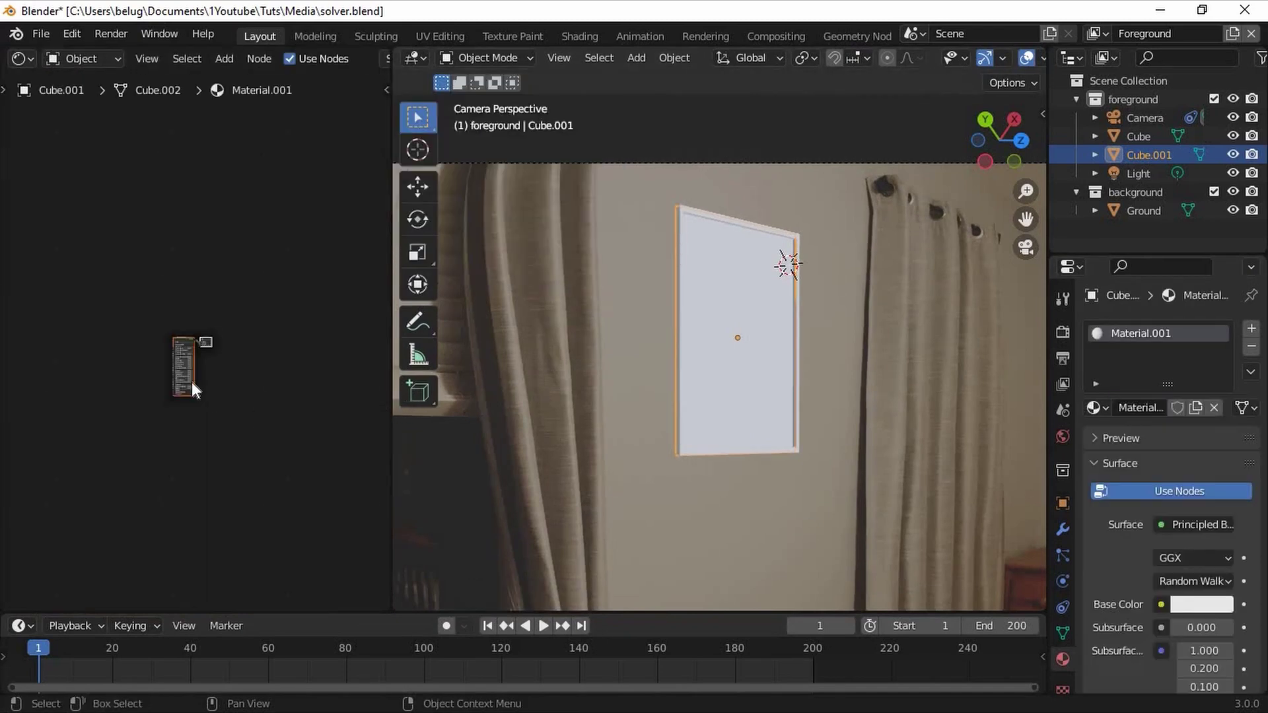
scroll(193, 379, up, 6)
Replace the default shader with an RGB node wired to the Material Output
key(x)
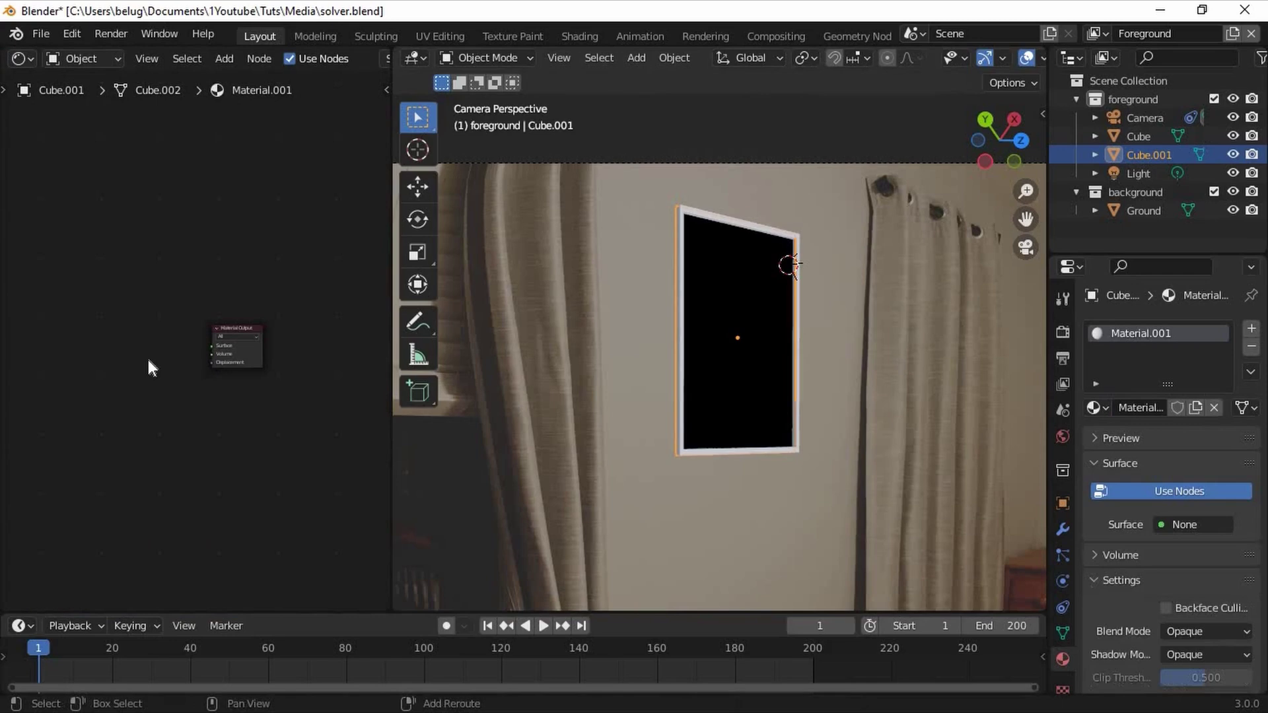
key(shift+a)
click(148, 360)
text(rgb)
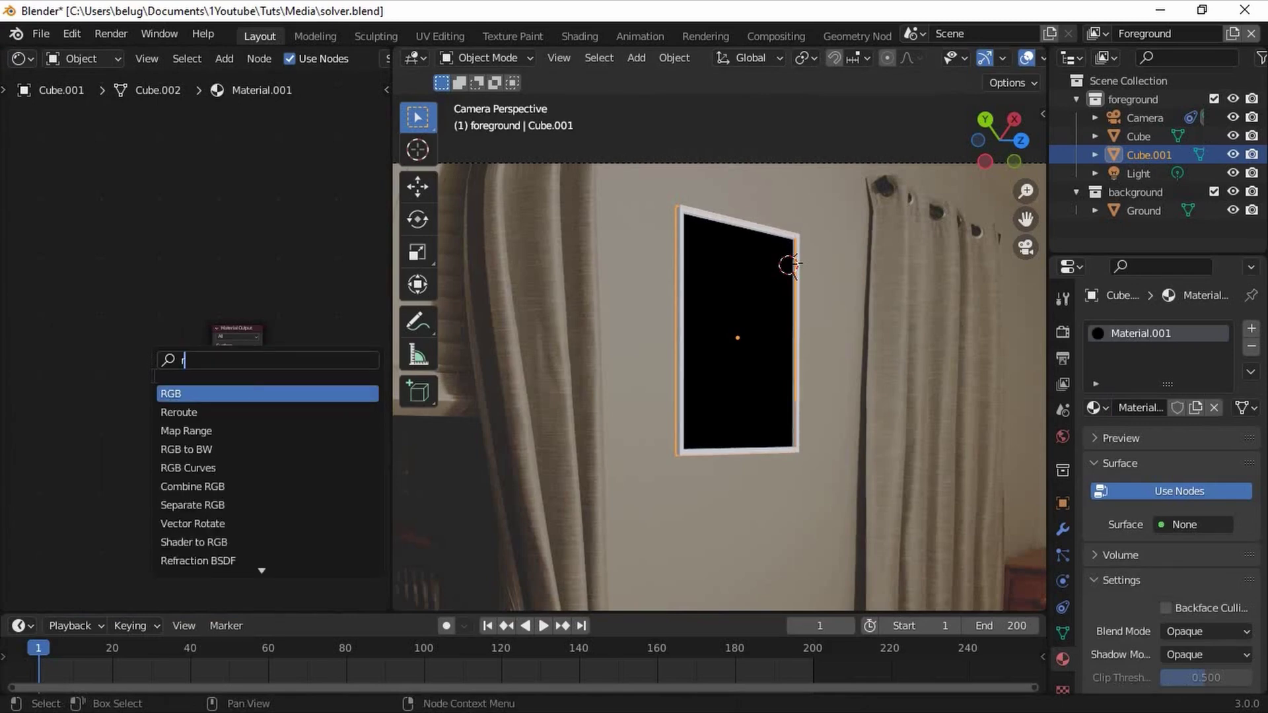
click(177, 391)
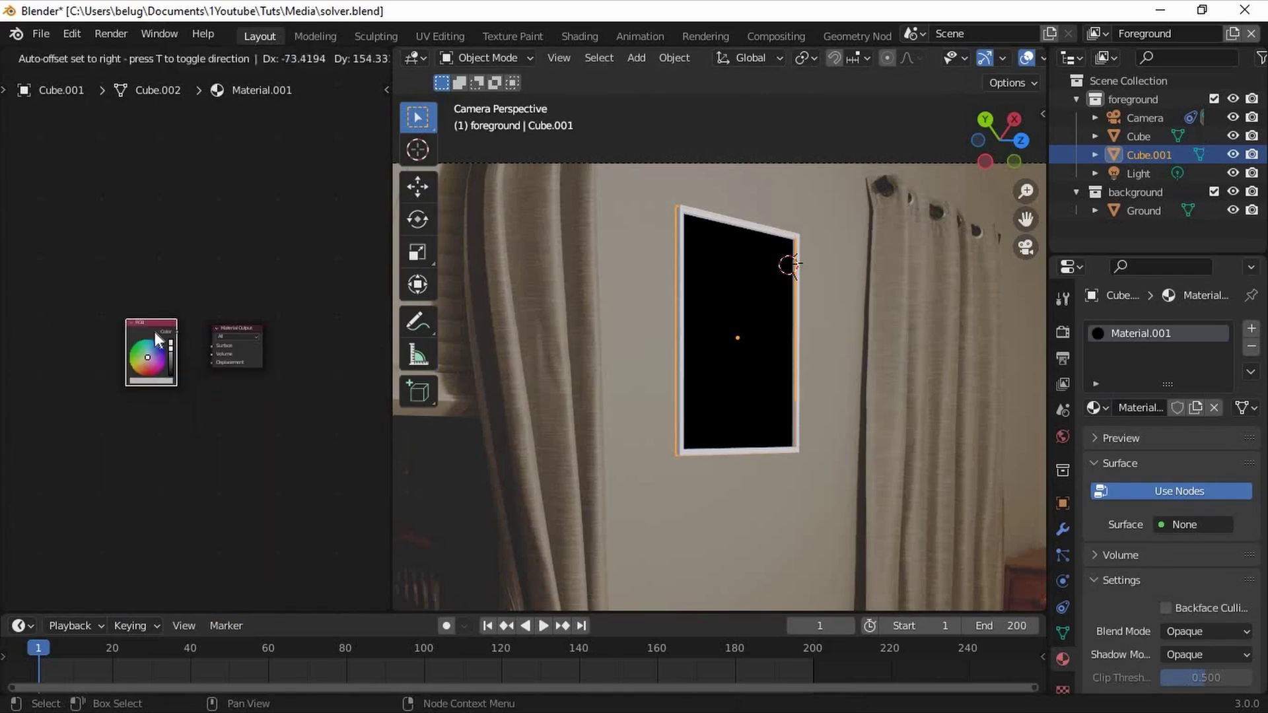
click(164, 344)
ctrl+shift+click(165, 350)
scroll(196, 344, up, 9)
middle_drag(197, 383, 301, 349)
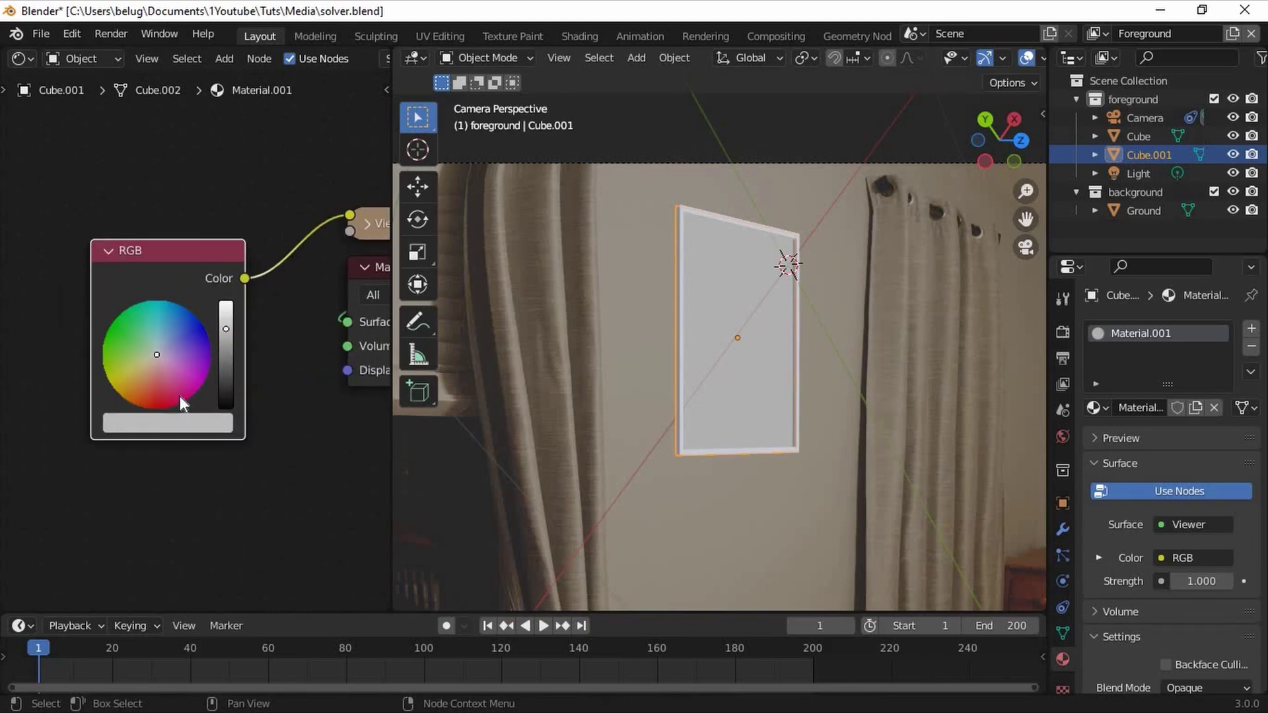
scroll(180, 395, up, 3)
Set the RGB node's colour to hex 00b140
click(210, 440)
click(293, 271)
click(234, 319)
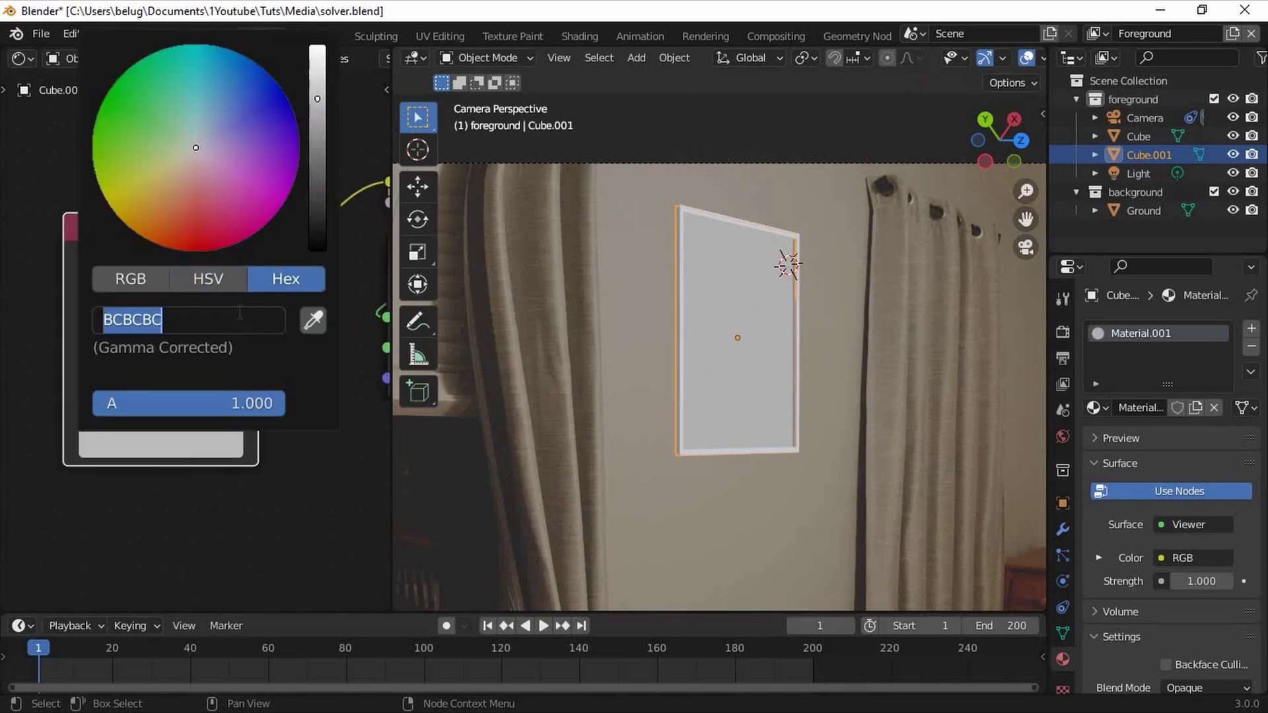
text(00b140)
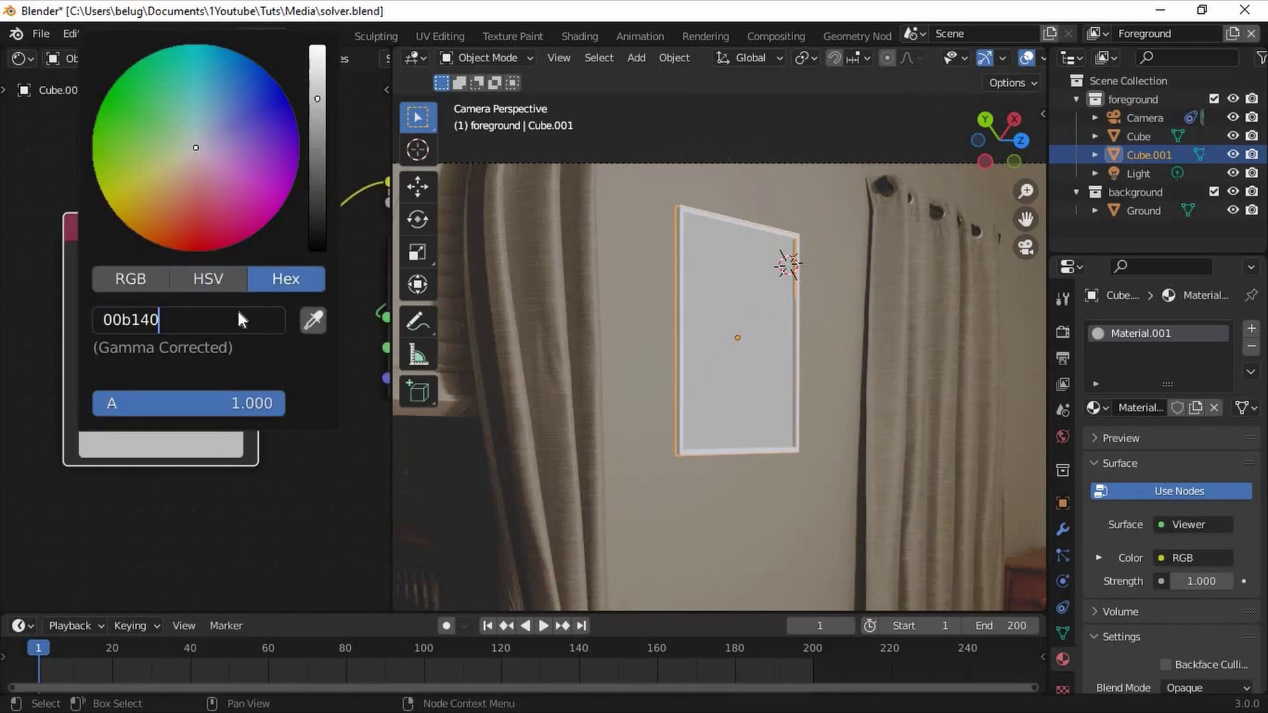
key(Return)
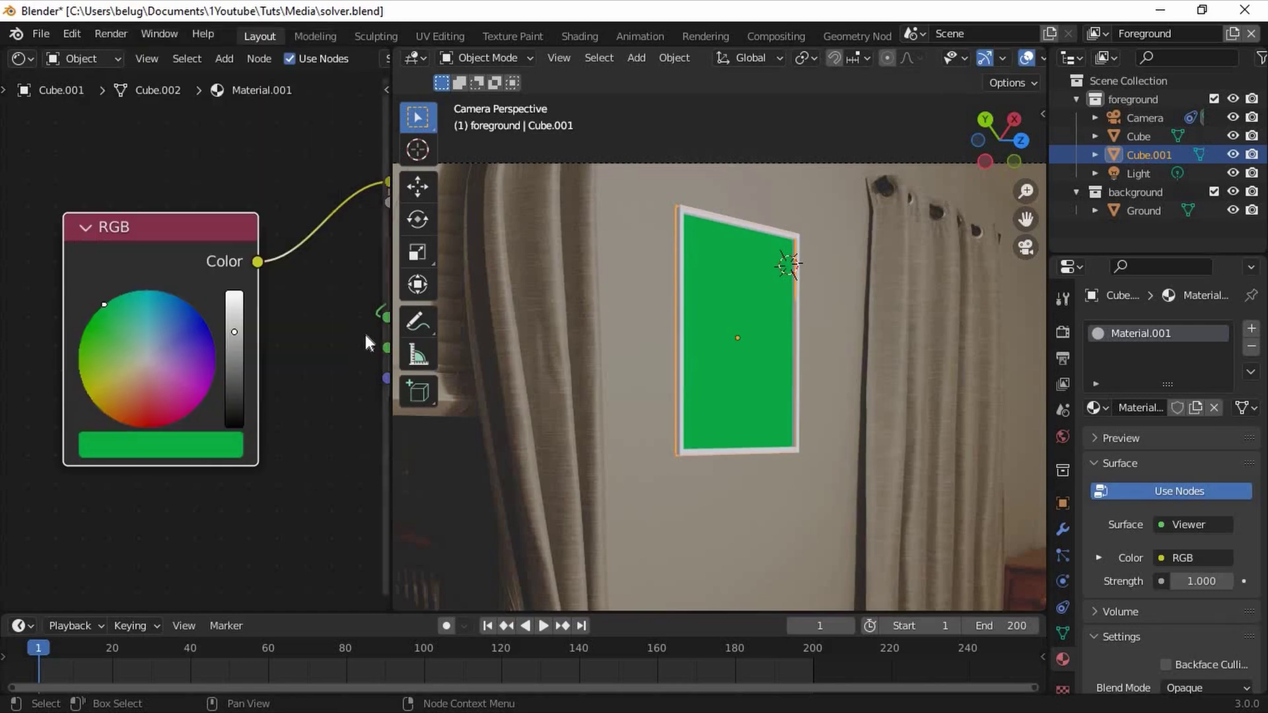
Assign the existing Material to the frame Cube
click(793, 235)
click(1094, 407)
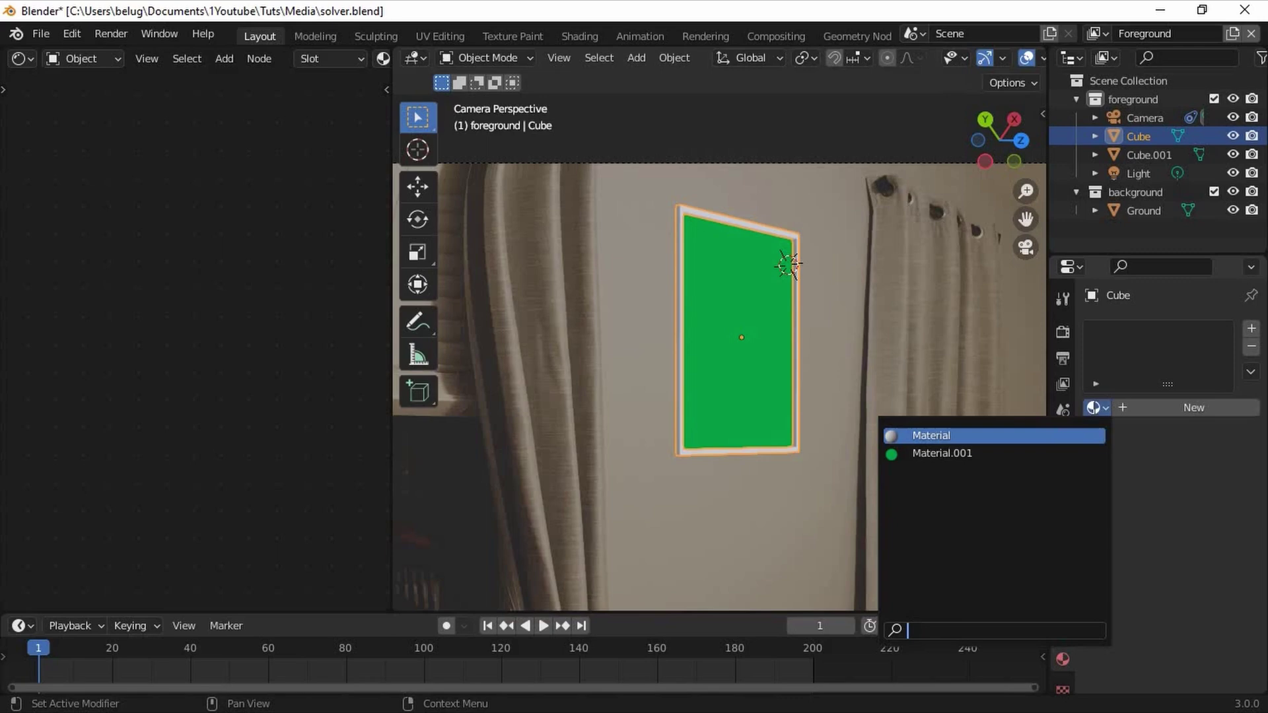
click(938, 437)
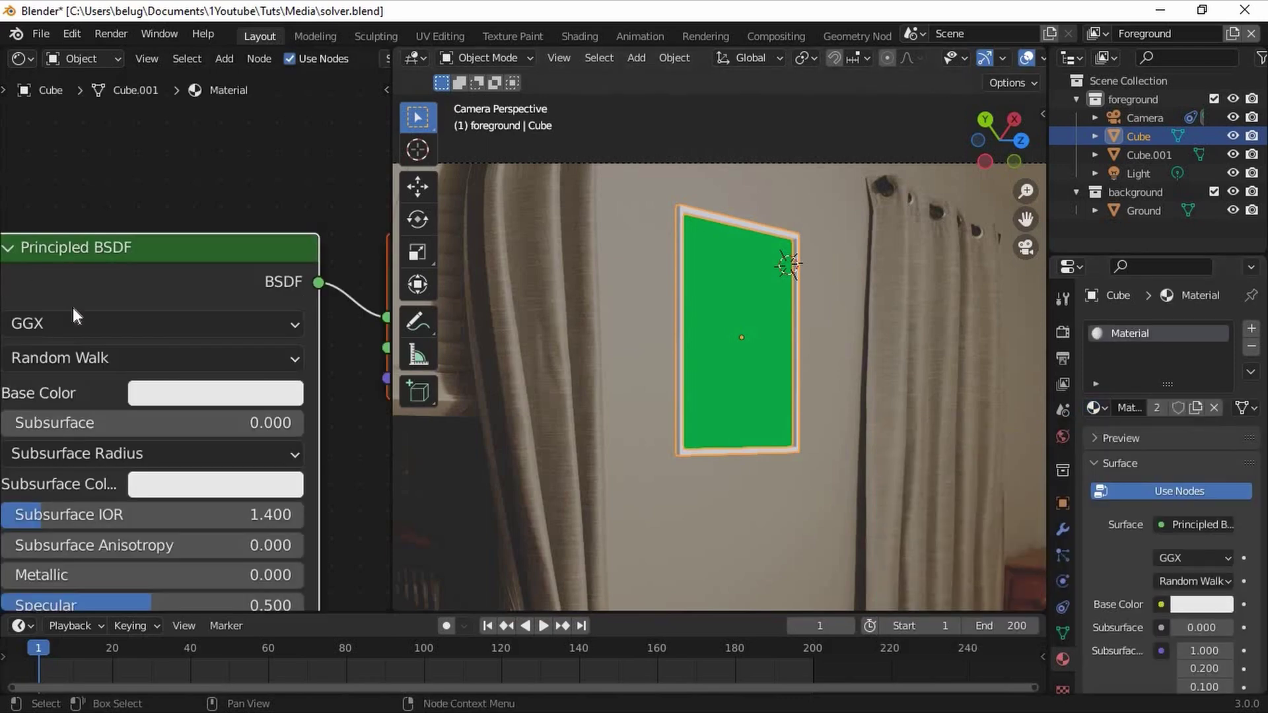
scroll(198, 329, down, 8)
scroll(240, 357, up, 6)
Darken the base colour to near-black, raise roughness to 0.727 and lower specular to 0.364
click(185, 351)
drag(263, 123, 262, 196)
click(1024, 59)
scroll(796, 397, up, 6)
shift+middle_drag(795, 397, 742, 239)
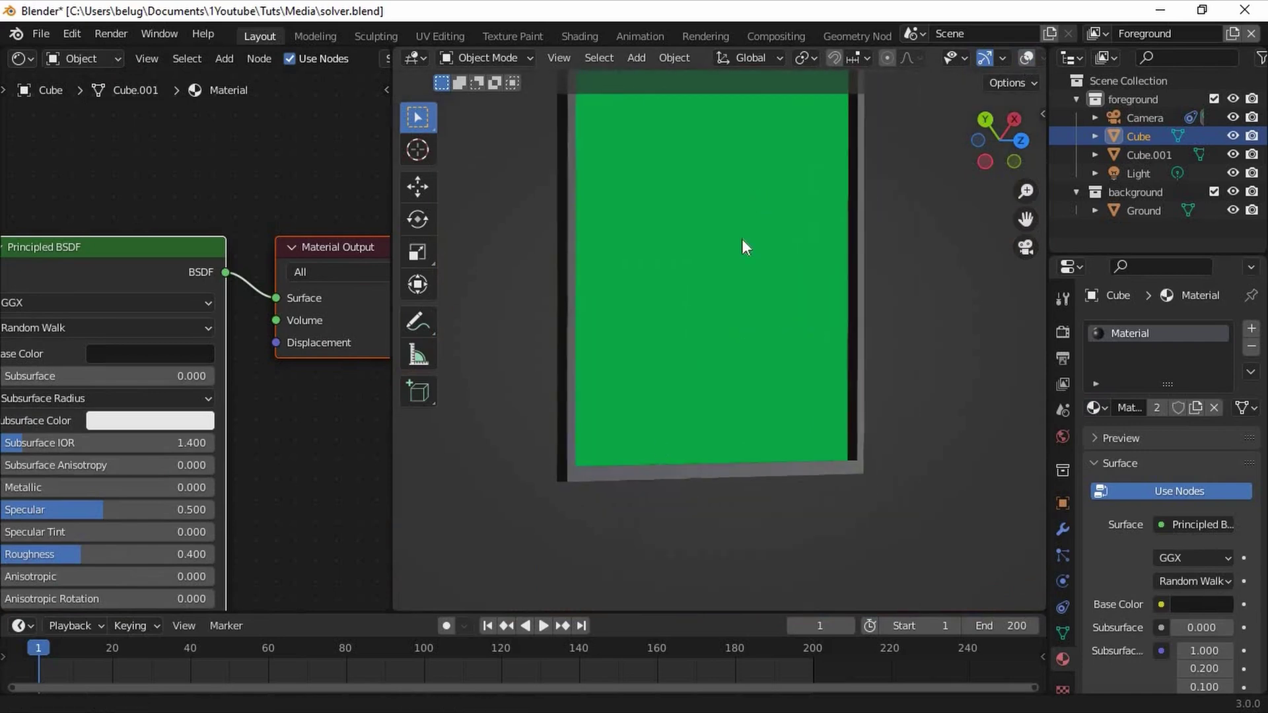
middle_drag(77, 555, 192, 376)
drag(192, 376, 265, 374)
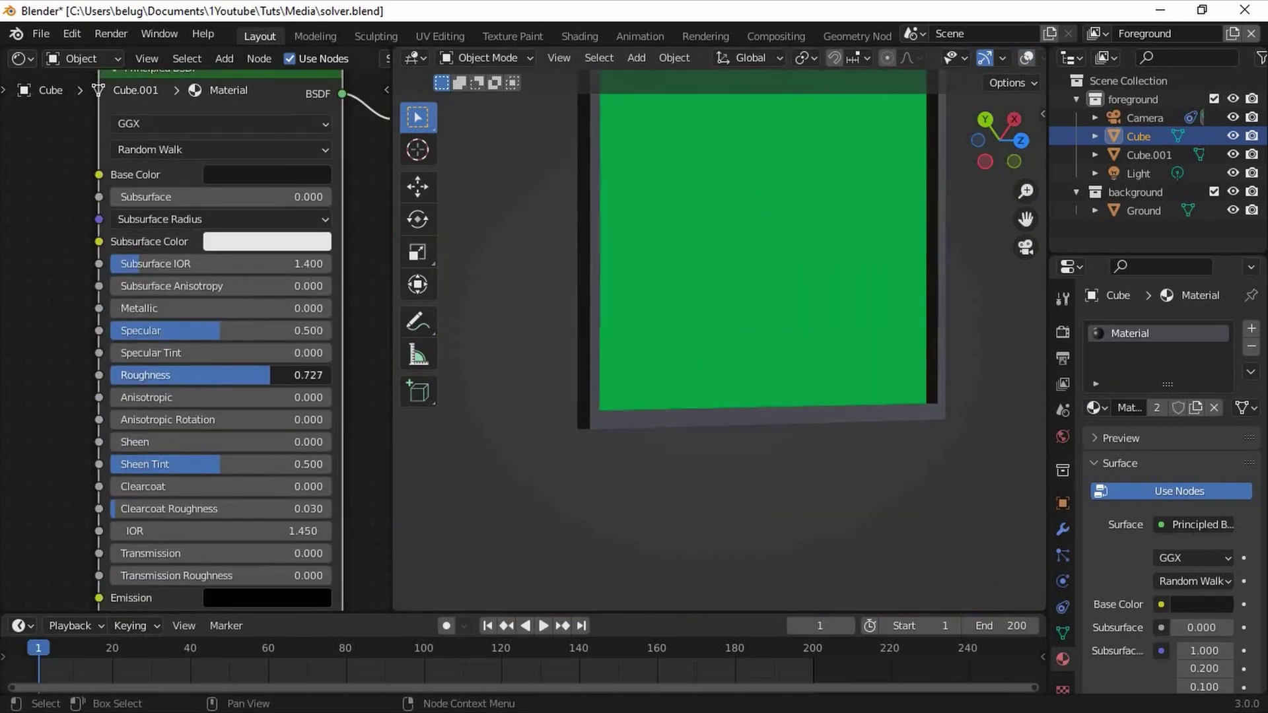
drag(264, 331, 192, 330)
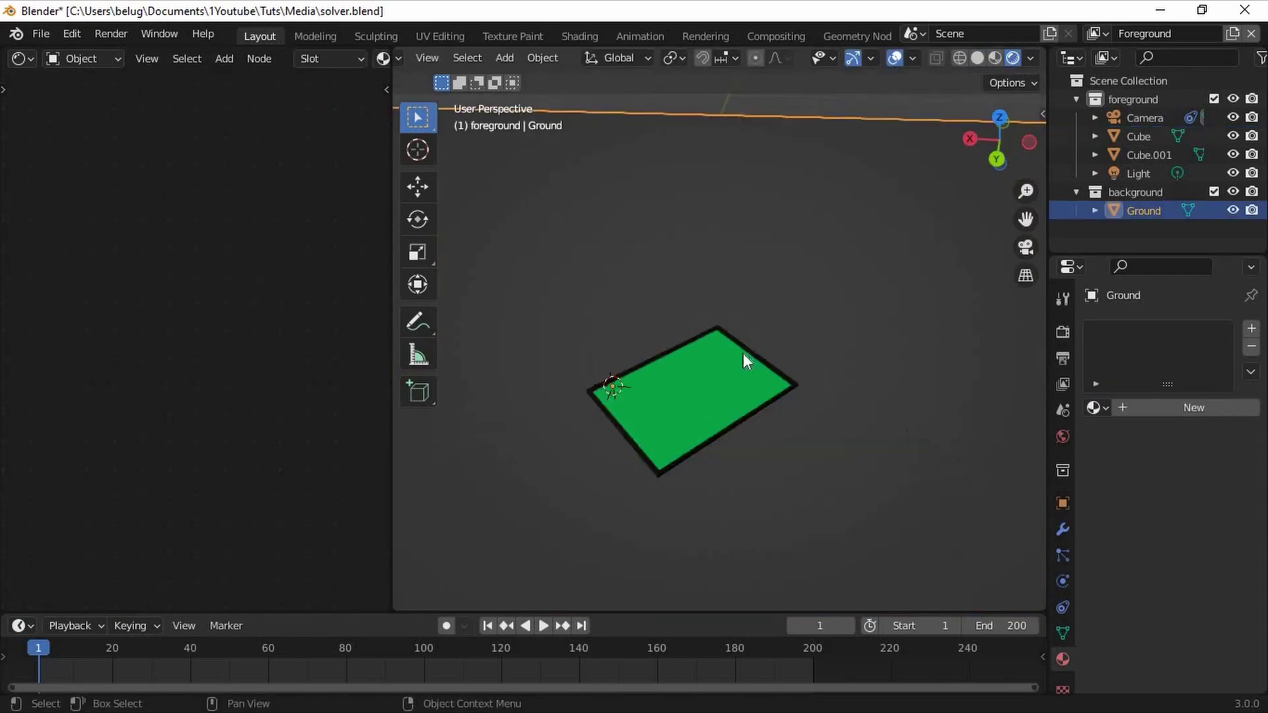
scroll(743, 354, down, 4)
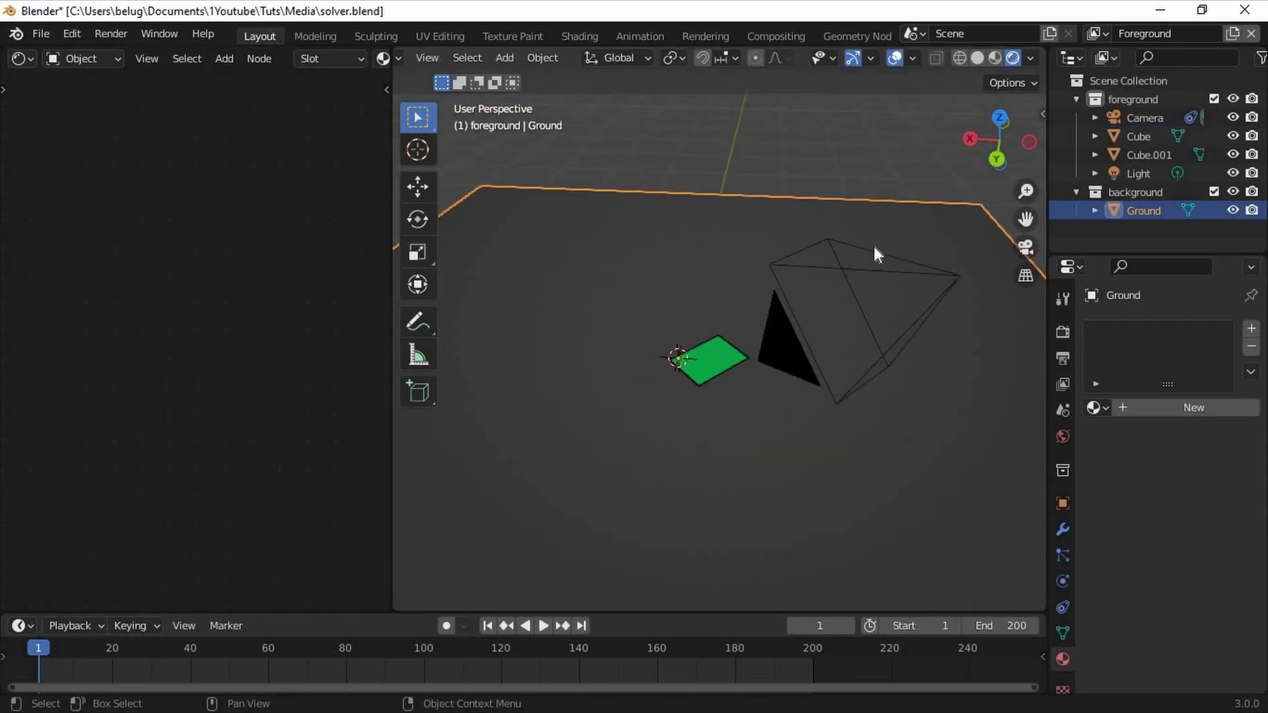
Delete the Ground object and save solver.blend
key(x)
click(847, 248)
scroll(713, 338, down, 2)
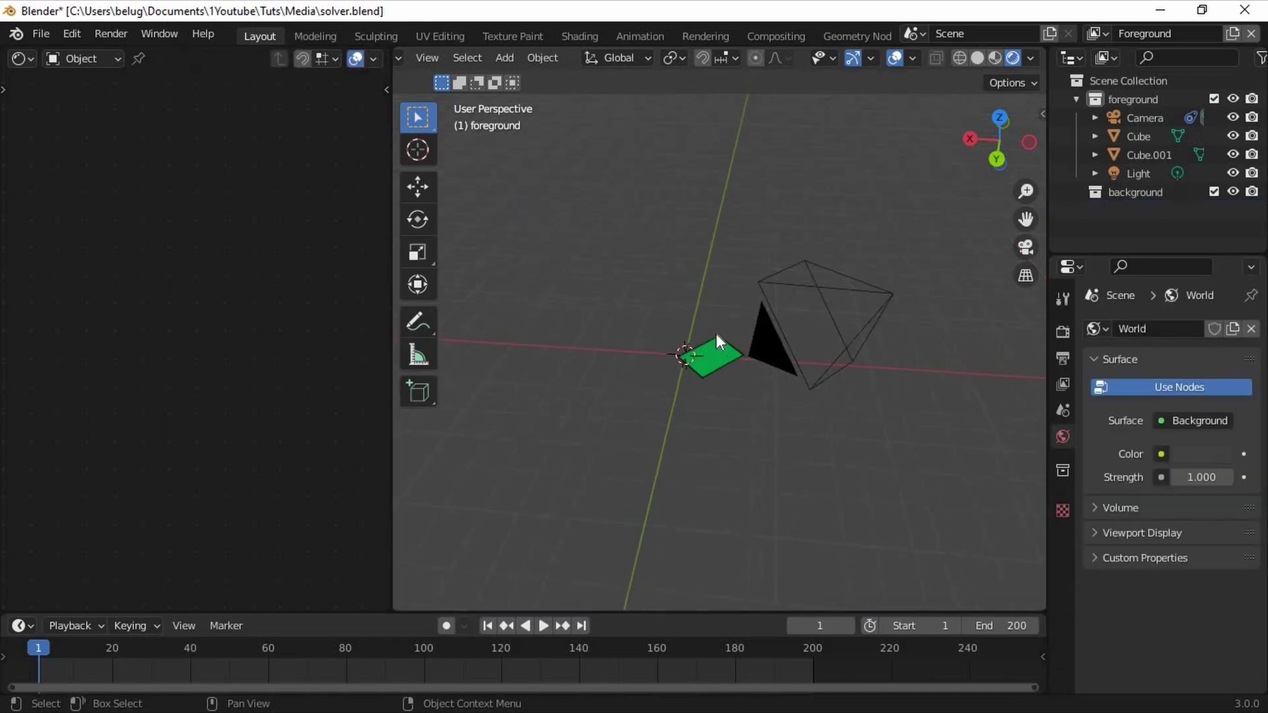
key(ctrl+s)
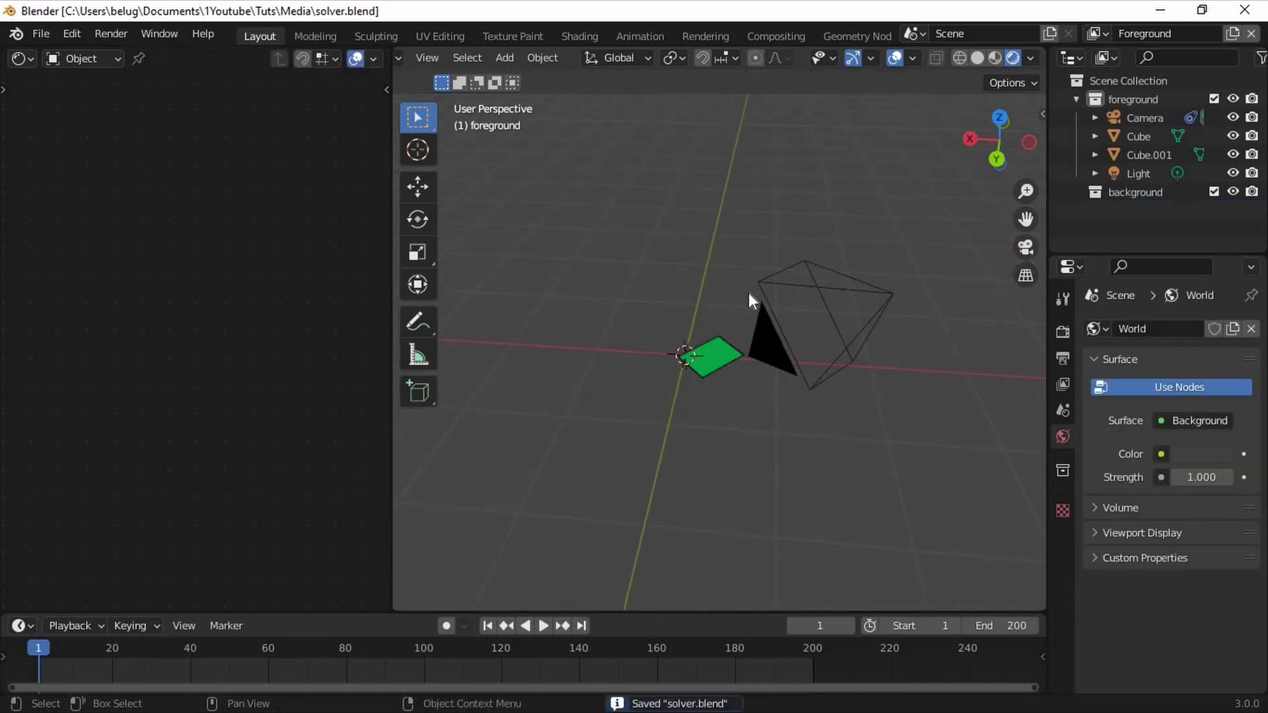
In camera view, set the scene Frame Rate to 30 fps in Output properties
key(KP_0)
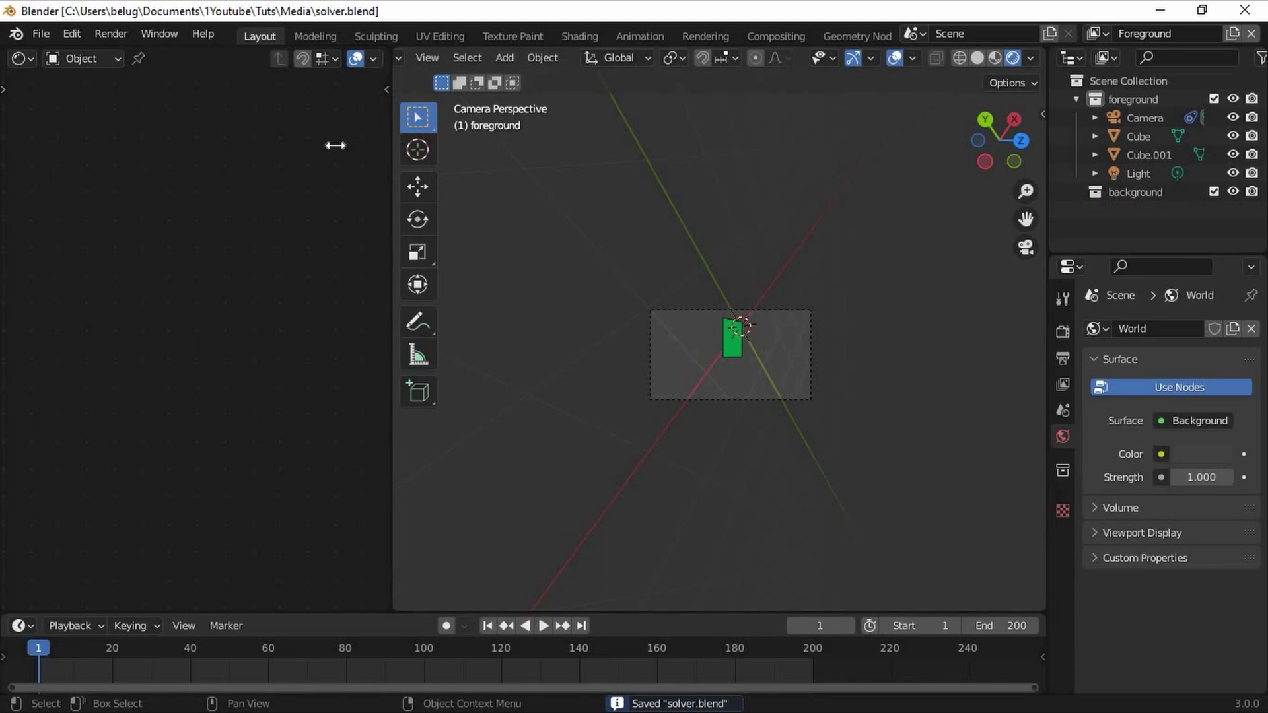
drag(335, 145, 162, 152)
click(1062, 358)
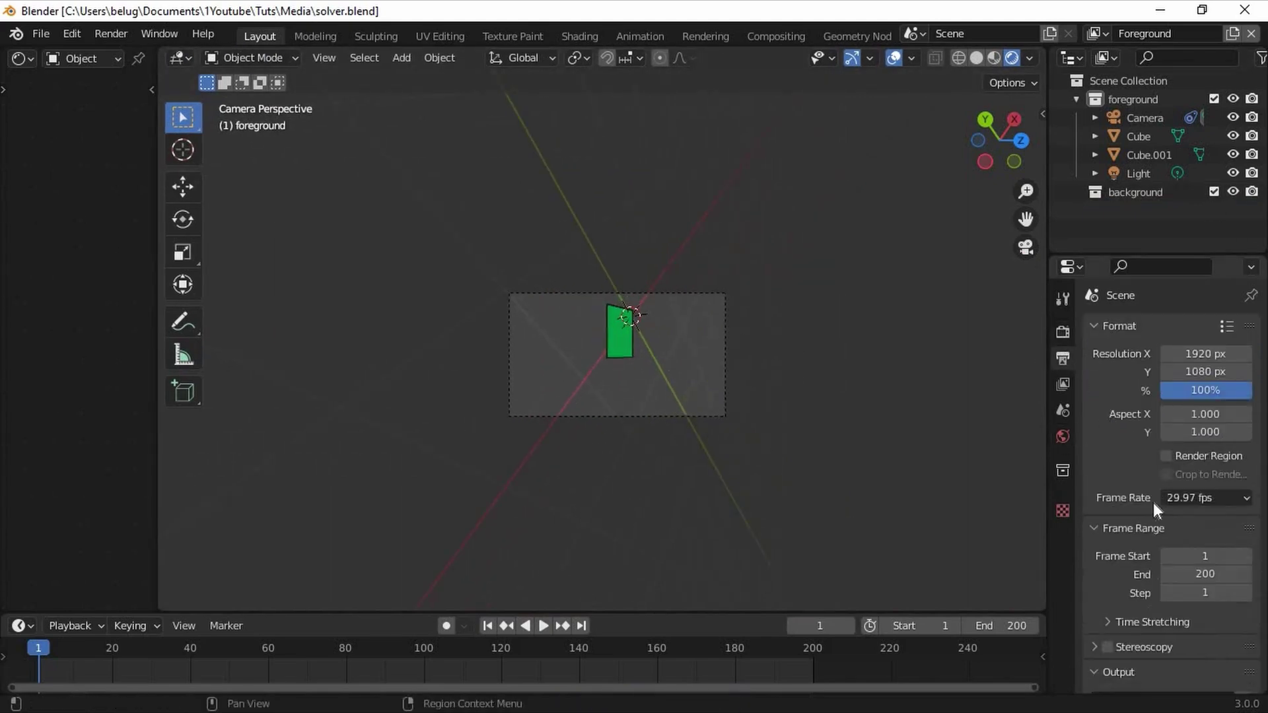
scroll(1143, 509, down, 6)
scroll(1144, 507, up, 4)
click(1211, 436)
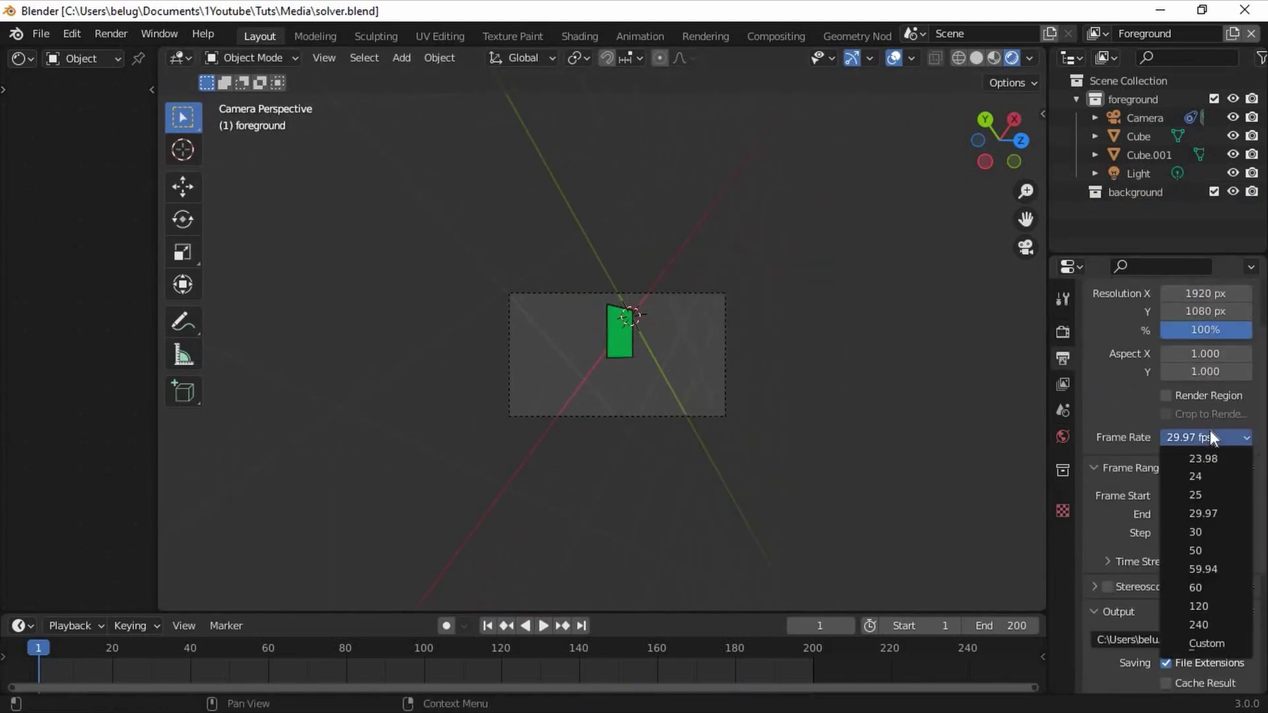
click(1218, 526)
scroll(1128, 447, down, 5)
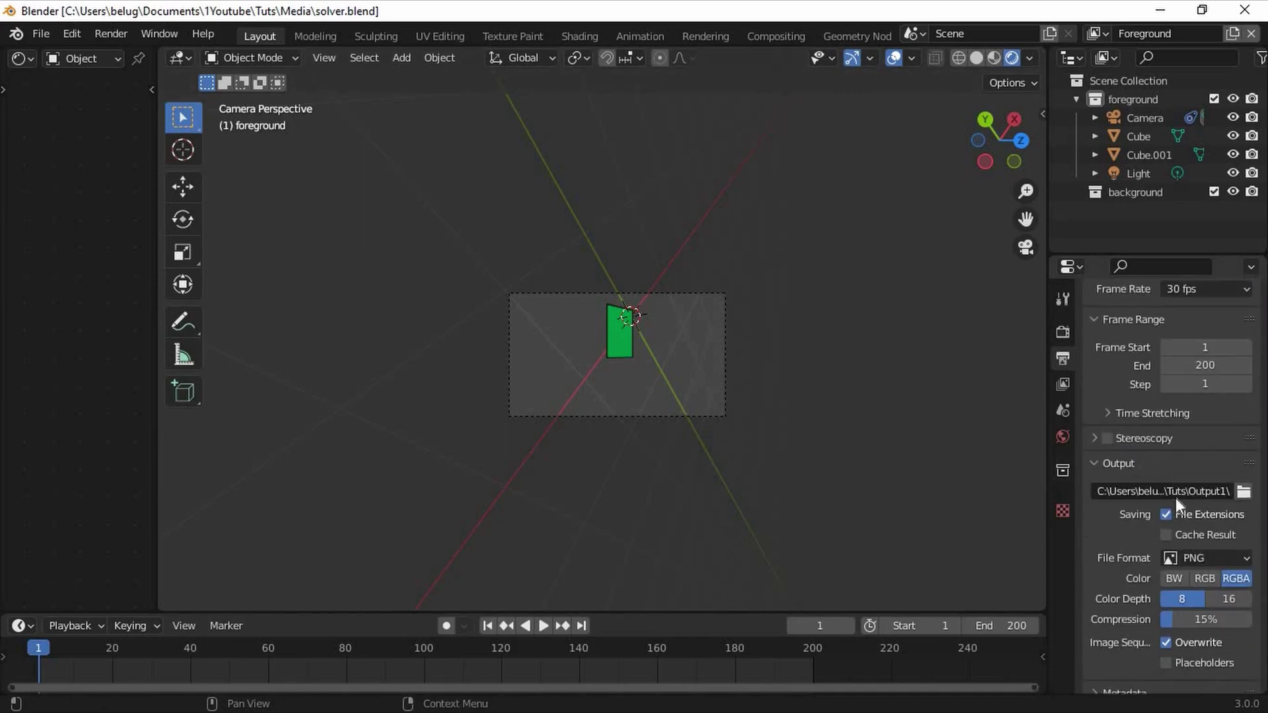
Create a new Output2 folder in Tuts and accept it as the render output path
click(1243, 491)
click(768, 123)
click(769, 124)
key(ctrl+BackSpace)
key(Return)
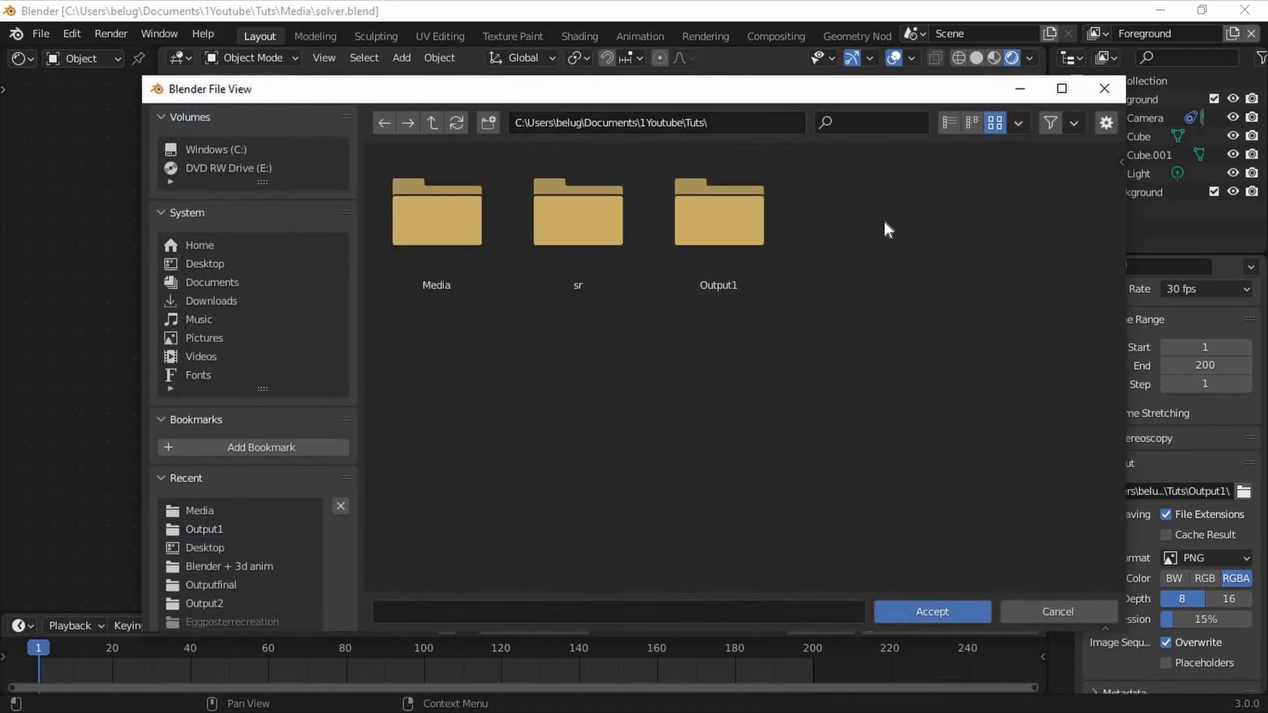
right_click(882, 218)
click(842, 327)
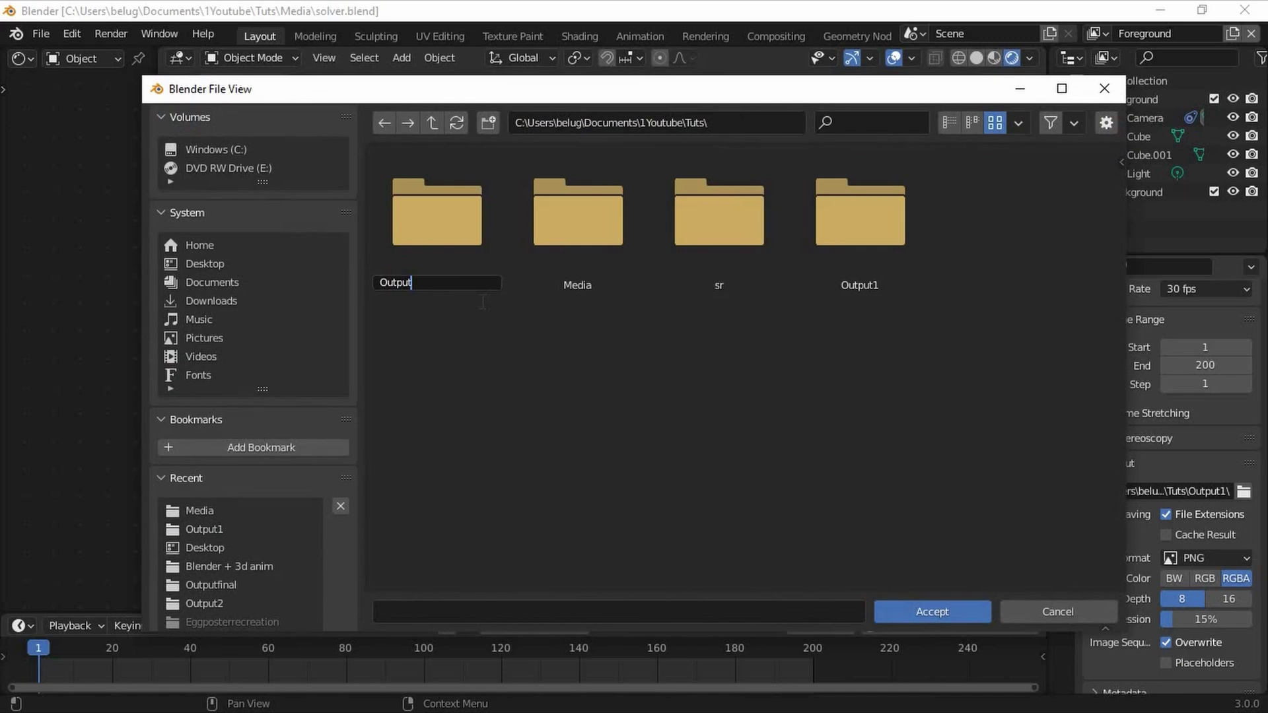
key(Return)
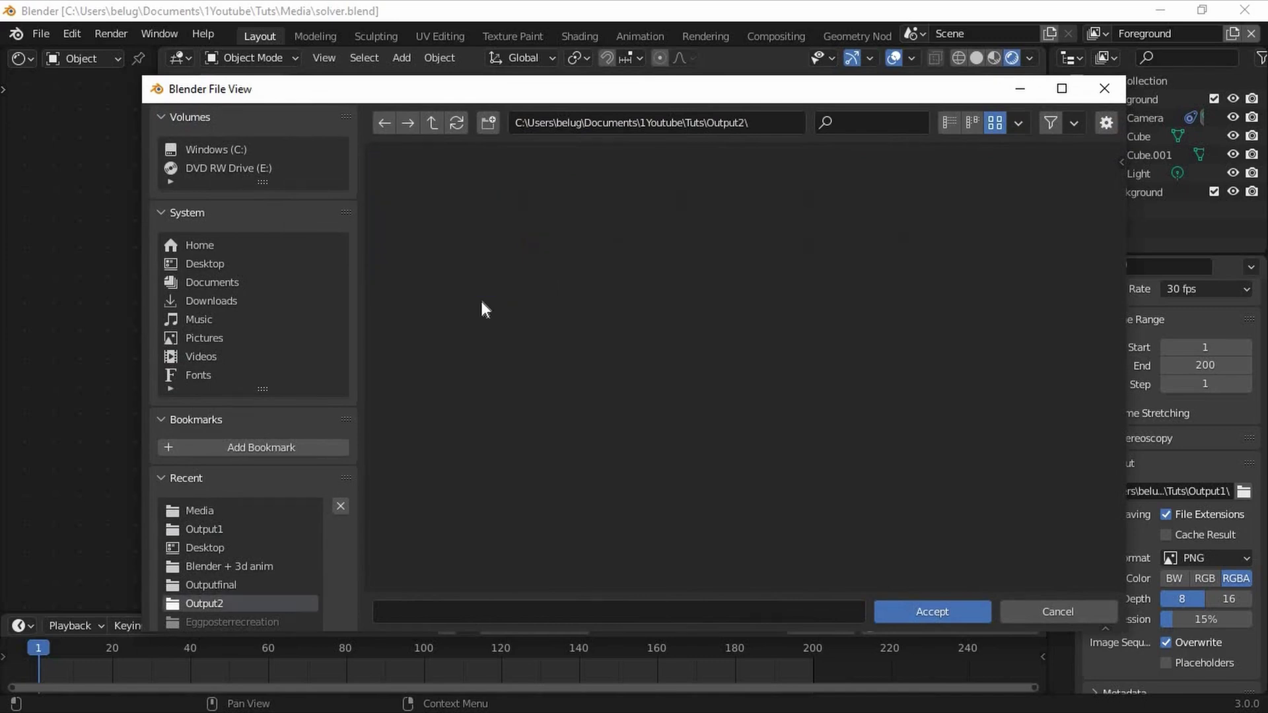
click(954, 611)
Turn on Film Transparent in Render properties and save the file
click(1063, 332)
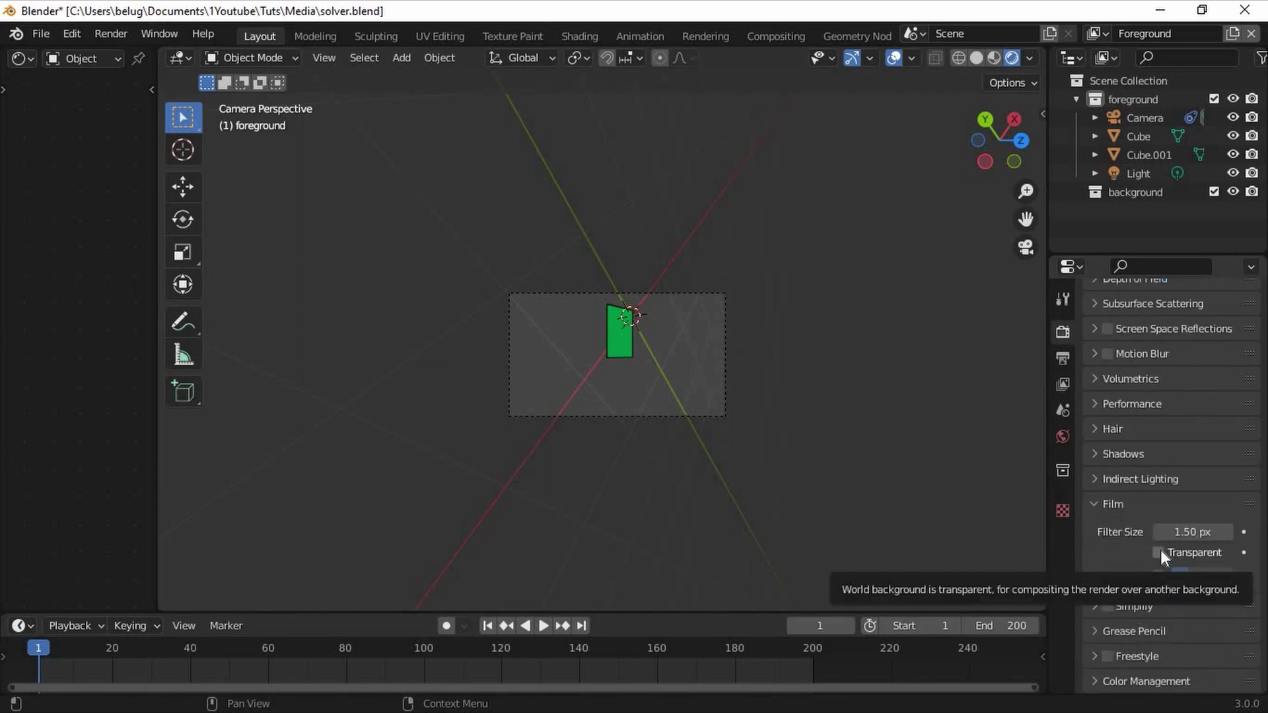
click(1159, 551)
key(ctrl+s)
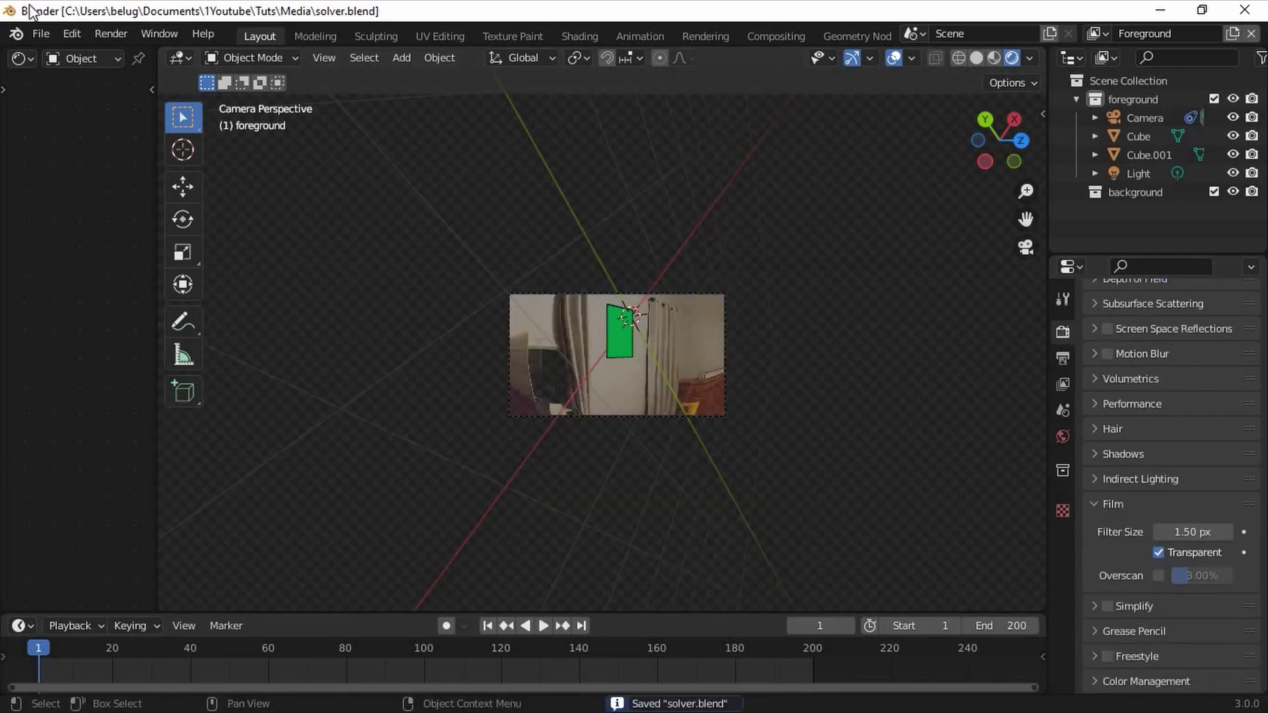
In the Compositing workspace, delete the Movie Clip node
click(775, 36)
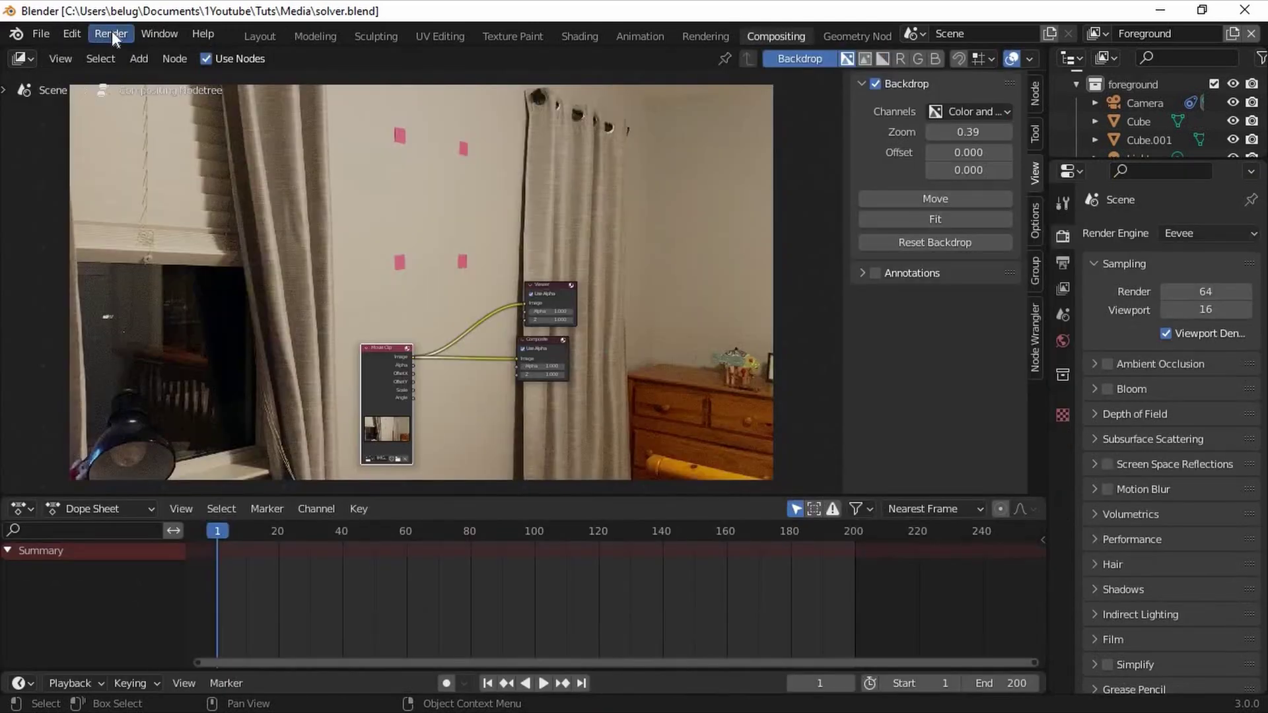
scroll(455, 416, up, 3)
click(367, 386)
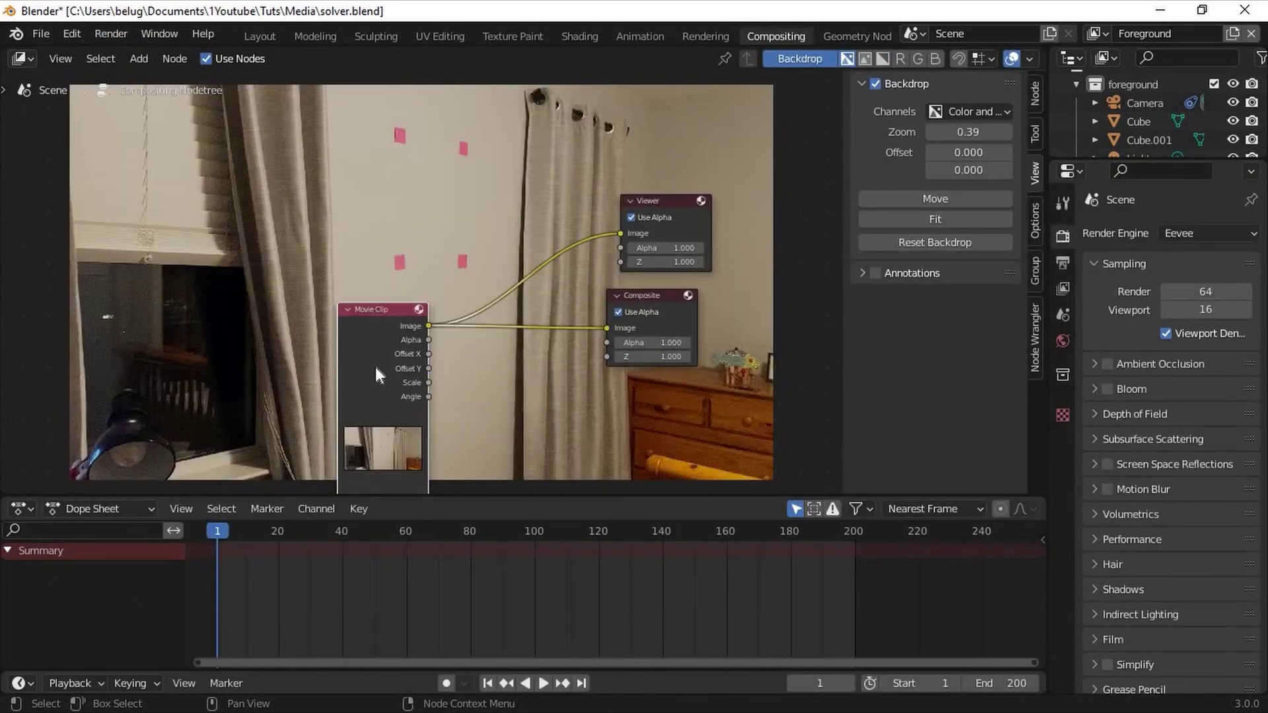
key(x)
Add a Render Layers node linked to the Viewer and render an image
key(shift+a)
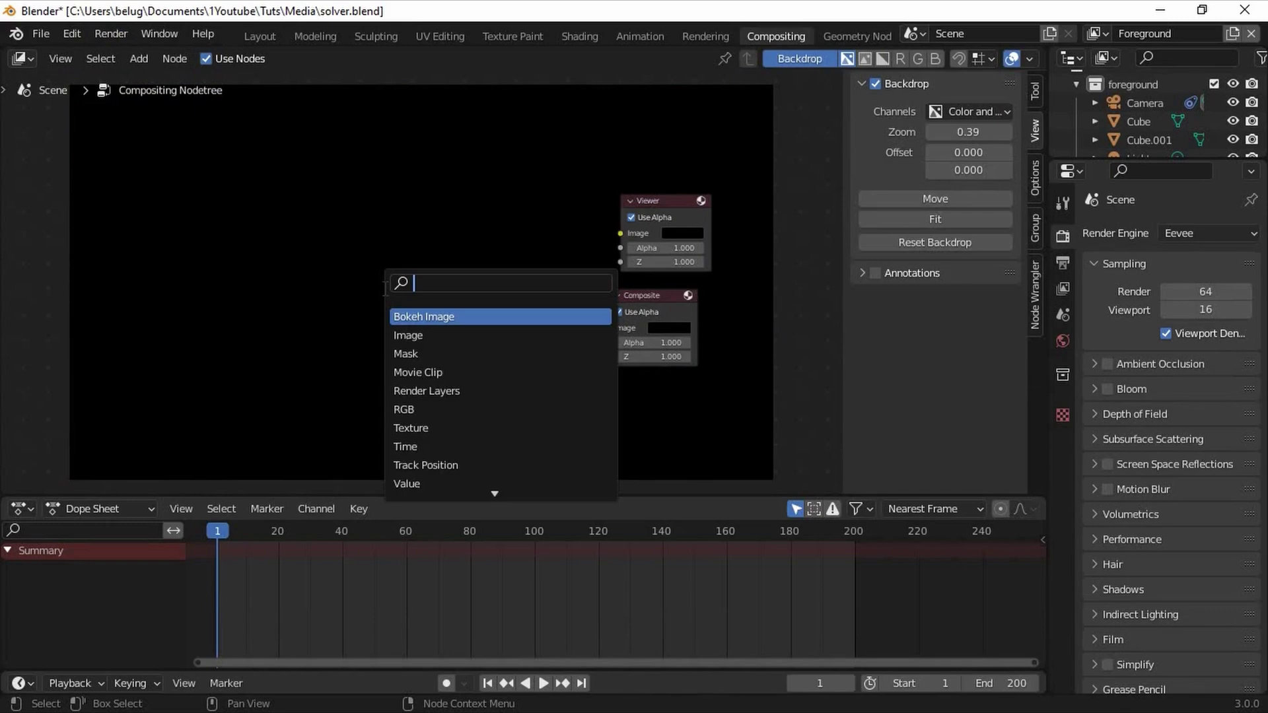
text(render)
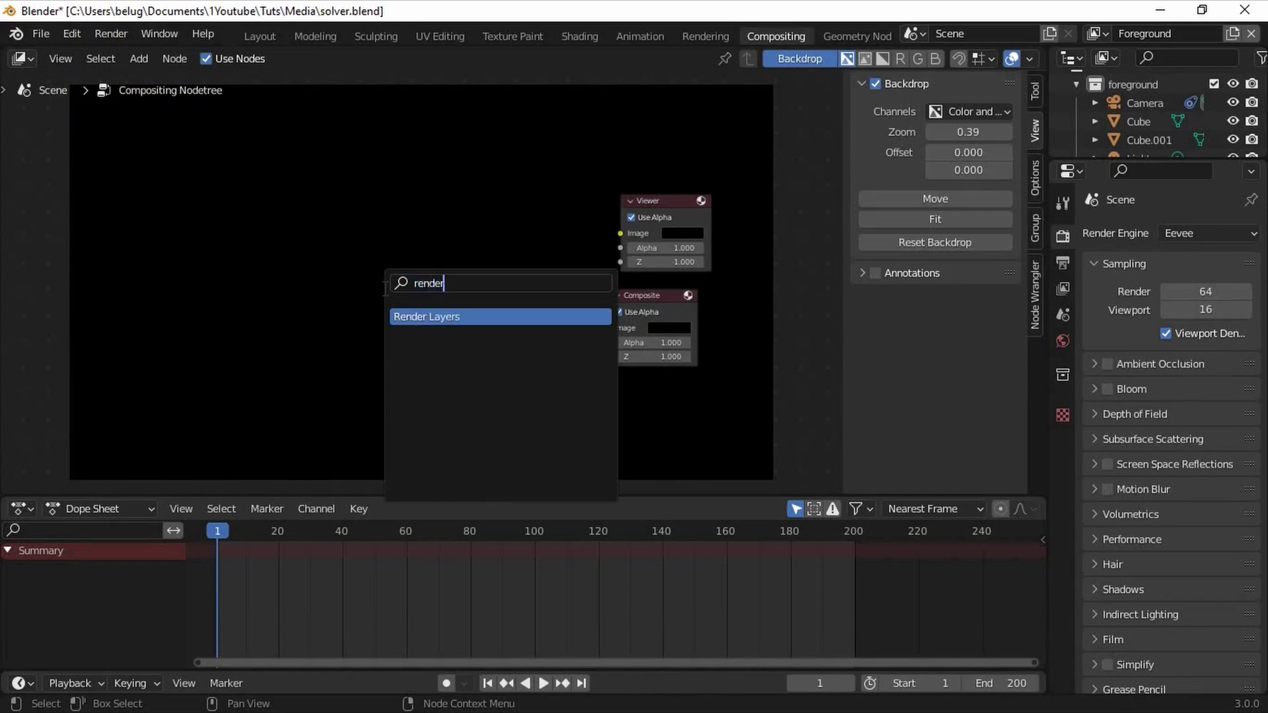
key(Return)
click(319, 211)
ctrl+shift+click(322, 212)
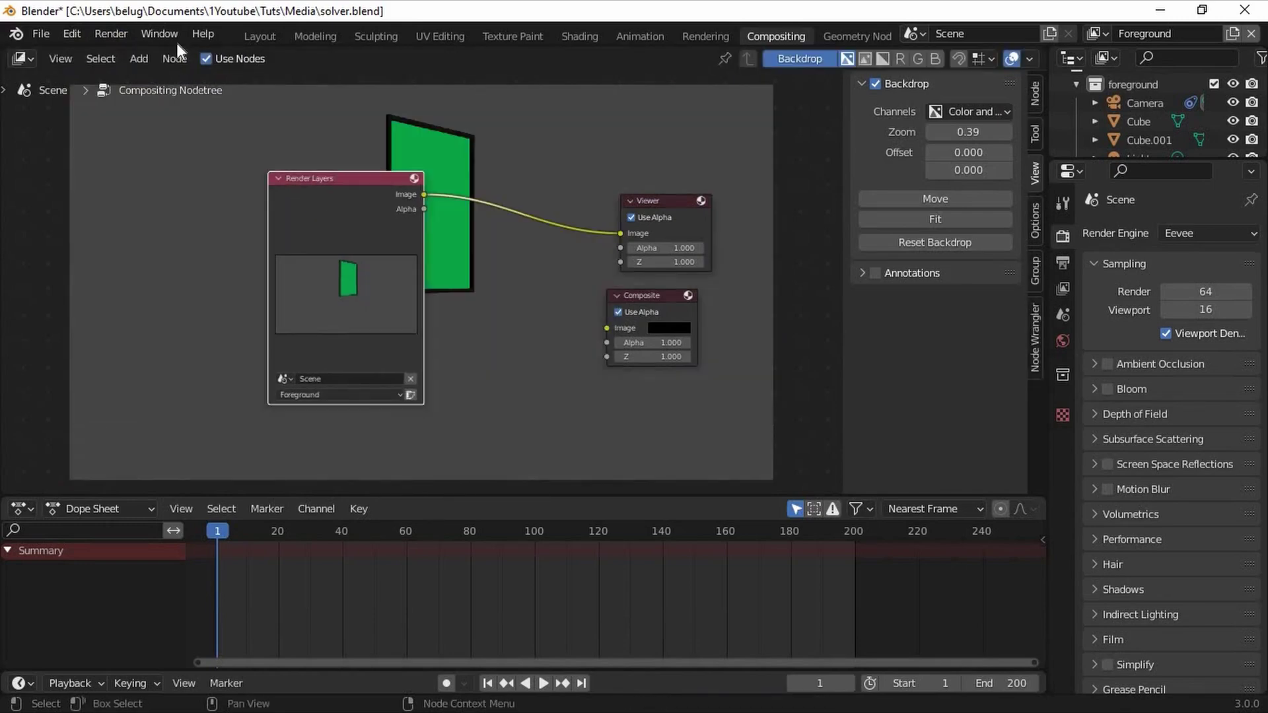
click(134, 40)
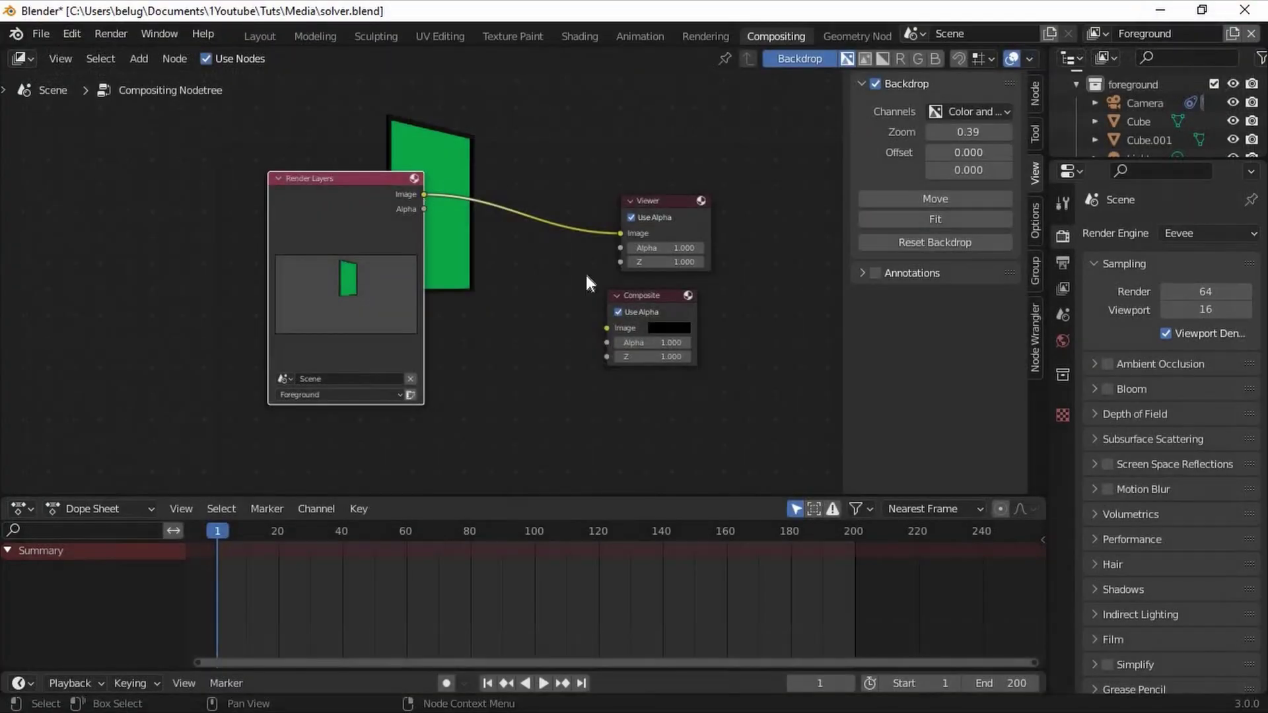
Link the Render Layers Image output to the Composite node
drag(424, 195, 606, 327)
middle_drag(398, 296, 609, 313)
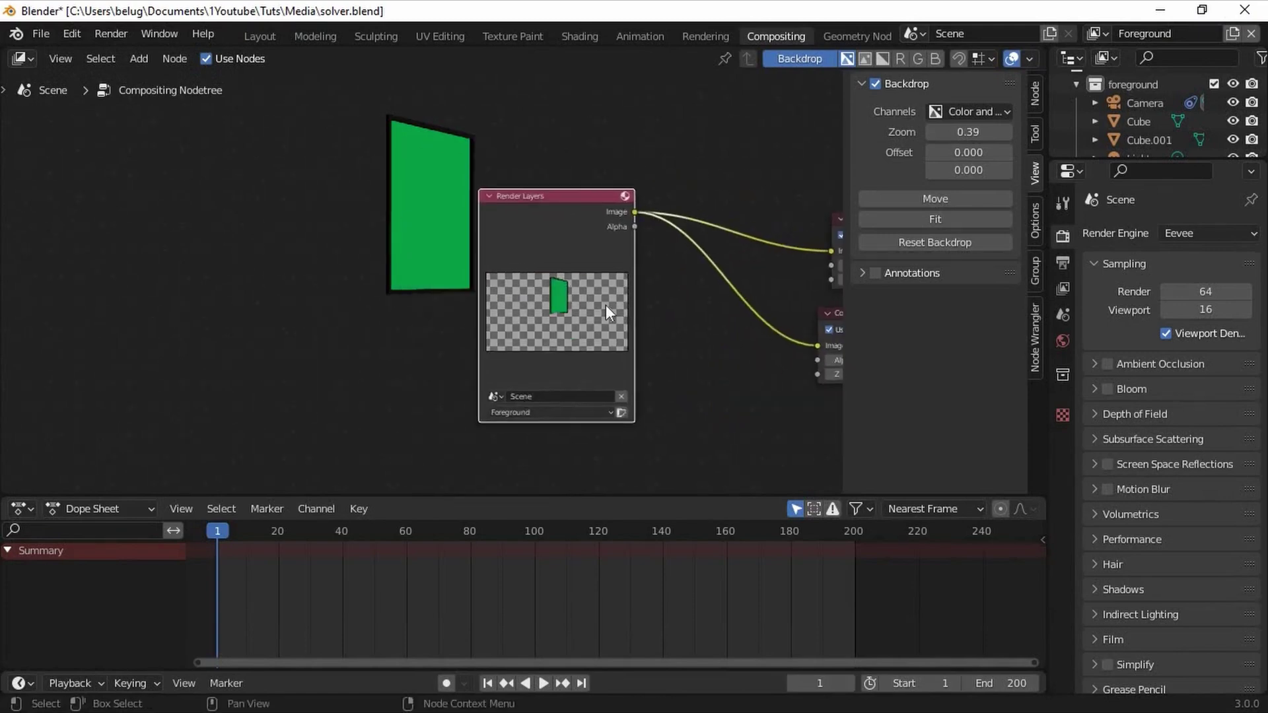
scroll(591, 343, up, 3)
middle_drag(584, 359, 270, 317)
Add a Movie Clip node below the Render Layers node
key(shift+a)
click(365, 300)
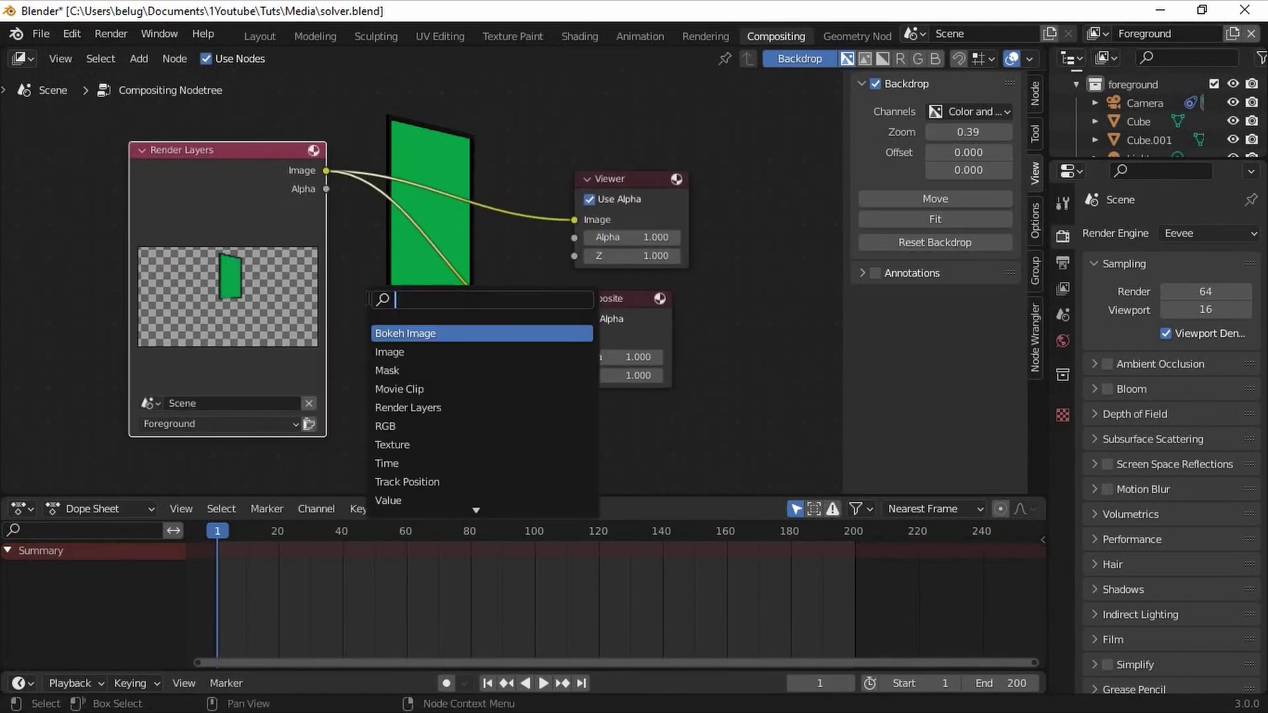
text(movie)
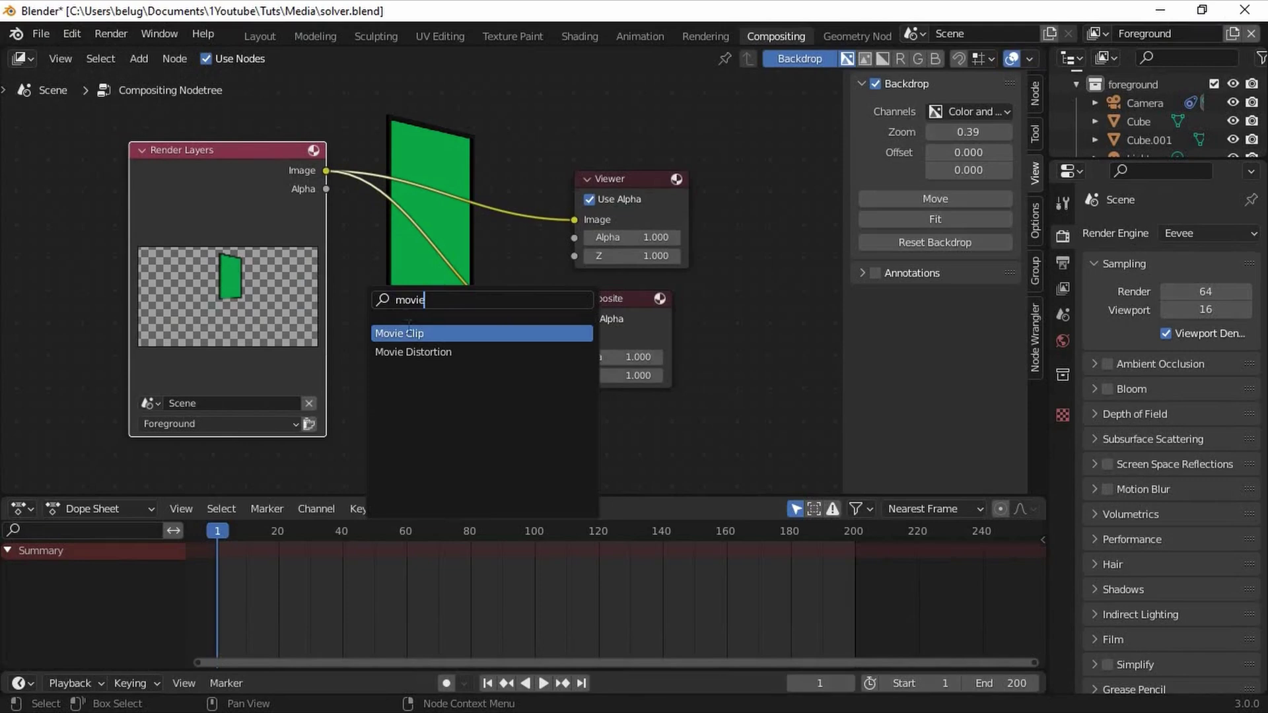
key(Return)
click(212, 486)
scroll(360, 338, up, 3)
middle_drag(343, 430, 455, 83)
Load the Output1 image sequence starting at 0001.png into the Movie Clip node
click(331, 457)
click(320, 456)
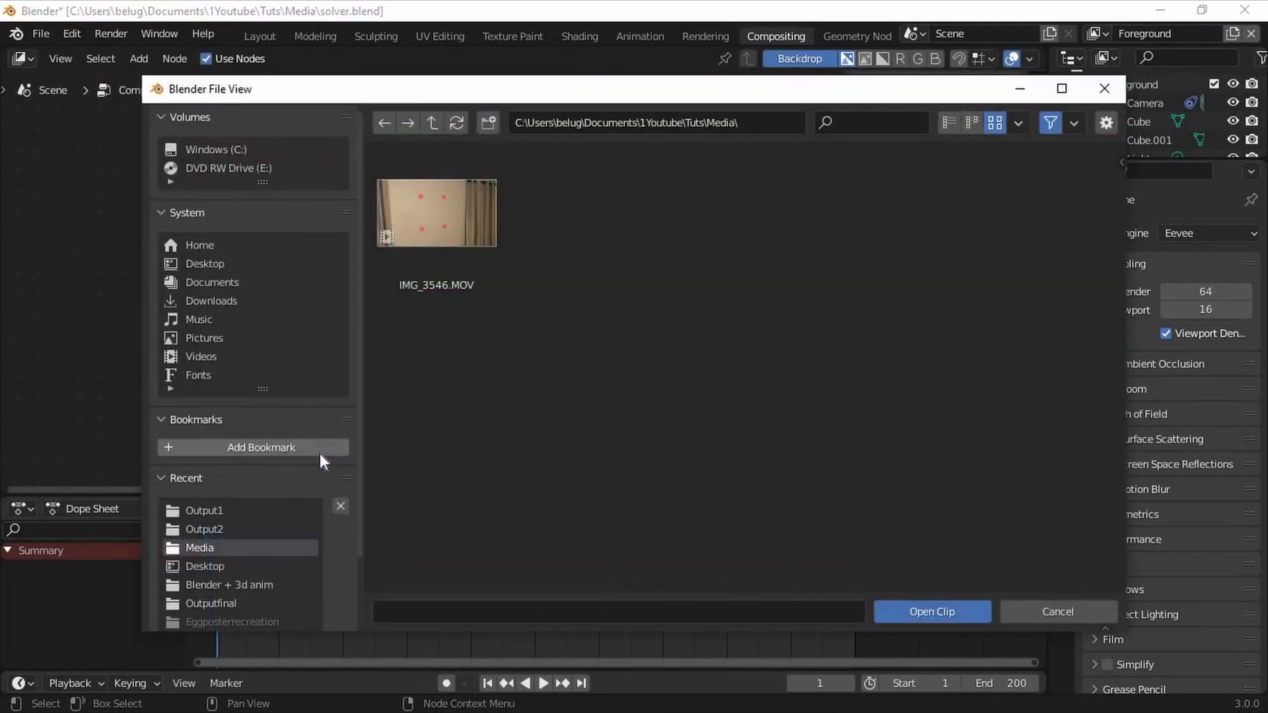
click(198, 510)
scroll(1096, 581, down, 3)
scroll(1096, 581, down, 4)
click(1001, 507)
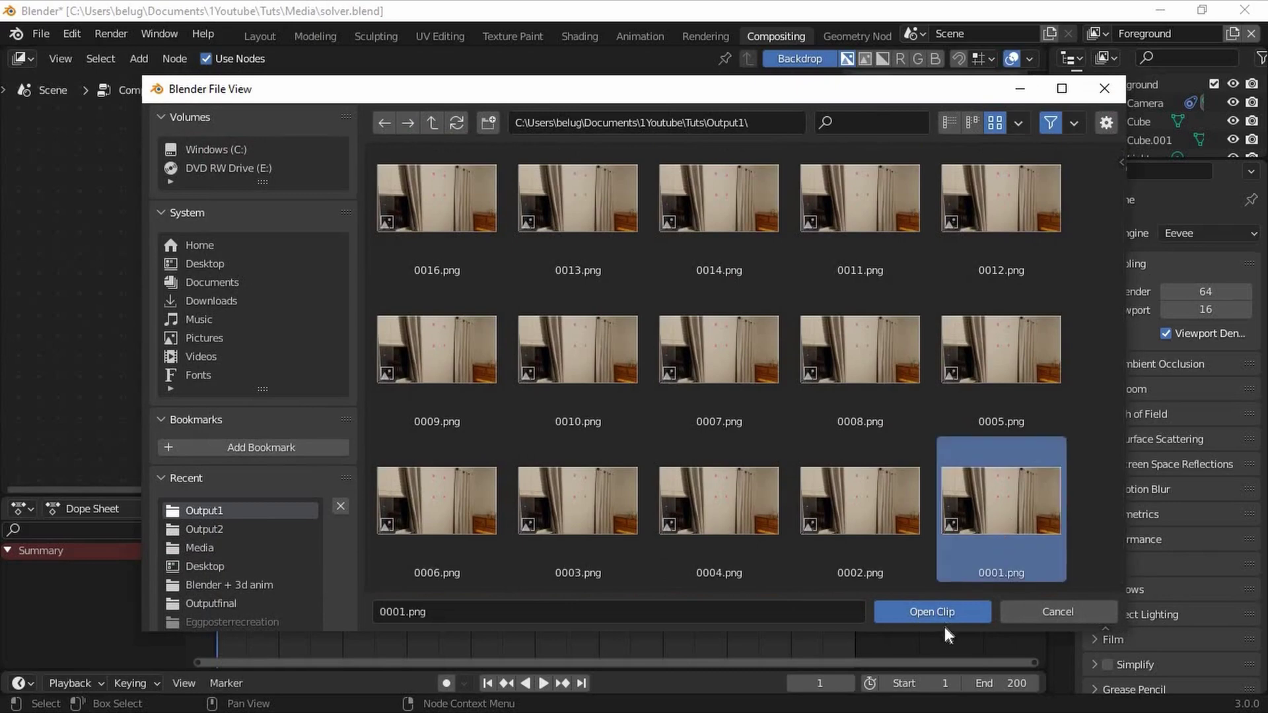
click(945, 612)
middle_drag(577, 329, 591, 490)
key(shift+a)
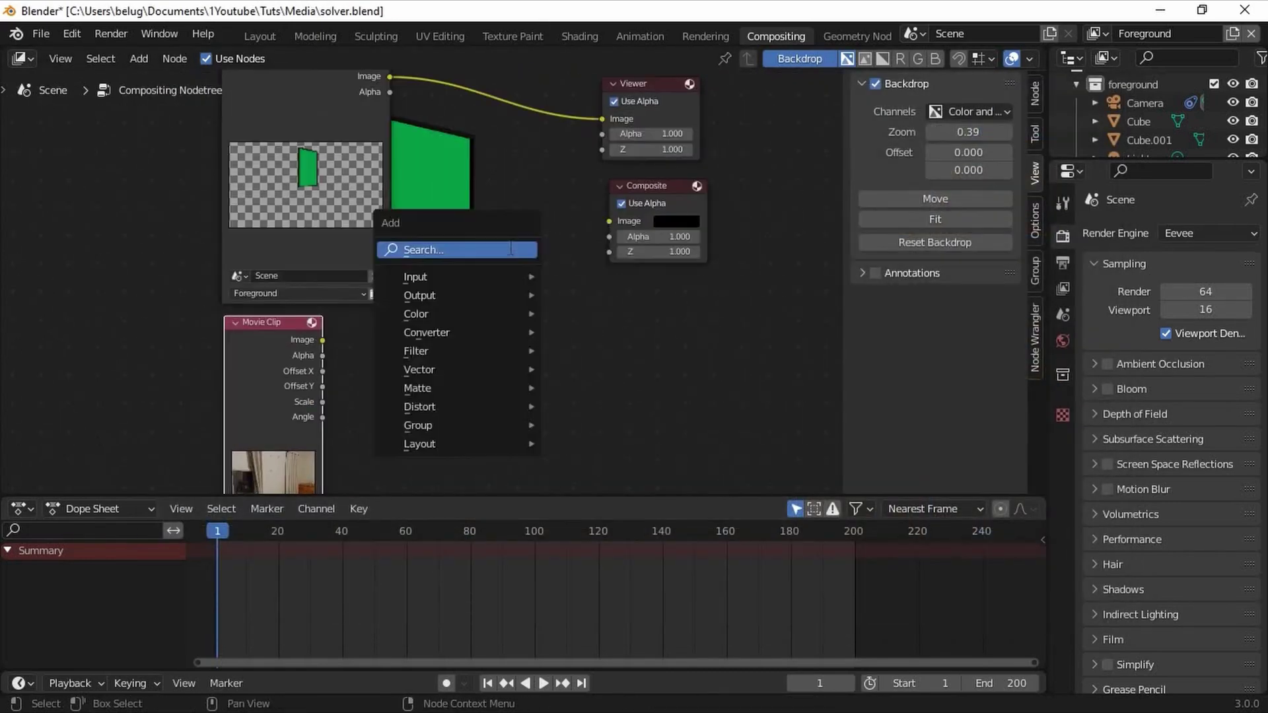
click(510, 248)
text(mi)
key(Return)
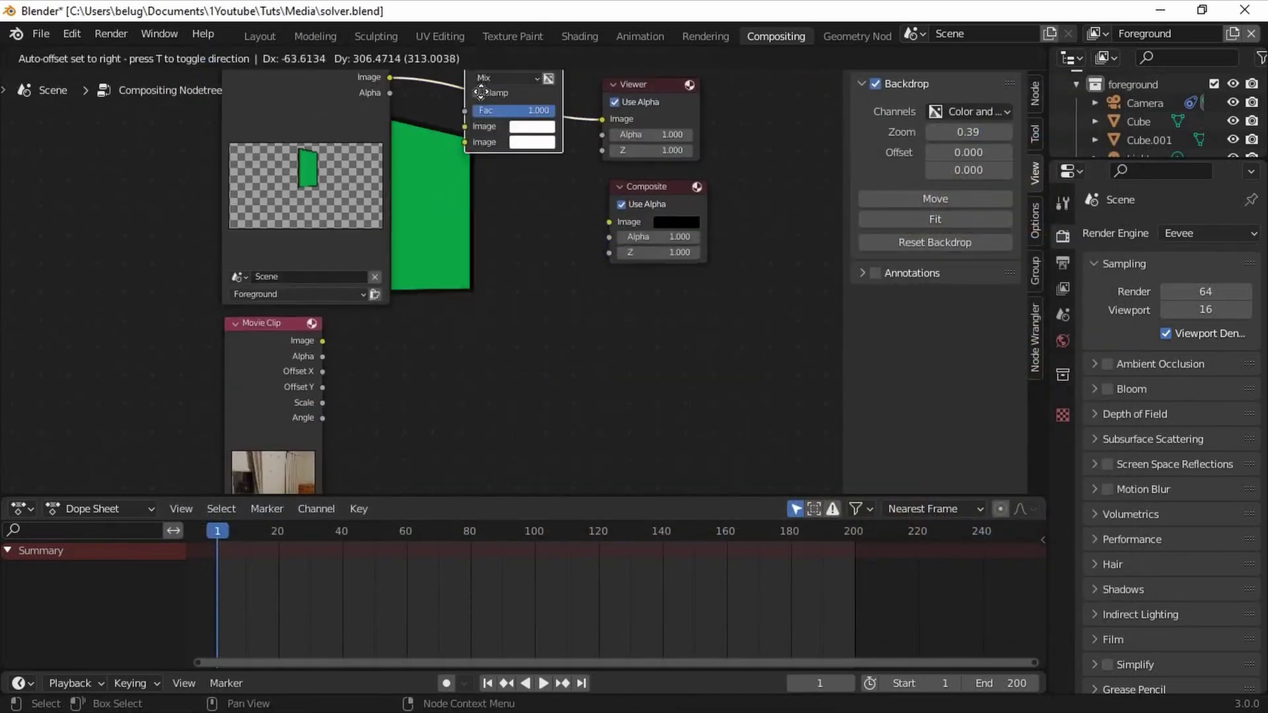
click(491, 222)
scroll(492, 222, up, 2)
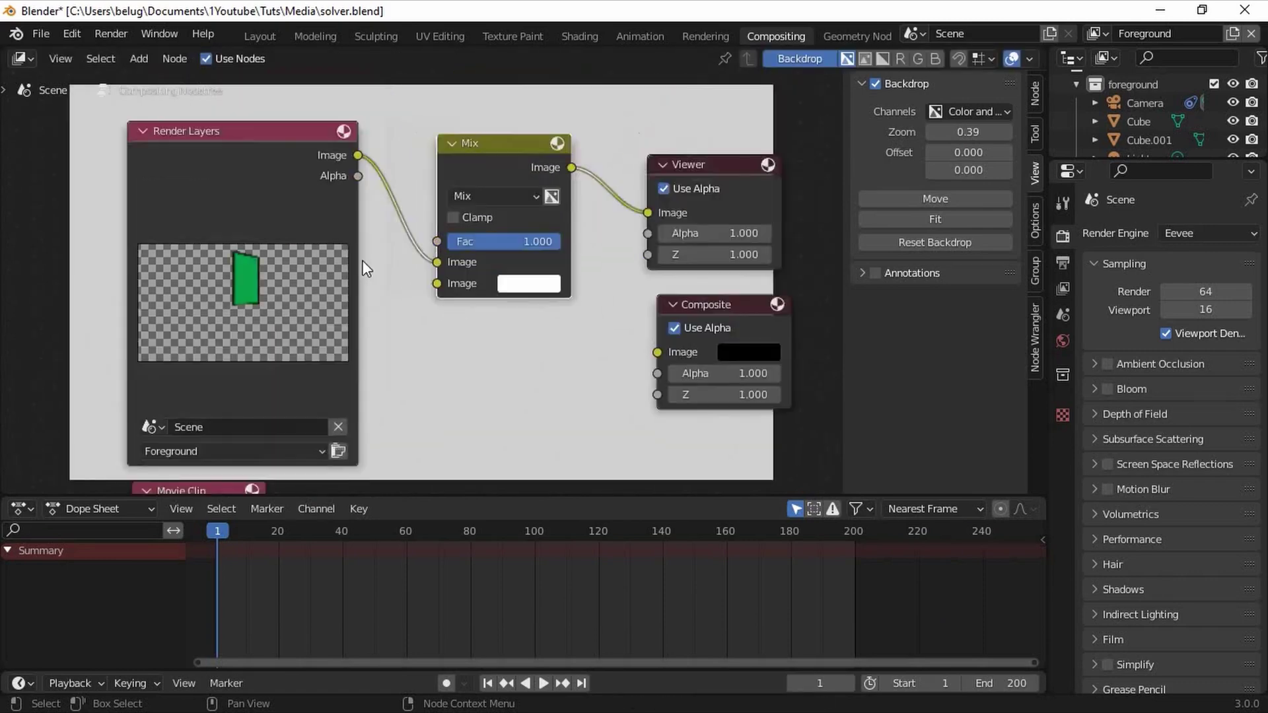
drag(357, 217, 431, 313)
scroll(440, 288, down, 1)
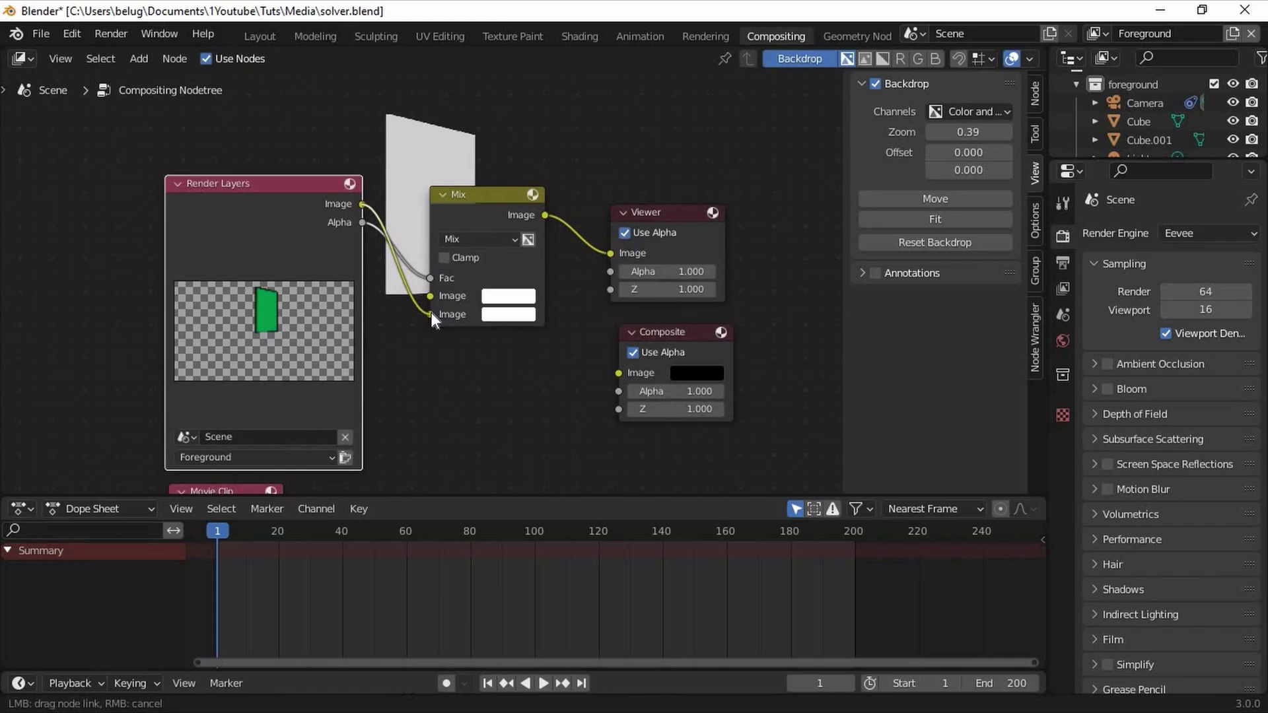
middle_drag(396, 423, 416, 356)
drag(303, 446, 451, 230)
middle_drag(491, 264, 394, 482)
scroll(390, 456, down, 3)
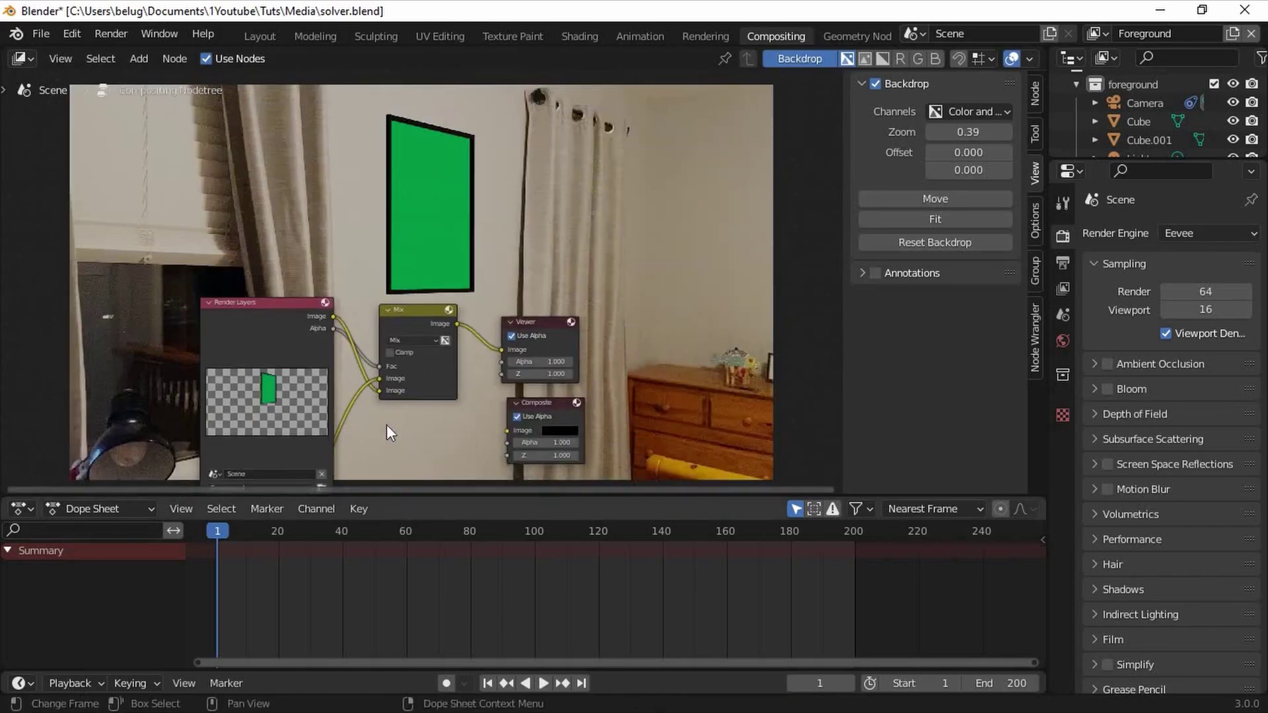
middle_drag(387, 425, 646, 346)
scroll(429, 236, down, 2)
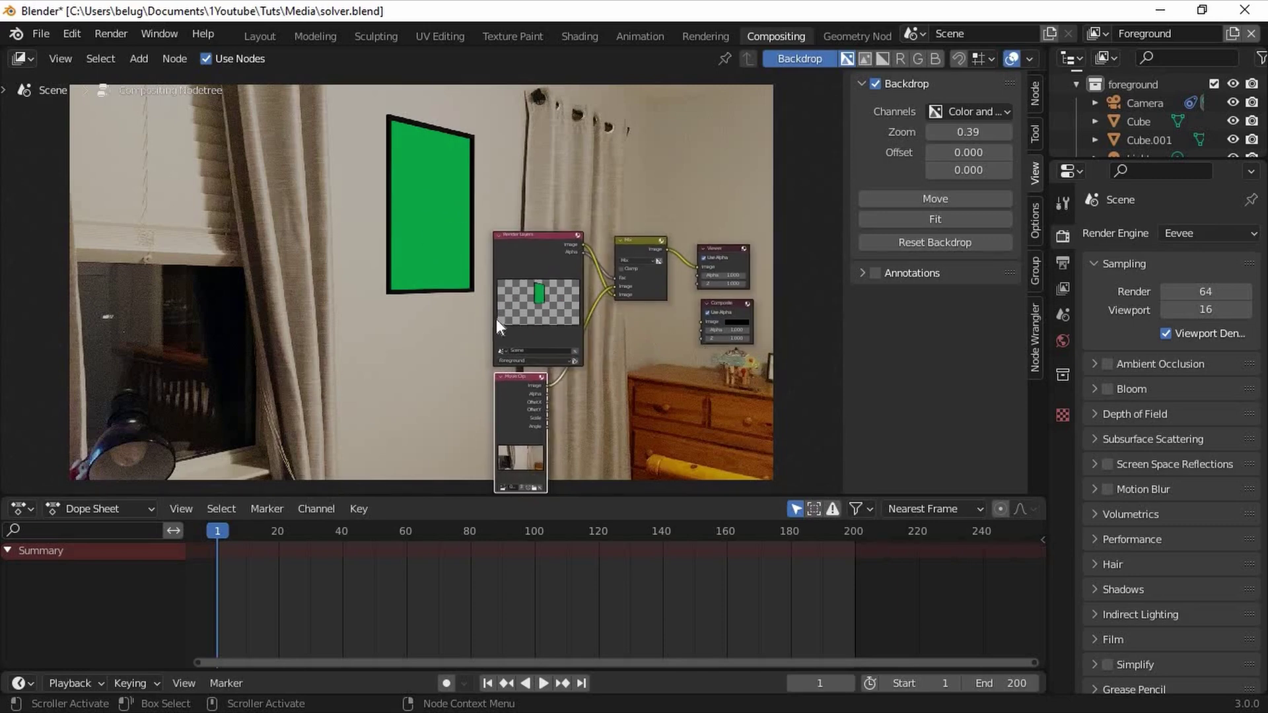
scroll(720, 363, up, 1)
middle_drag(720, 363, 569, 385)
scroll(482, 310, up, 3)
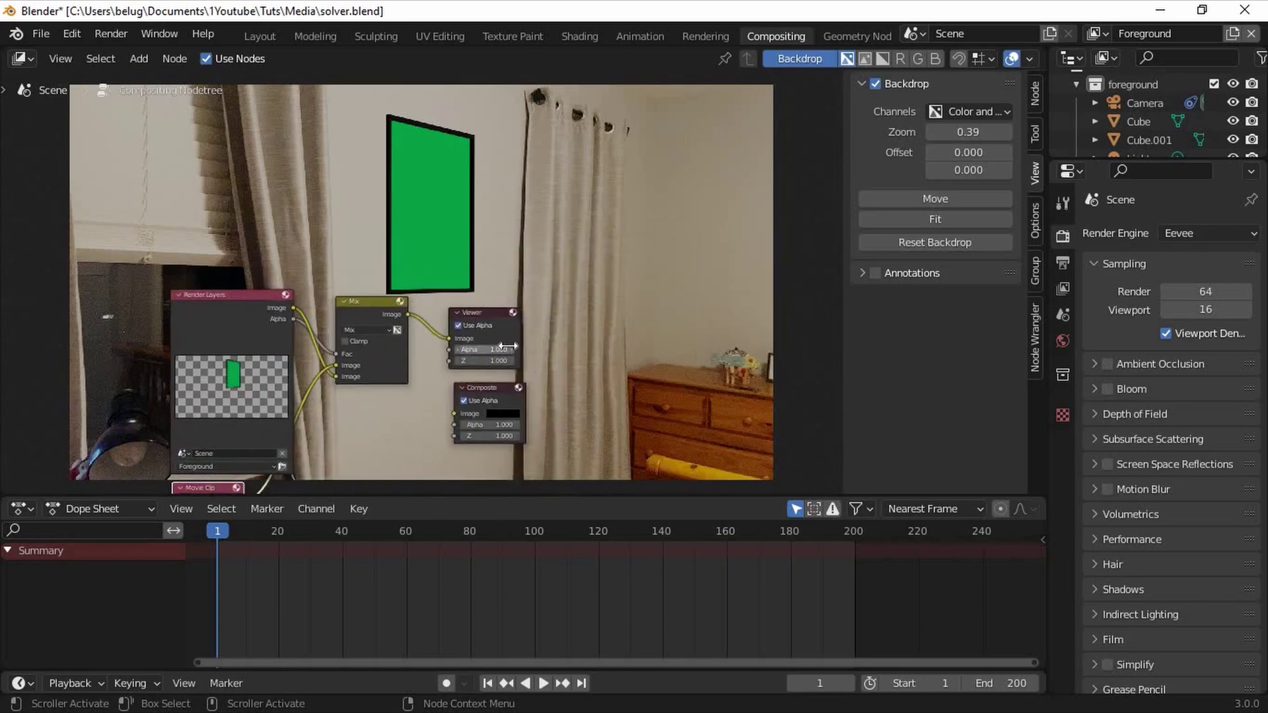
Insert a Keying node on the Mix–Viewer link and sample the green screen as its Key Color
key(shift+a)
click(482, 343)
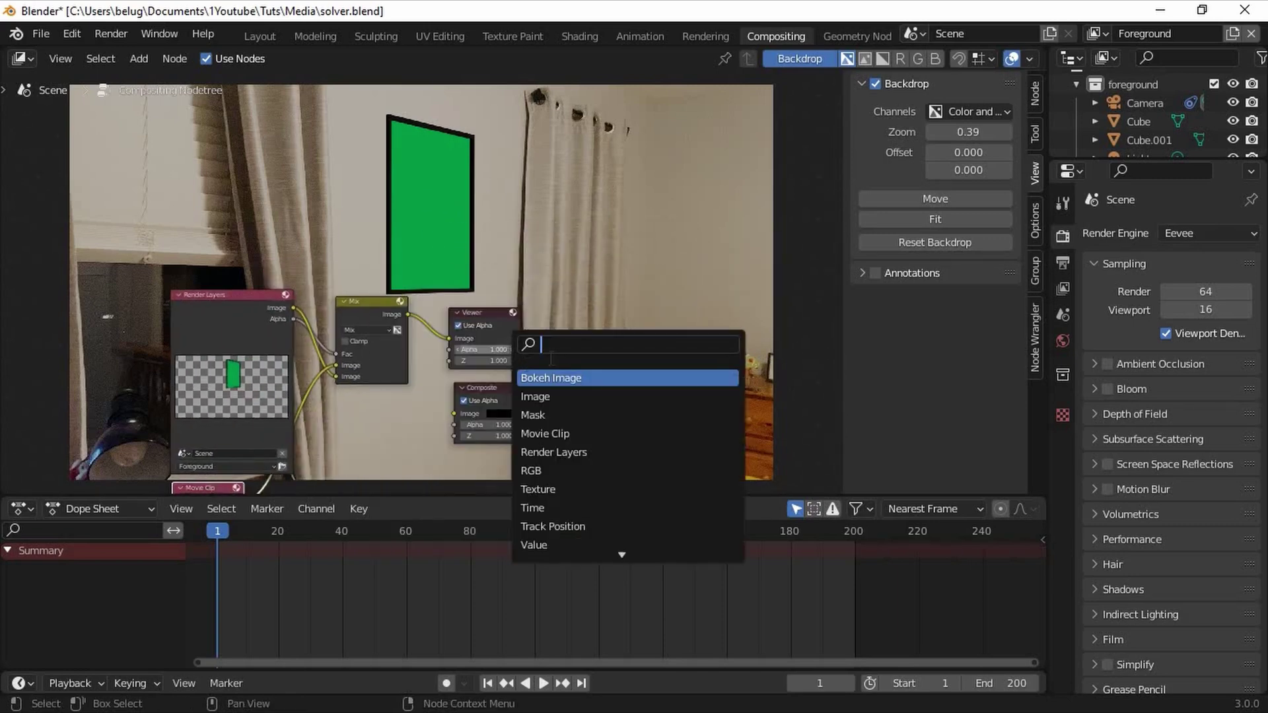
text(keyi)
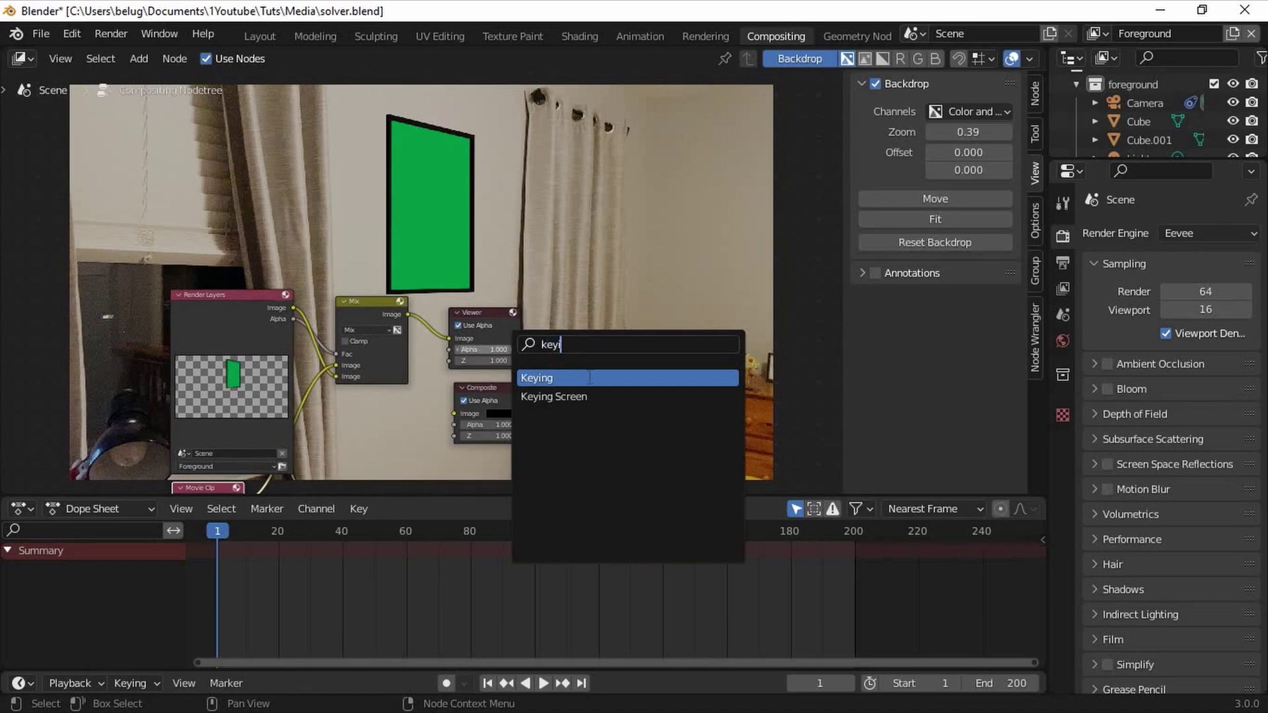
click(550, 377)
click(467, 342)
scroll(535, 463, up, 3)
middle_drag(535, 462, 549, 295)
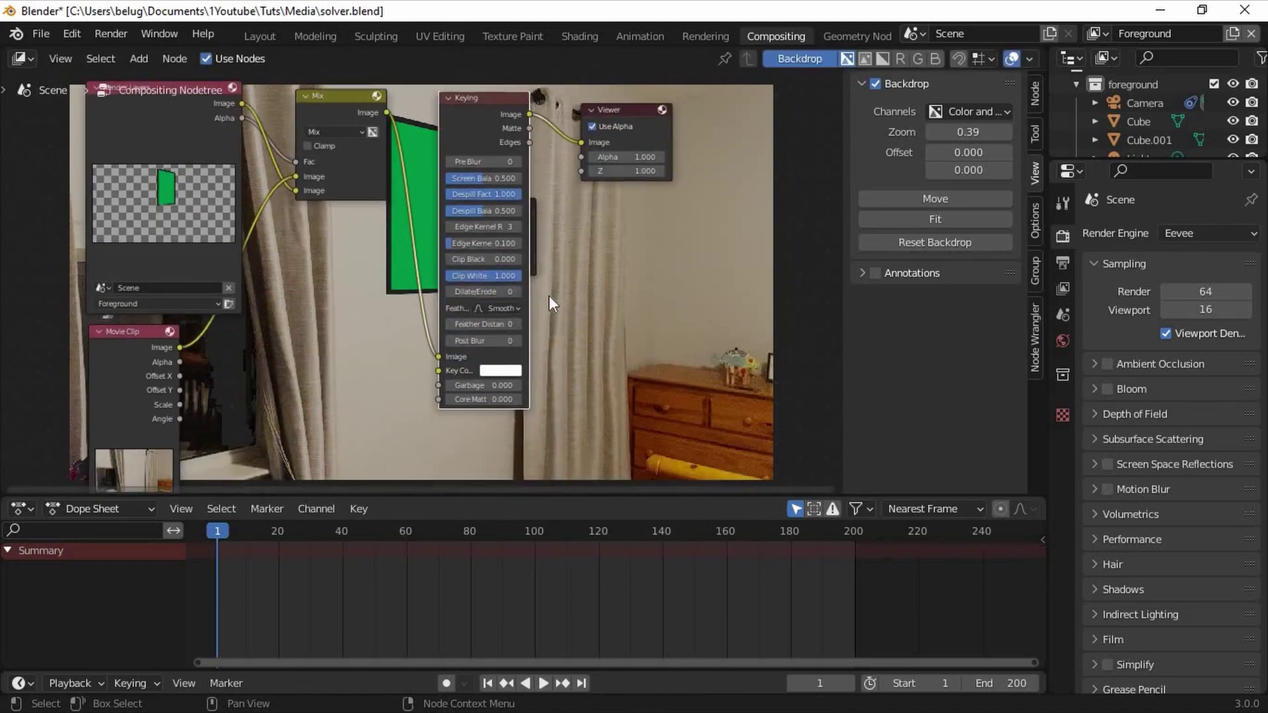
click(517, 368)
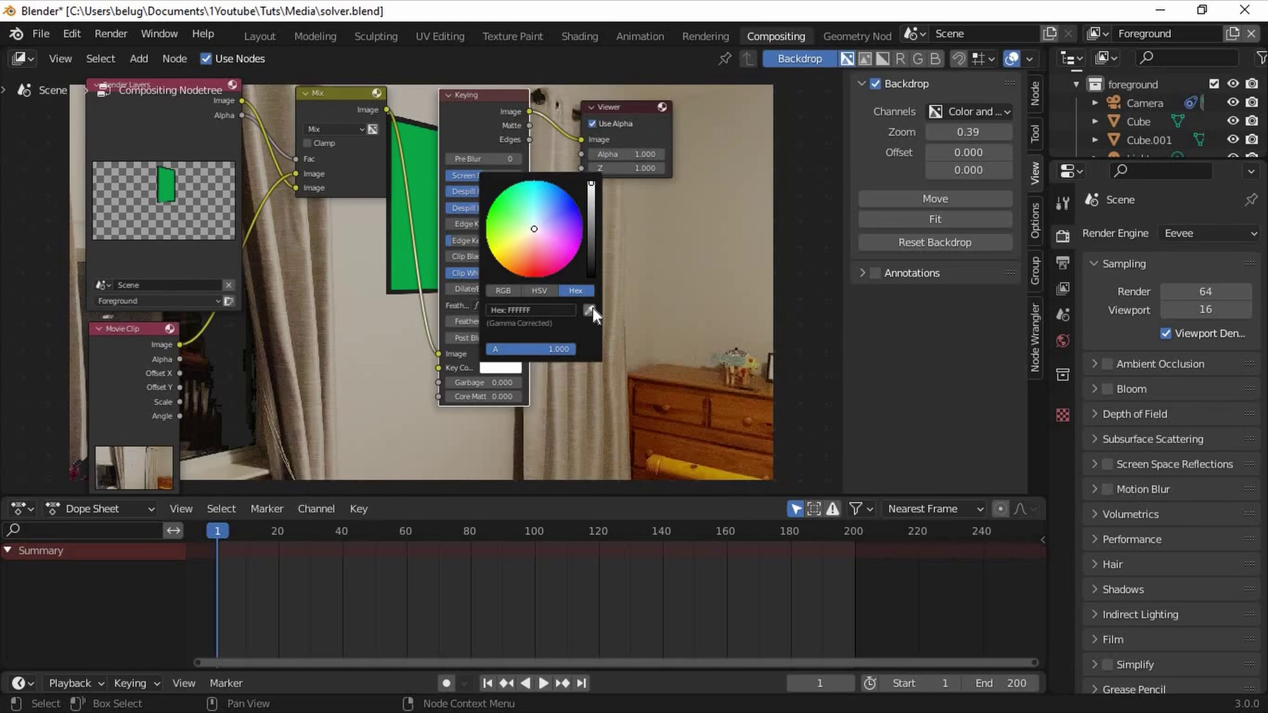
click(588, 309)
click(411, 191)
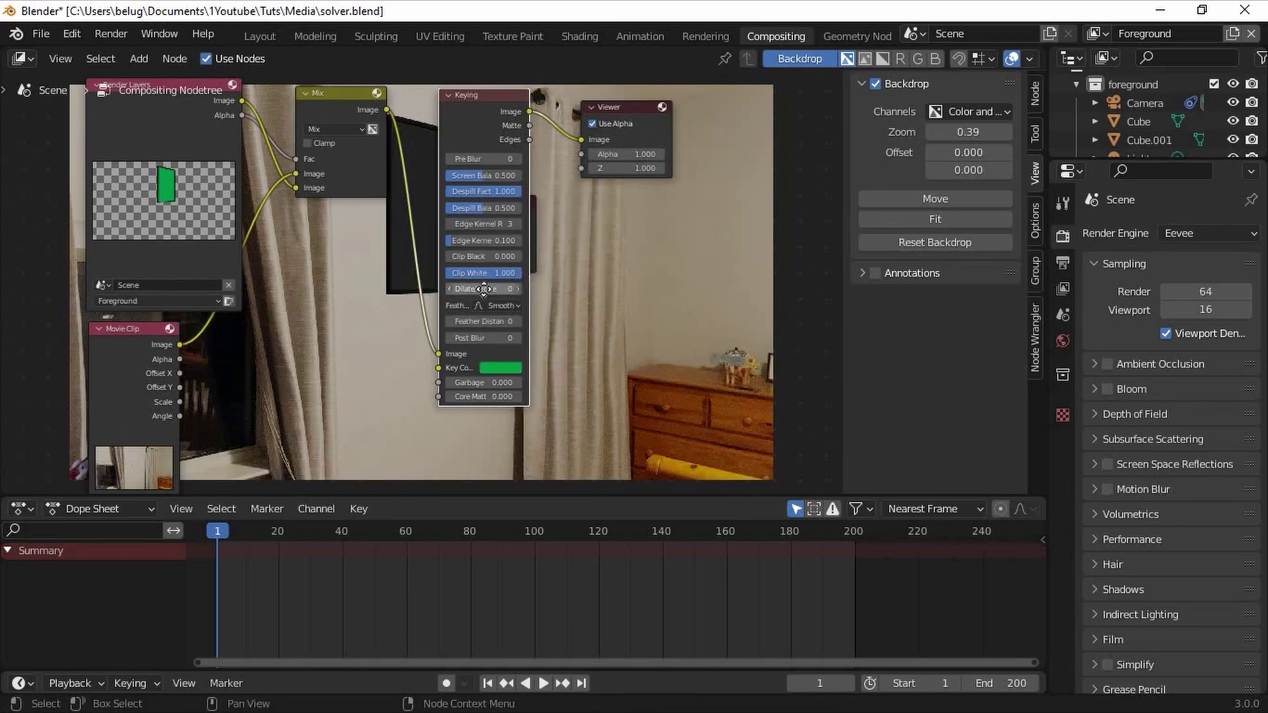
Link the Keying Image output to Composite, enable Use Alpha, and save
middle_drag(491, 273, 279, 446)
scroll(309, 267, down, 4)
drag(313, 282, 388, 374)
click(395, 361)
scroll(534, 415, down, 5)
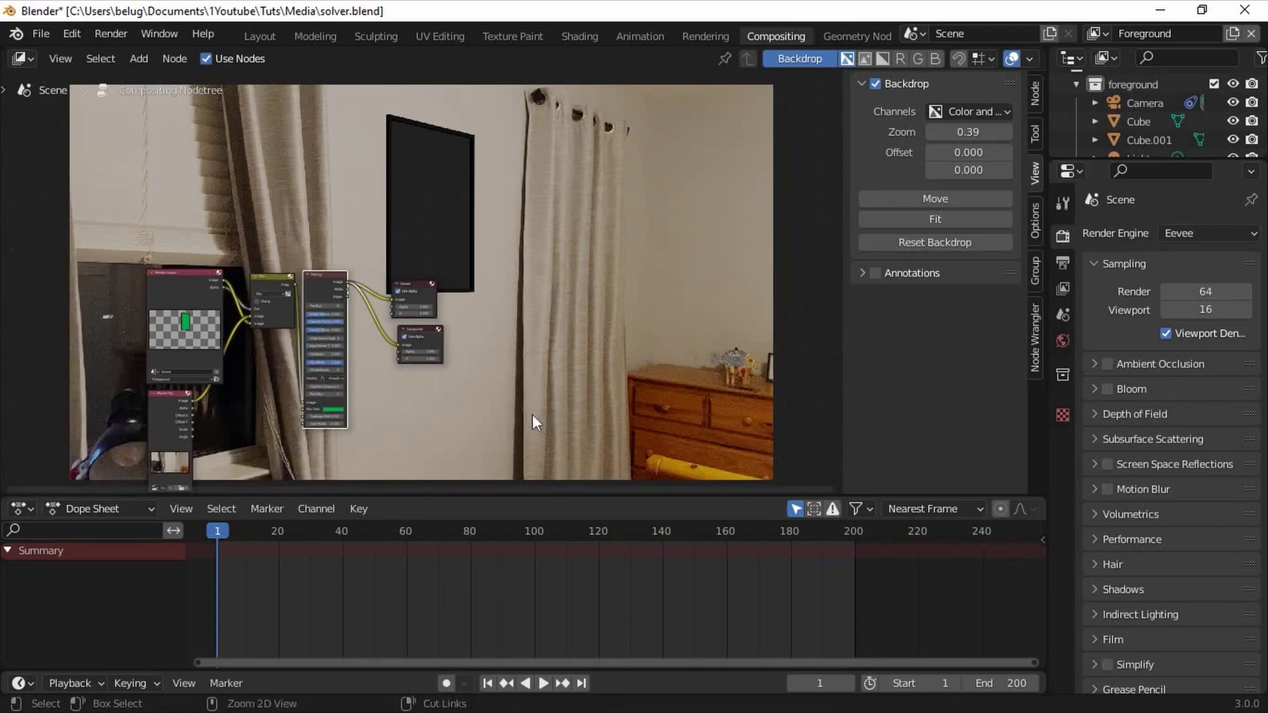
key(ctrl+s)
scroll(427, 402, down, 3)
middle_drag(431, 412, 628, 461)
middle_drag(575, 372, 579, 363)
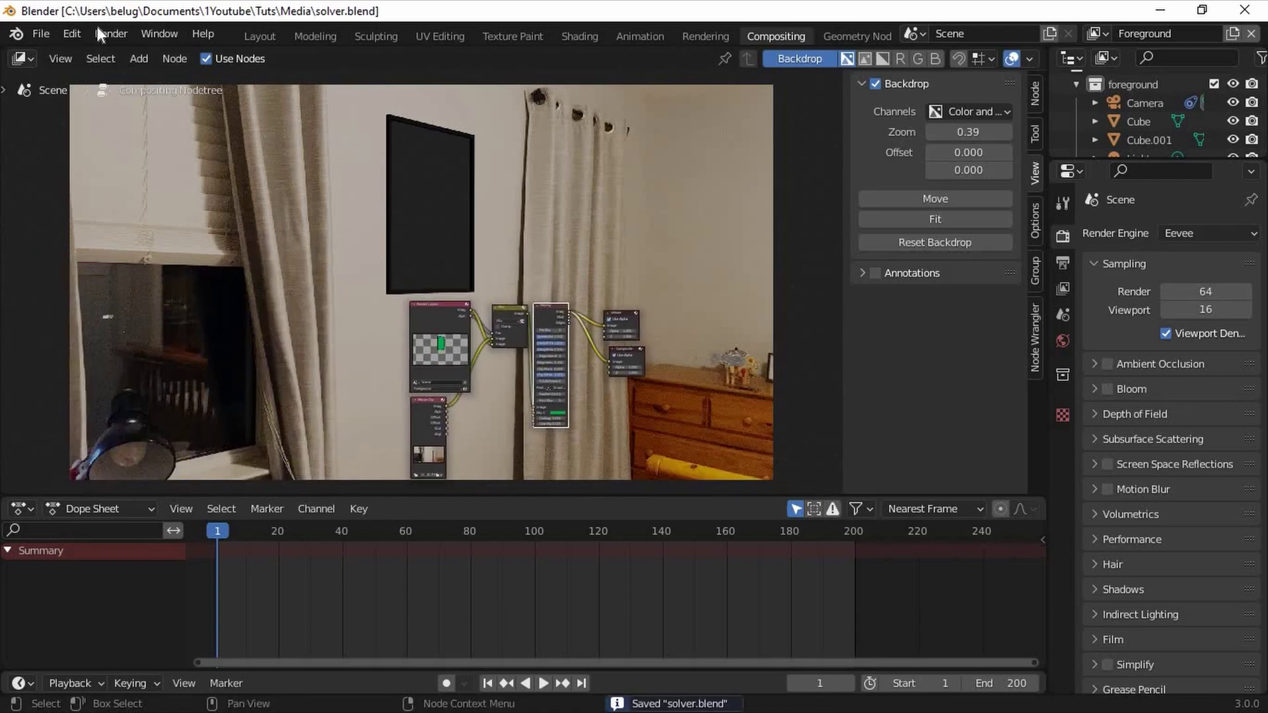
scroll(416, 292, up, 1)
Render the animation through frame 200, then close the render result window
click(109, 34)
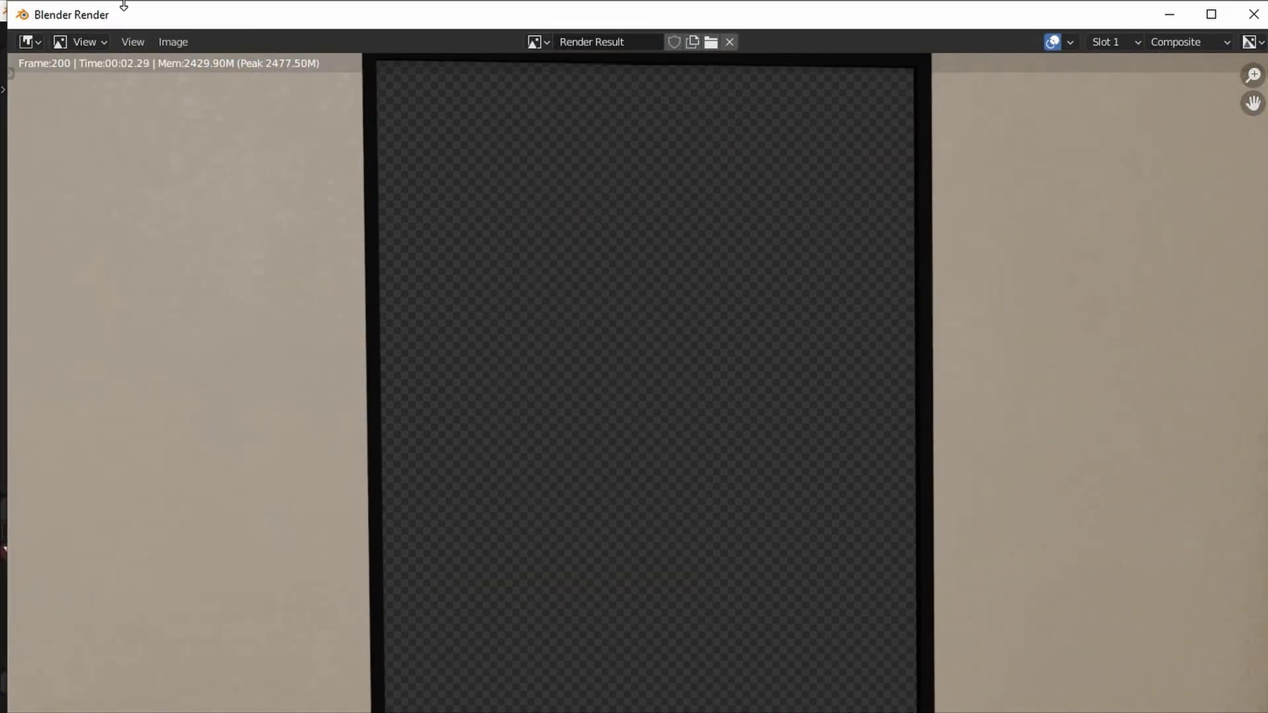
click(1253, 14)
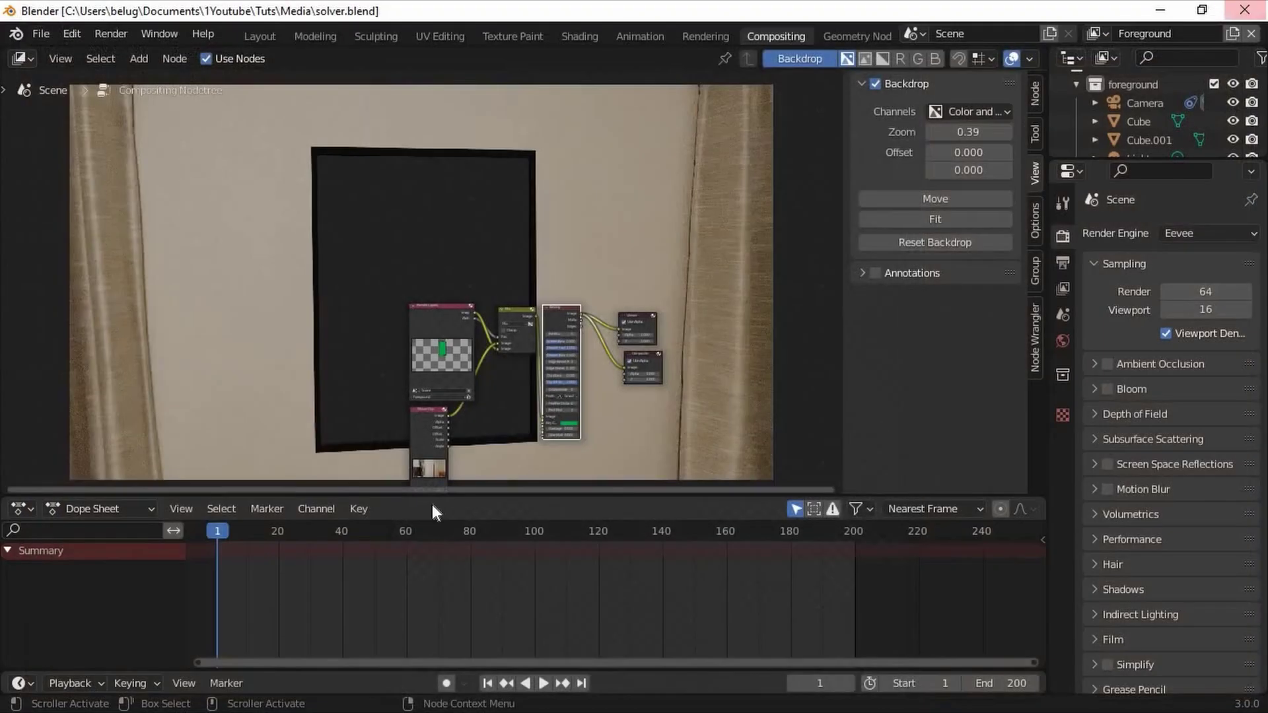
In Layout, move the green plane and black frame into a new collection named Hidden
click(258, 36)
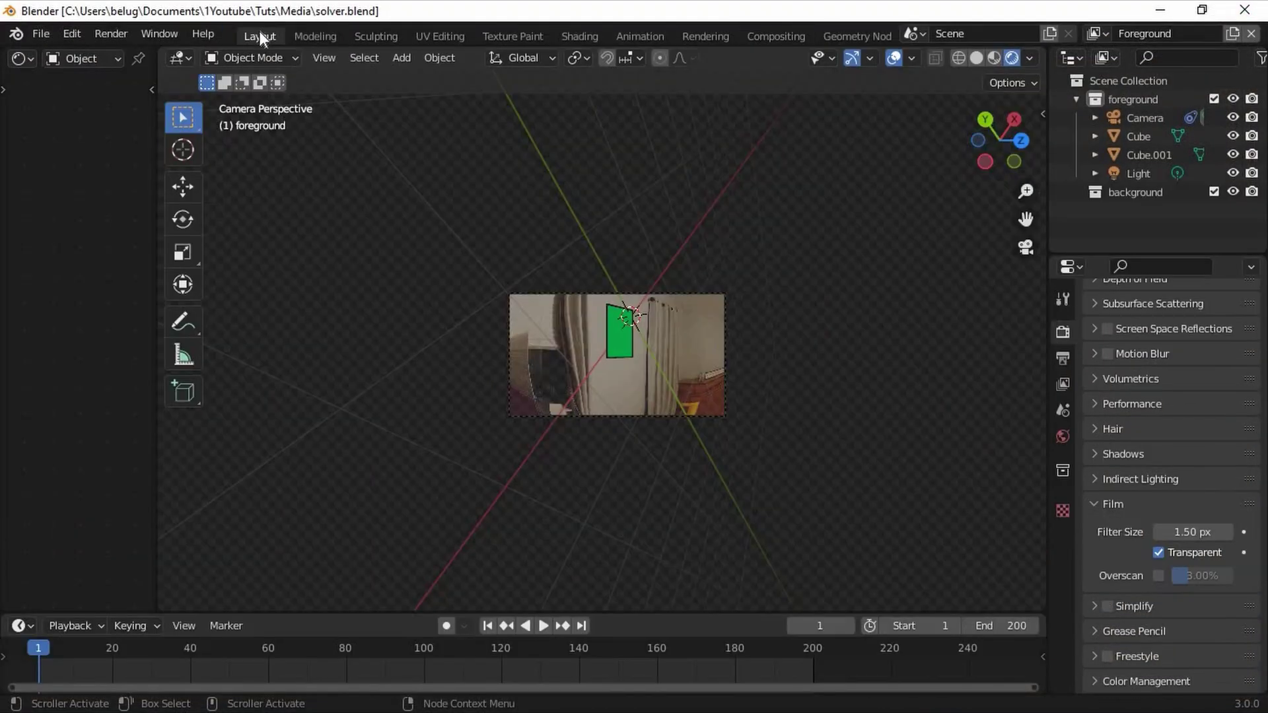
scroll(682, 410, up, 6)
click(671, 266)
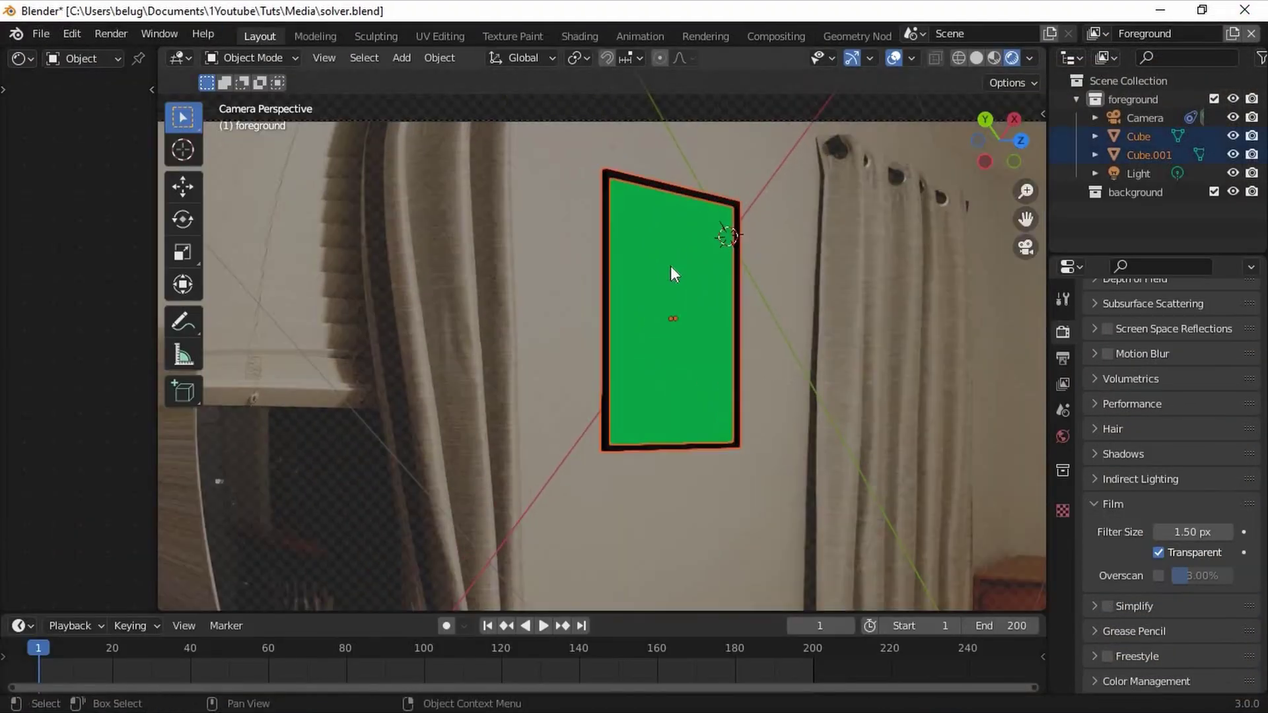
shift+click(618, 207)
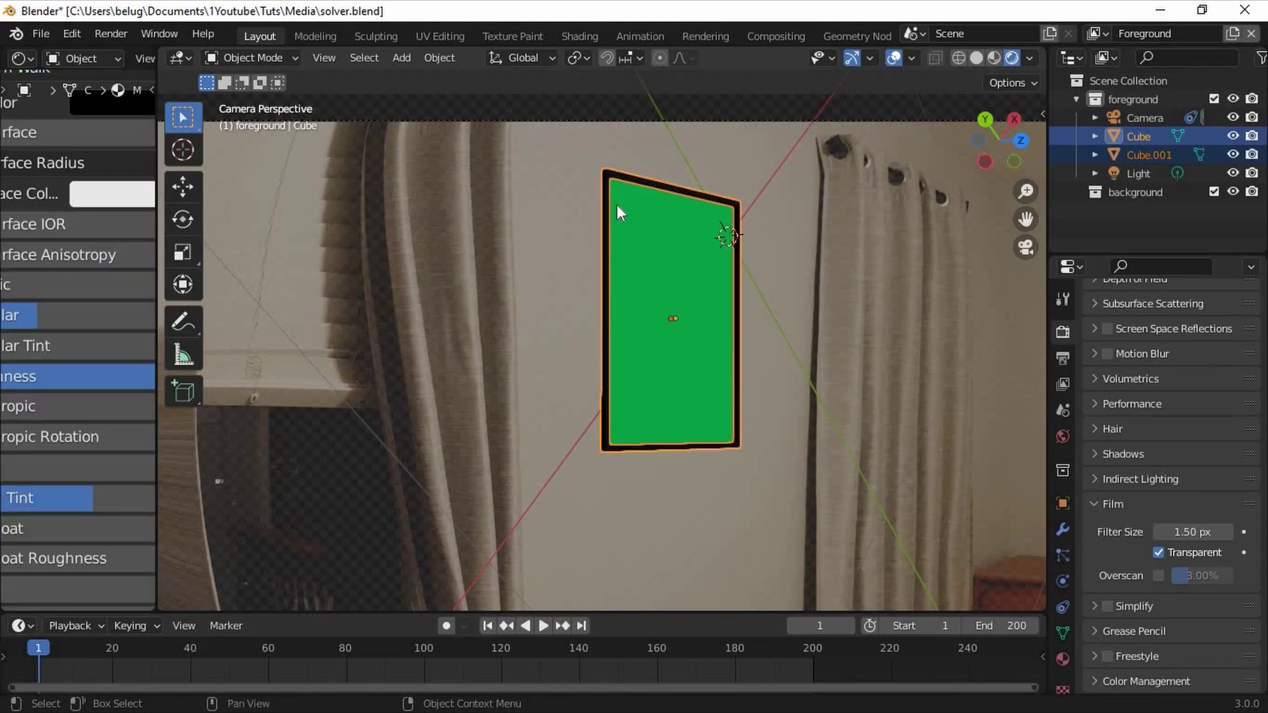
key(m)
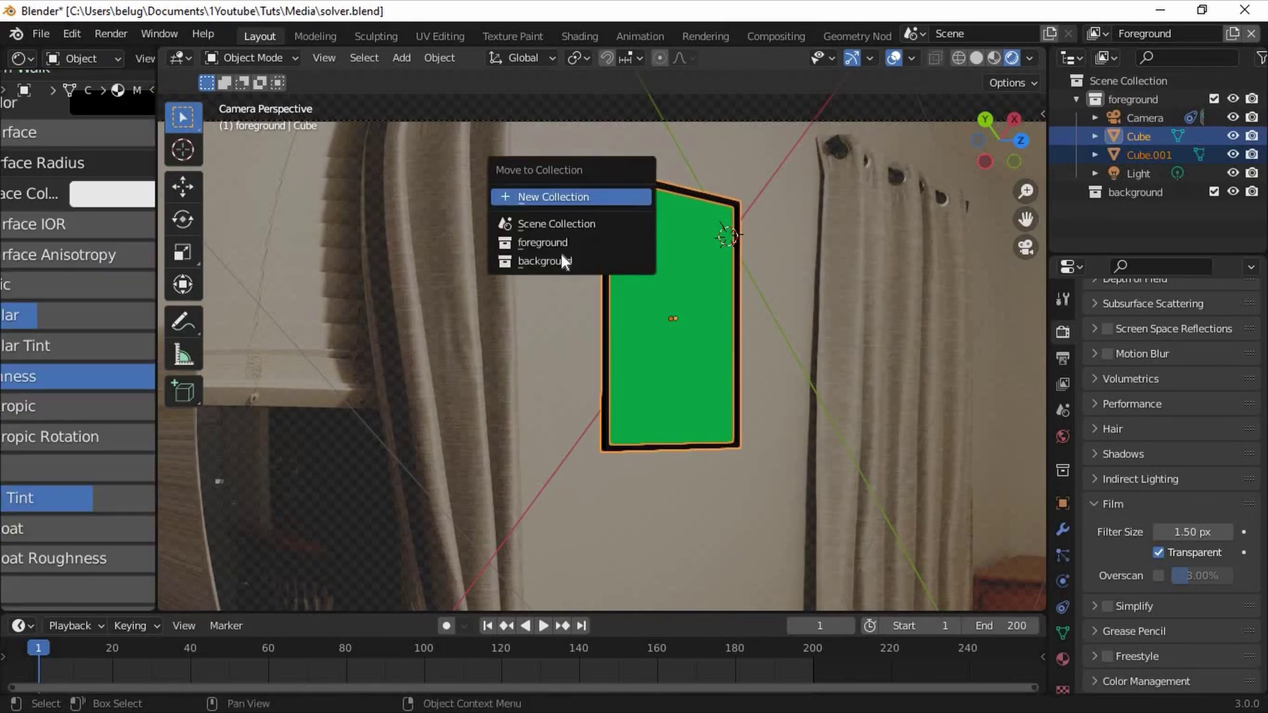
click(580, 192)
text(Hidden)
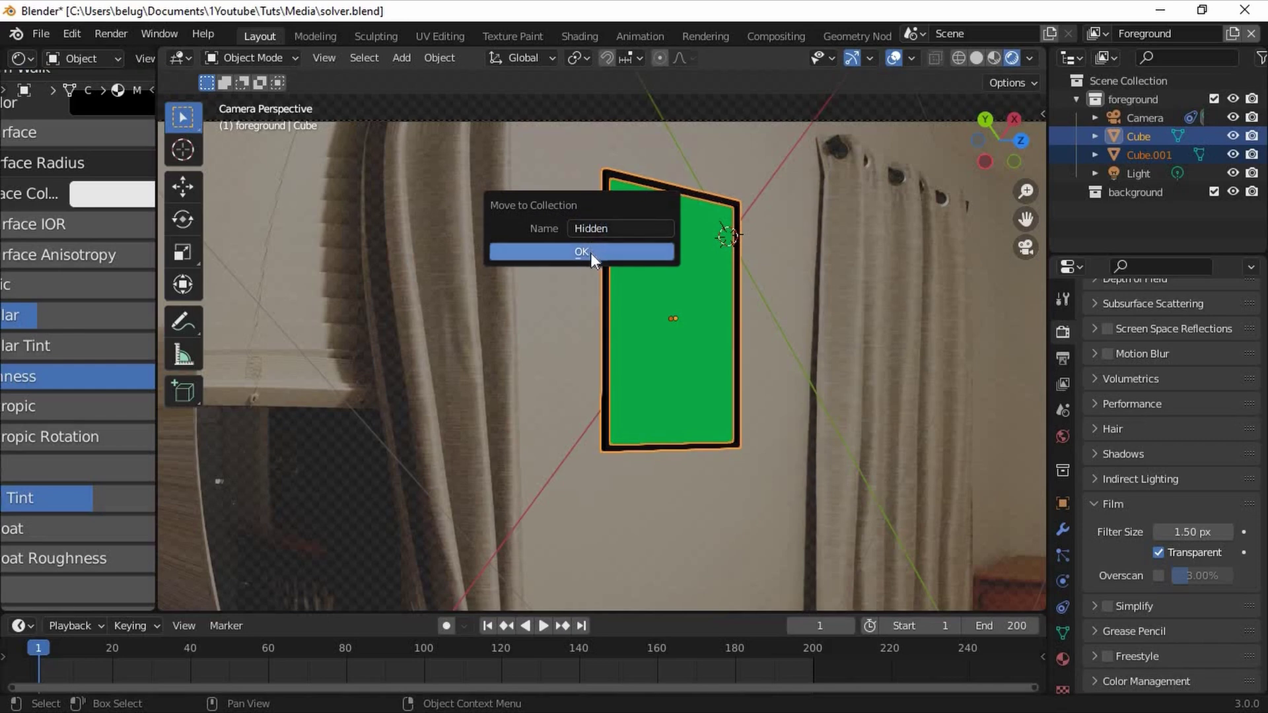
click(590, 252)
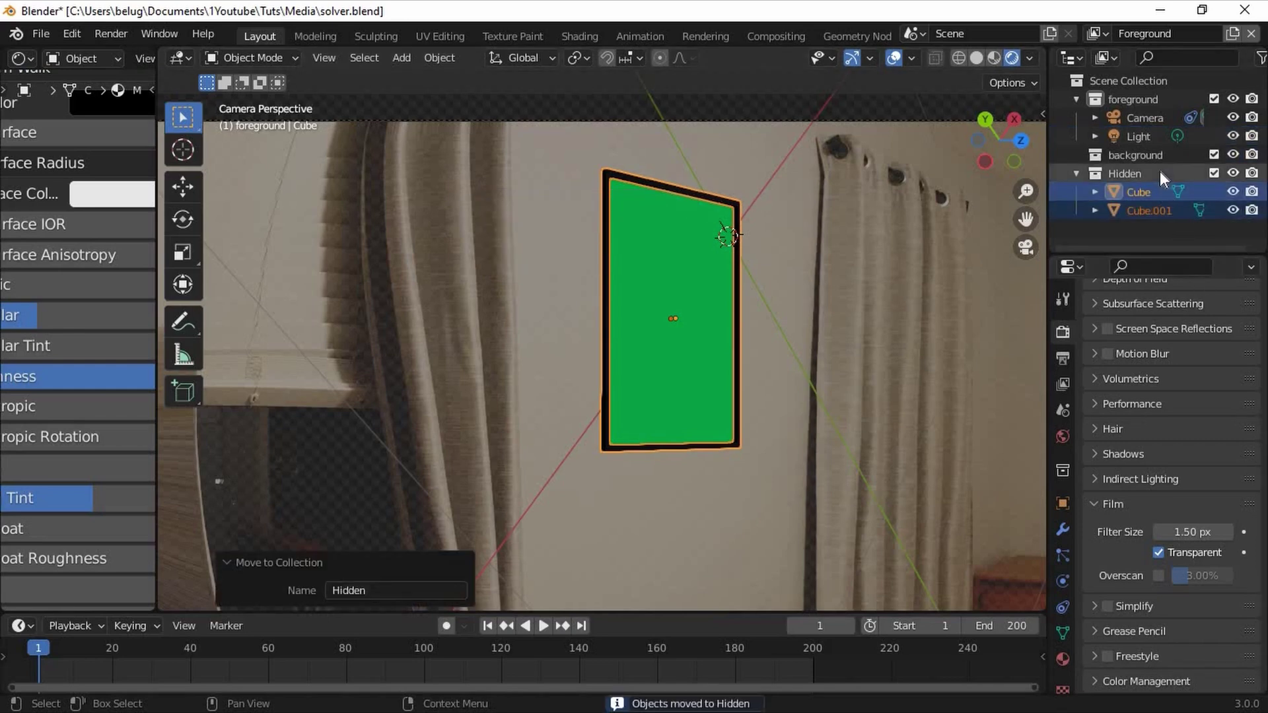
Hide the green plane Cube.001 and switch to top view
click(683, 259)
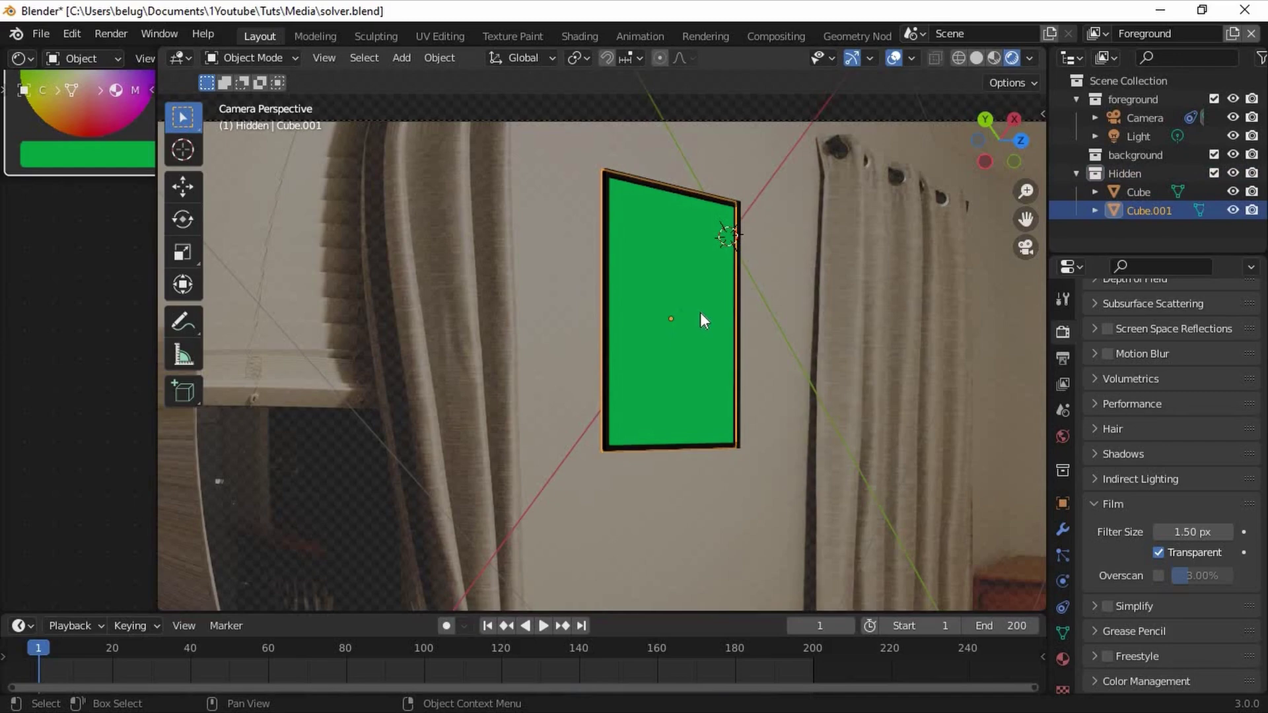
key(h)
scroll(709, 315, up, 5)
scroll(679, 405, down, 6)
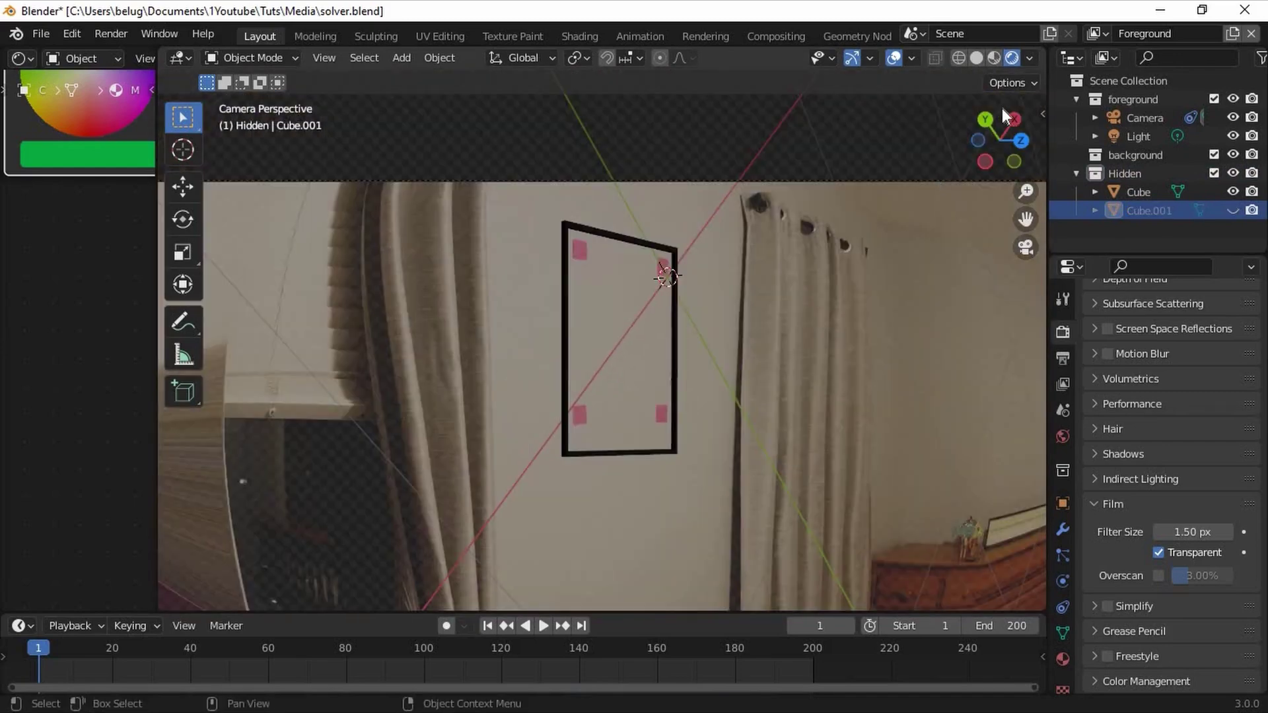
click(1021, 140)
scroll(696, 297, up, 3)
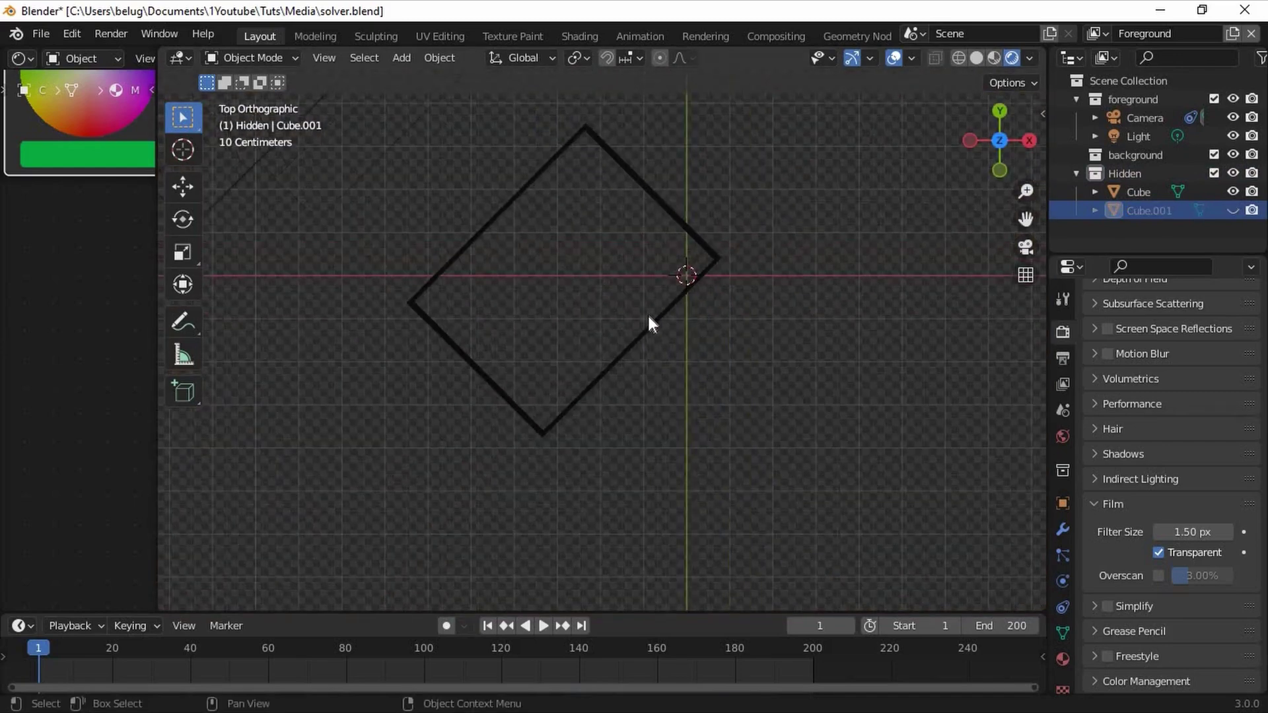
key(shift+a)
Add a Suzanne monkey head, rotated 90° on X, turned on Z, and shrunk
mouse_move(646, 311)
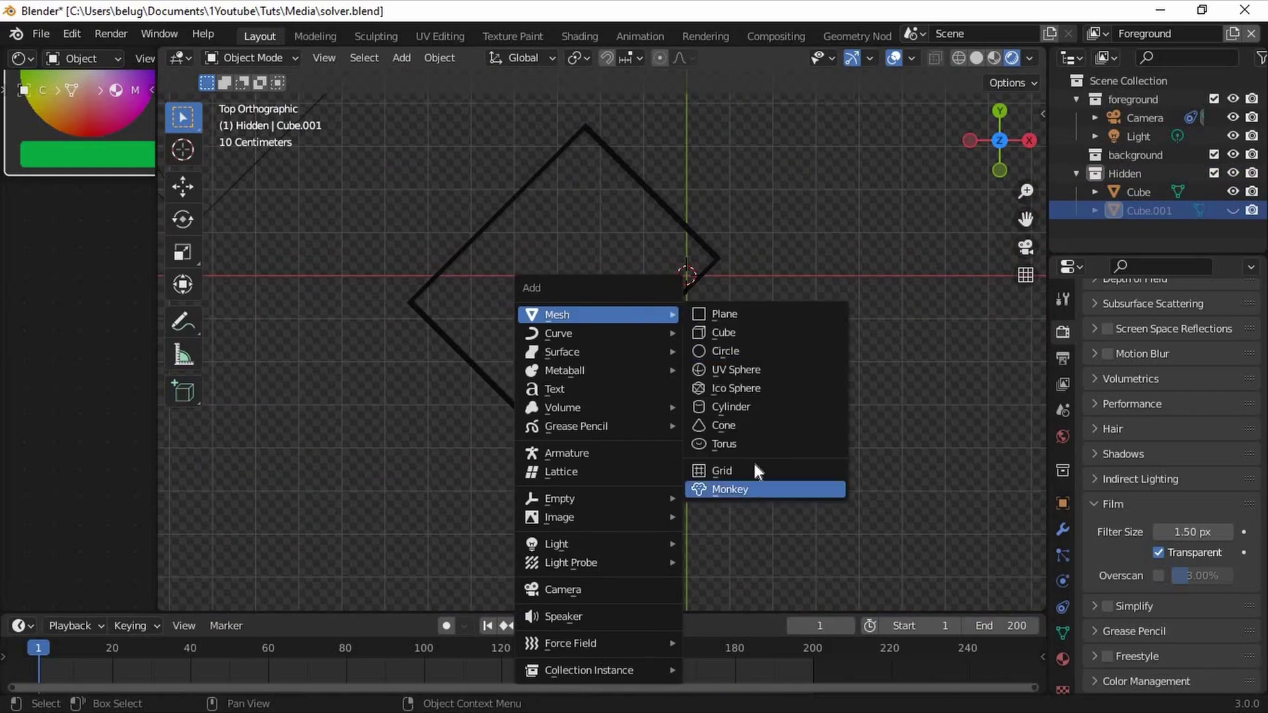
click(754, 486)
key(KP_Decimal)
key(r)
key(x)
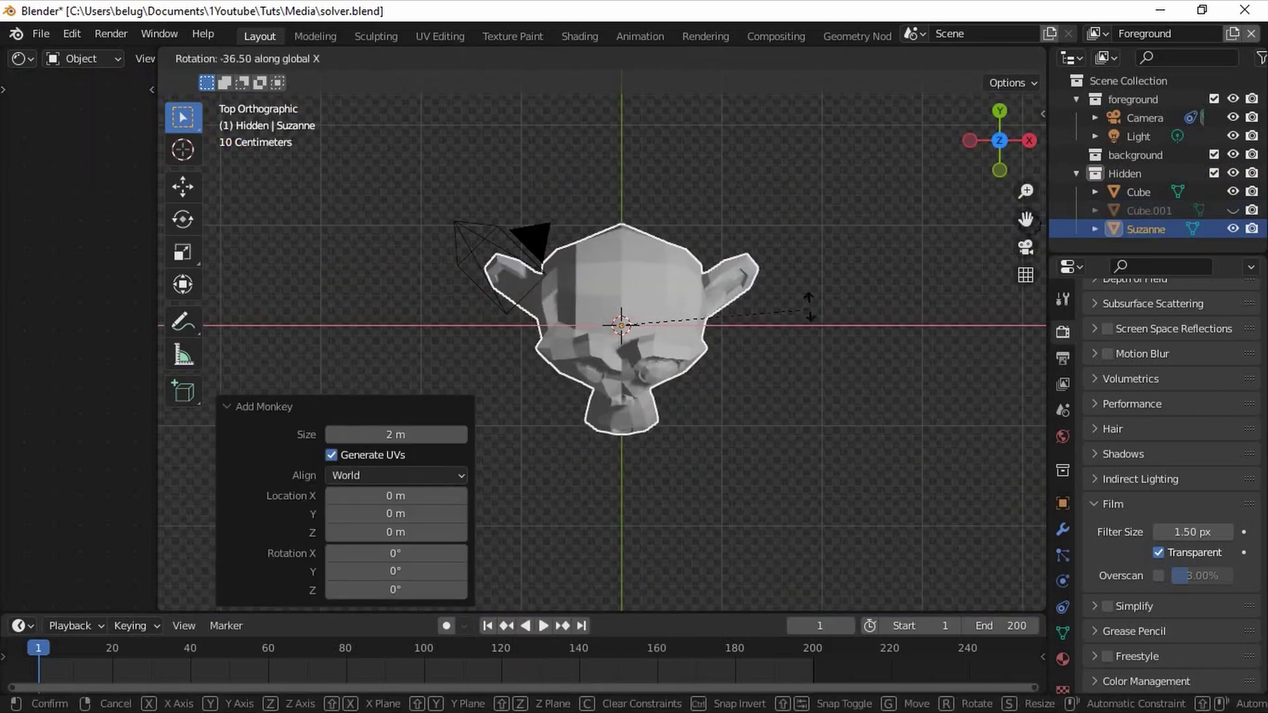
key(9)
key(0)
key(Return)
key(r)
click(878, 502)
Position and scale Suzanne so she sits inside the black picture frame
key(s)
click(650, 356)
scroll(606, 337, up, 8)
key(g)
click(637, 438)
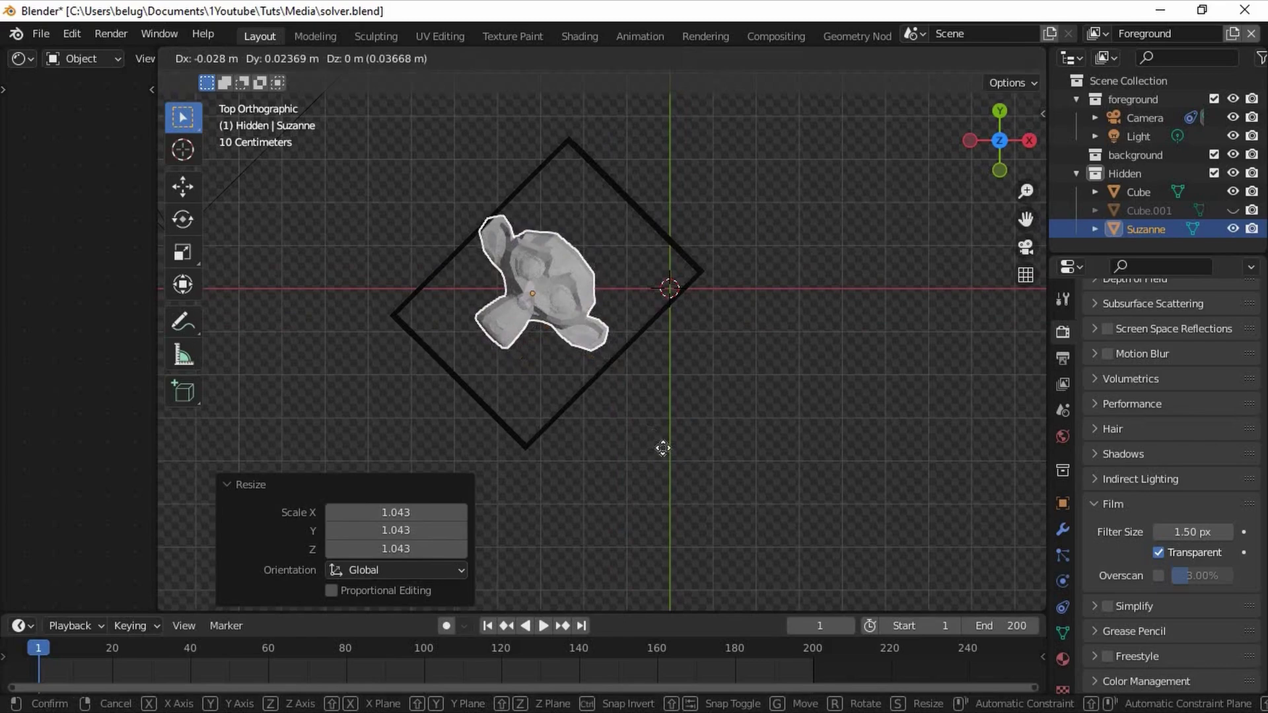
click(662, 448)
key(s)
click(721, 482)
Save and smooth Suzanne with a level-3 subdivision surface
key(ctrl+s)
key(ctrl+3)
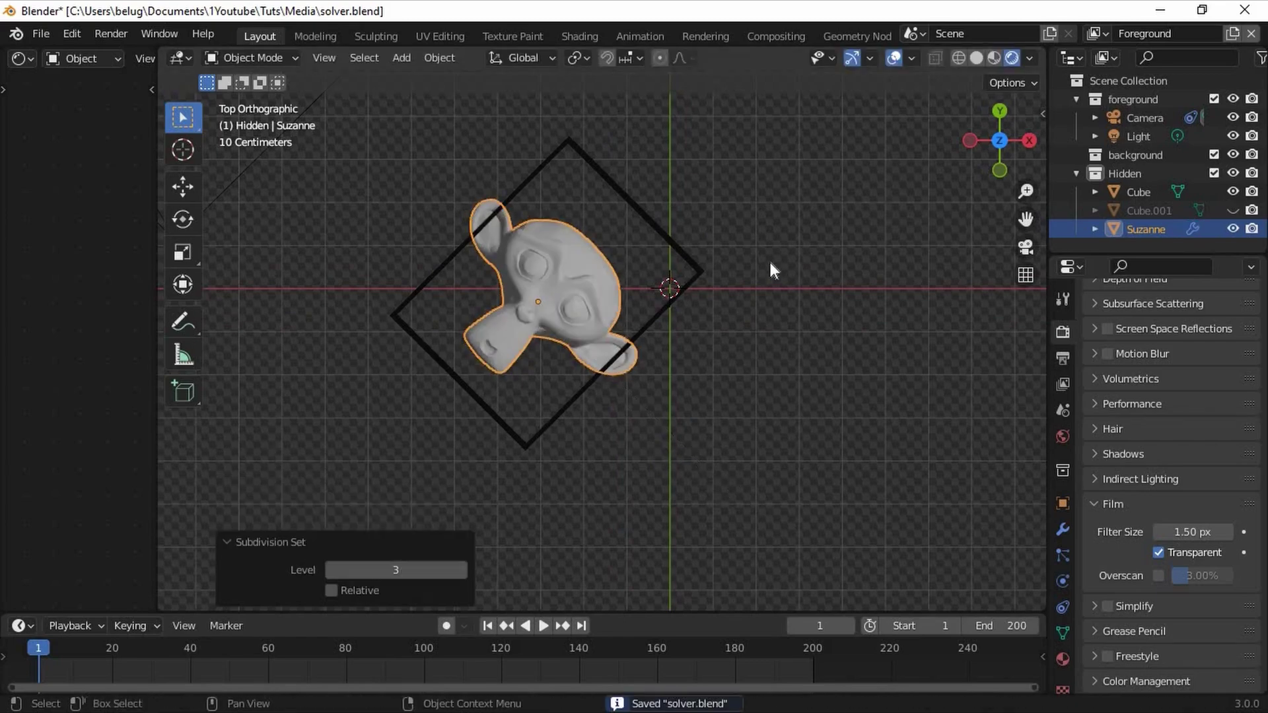
right_click(755, 260)
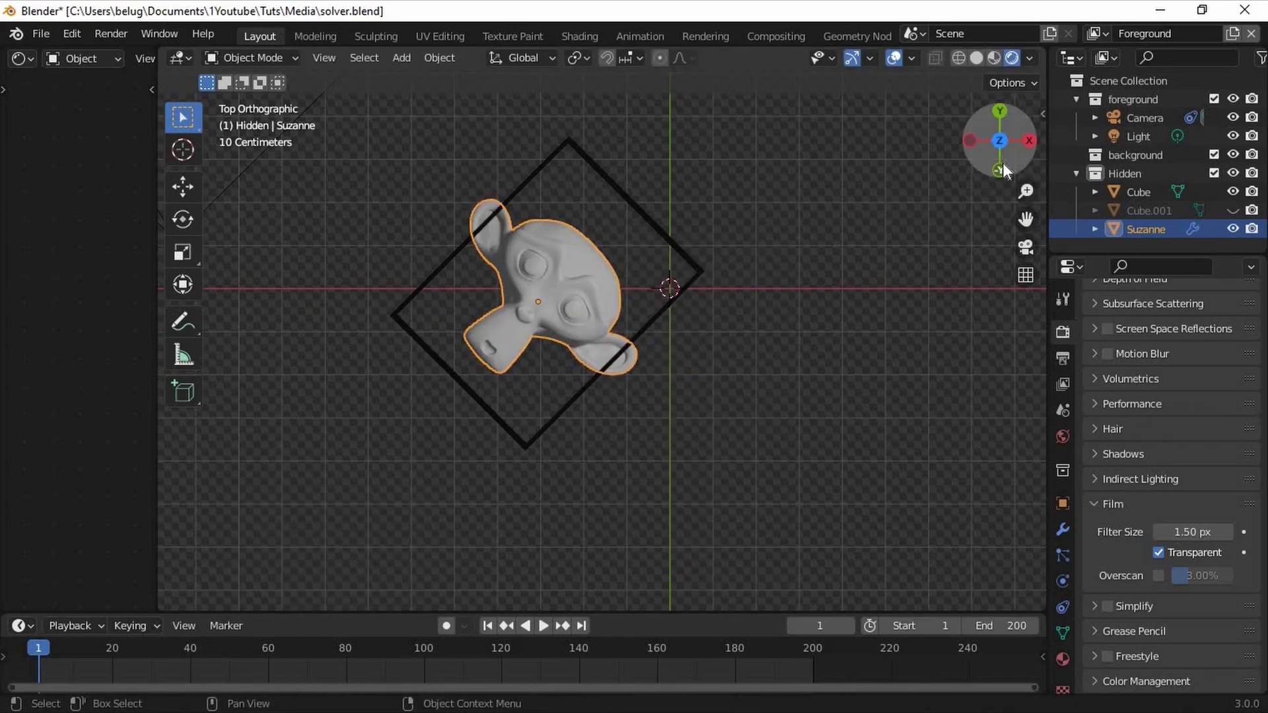
click(1000, 168)
scroll(749, 274, up, 4)
scroll(778, 260, down, 1)
Lower Suzanne along Z in front view, then fine-tune her placement in camera view
key(g)
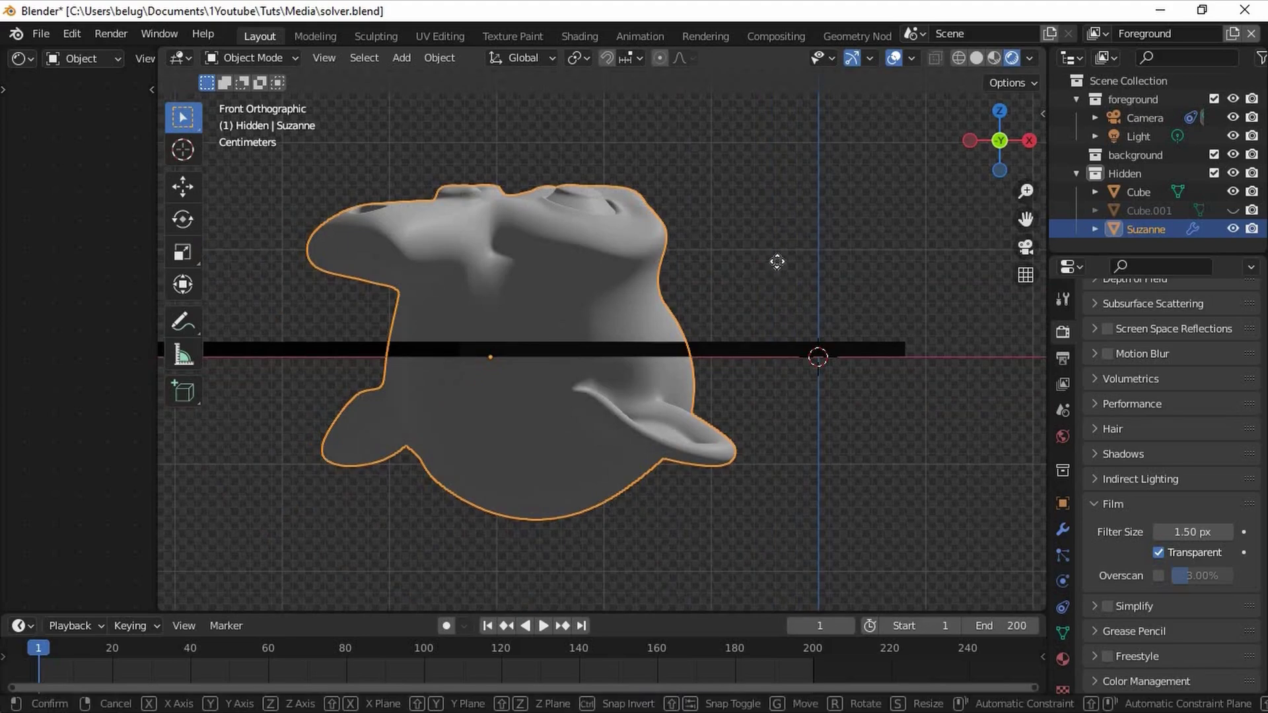
key(z)
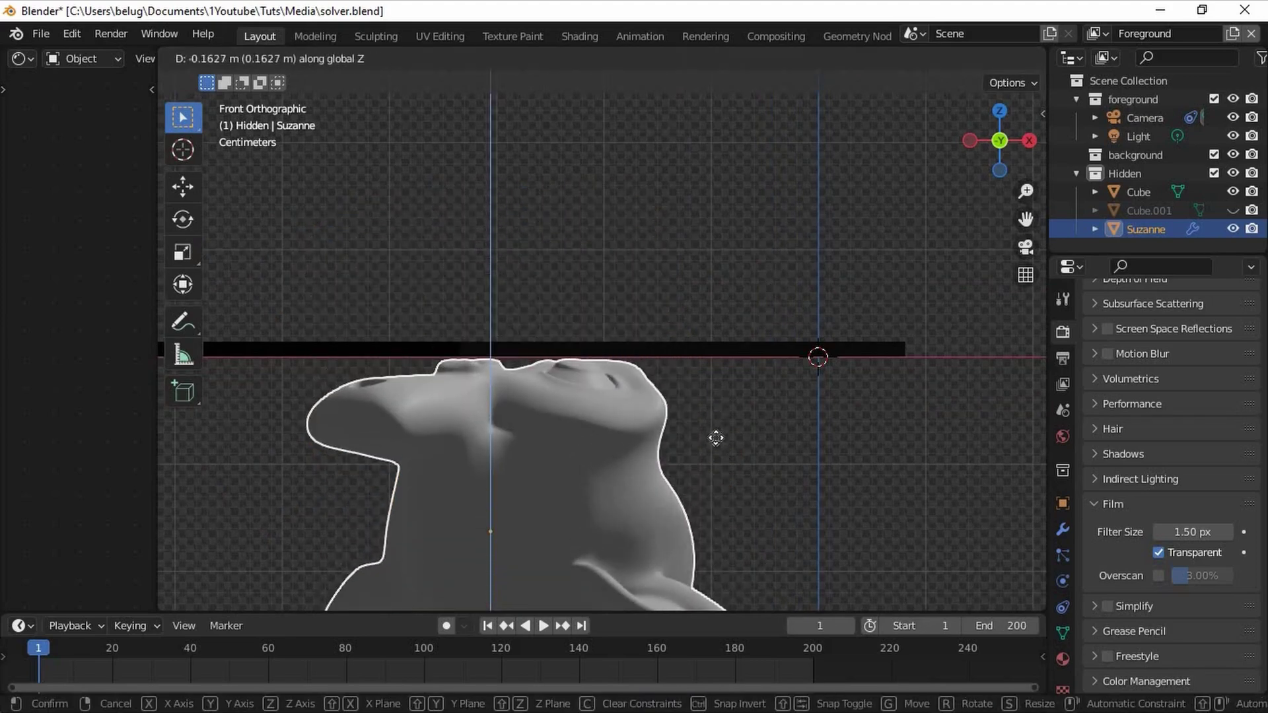
click(709, 425)
key(KP_0)
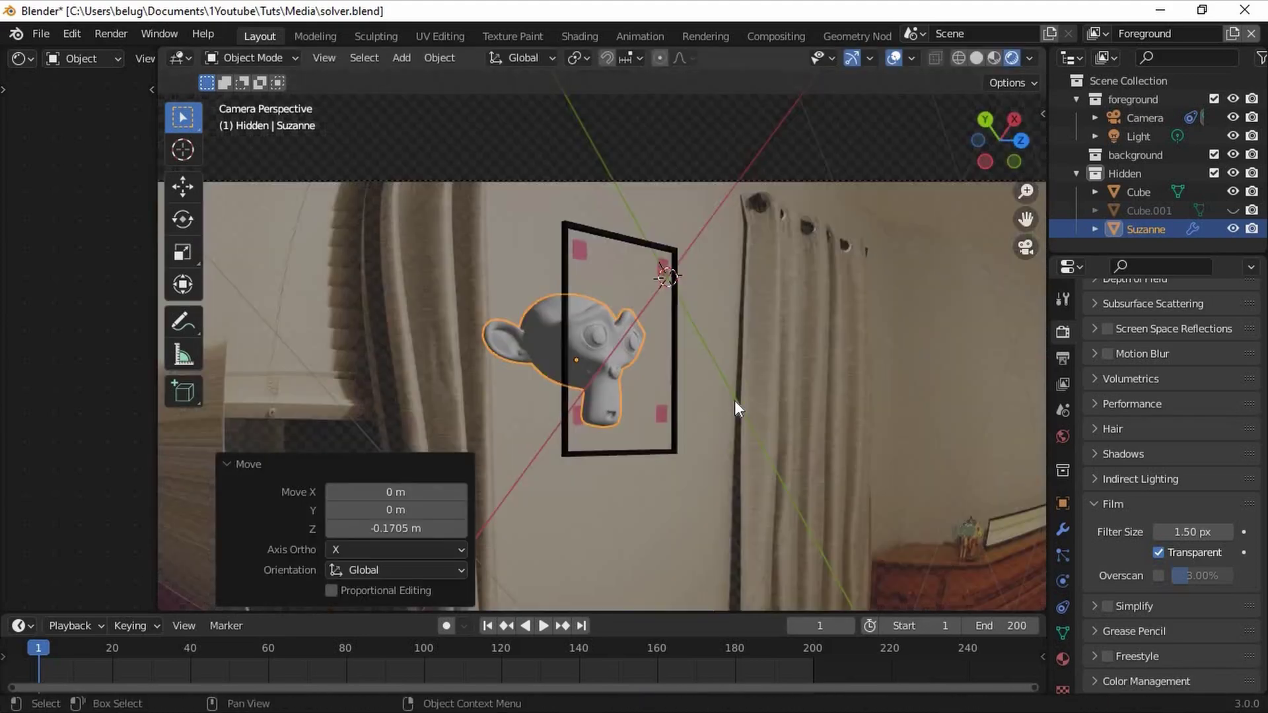
scroll(734, 400, up, 2)
key(g)
key(shift+z)
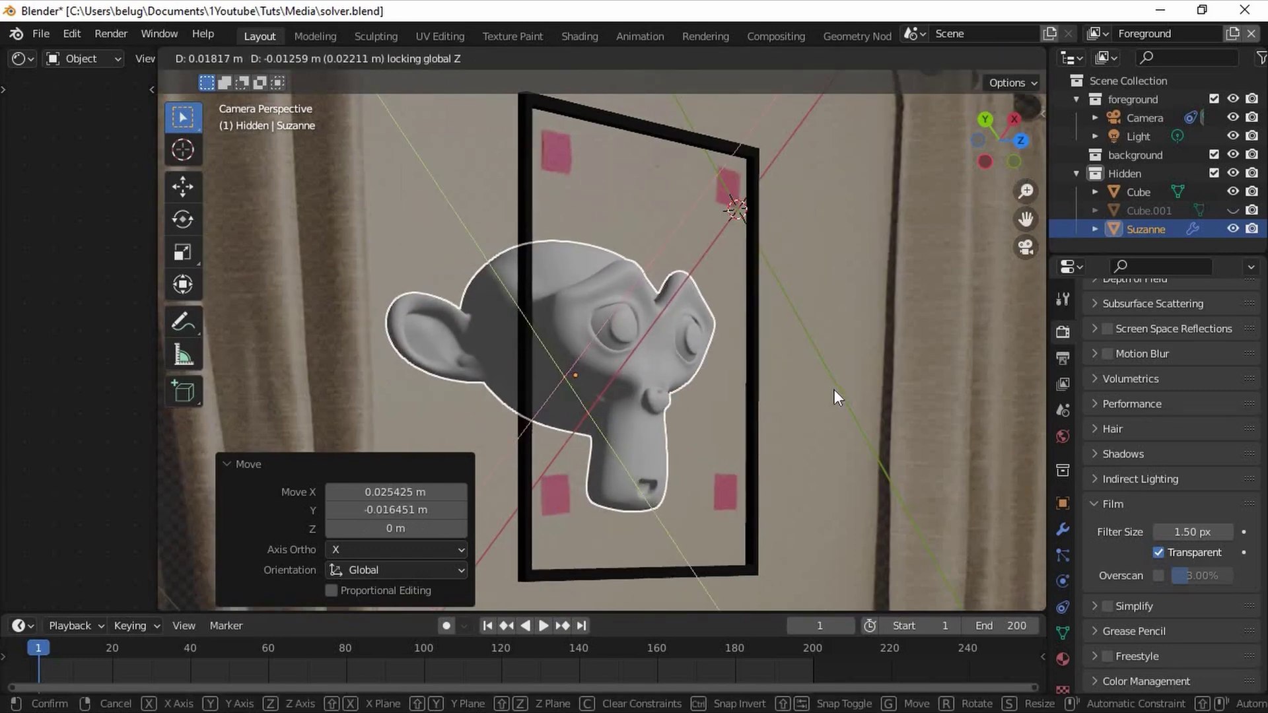
click(834, 389)
scroll(819, 395, down, 2)
Reveal the green plane, move Suzanne to the foreground collection, exclude Hidden, and save
key(ctrl+s)
key(alt+h)
key(m)
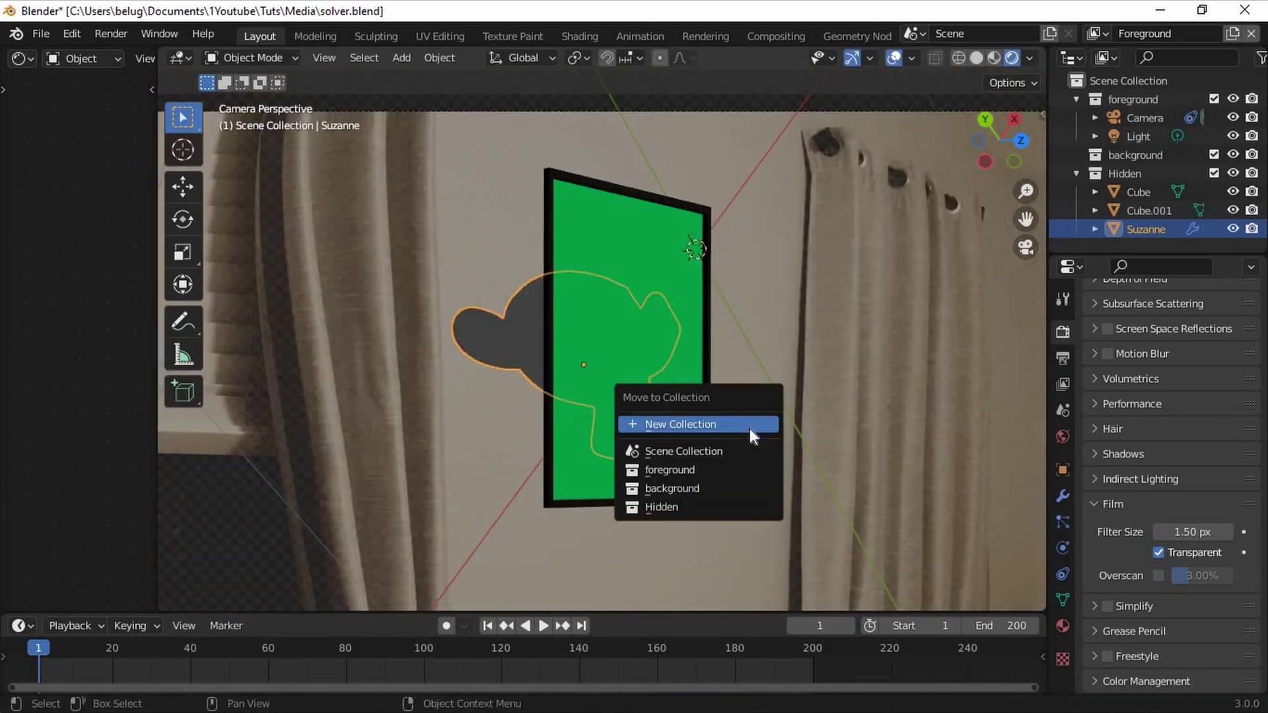
click(699, 469)
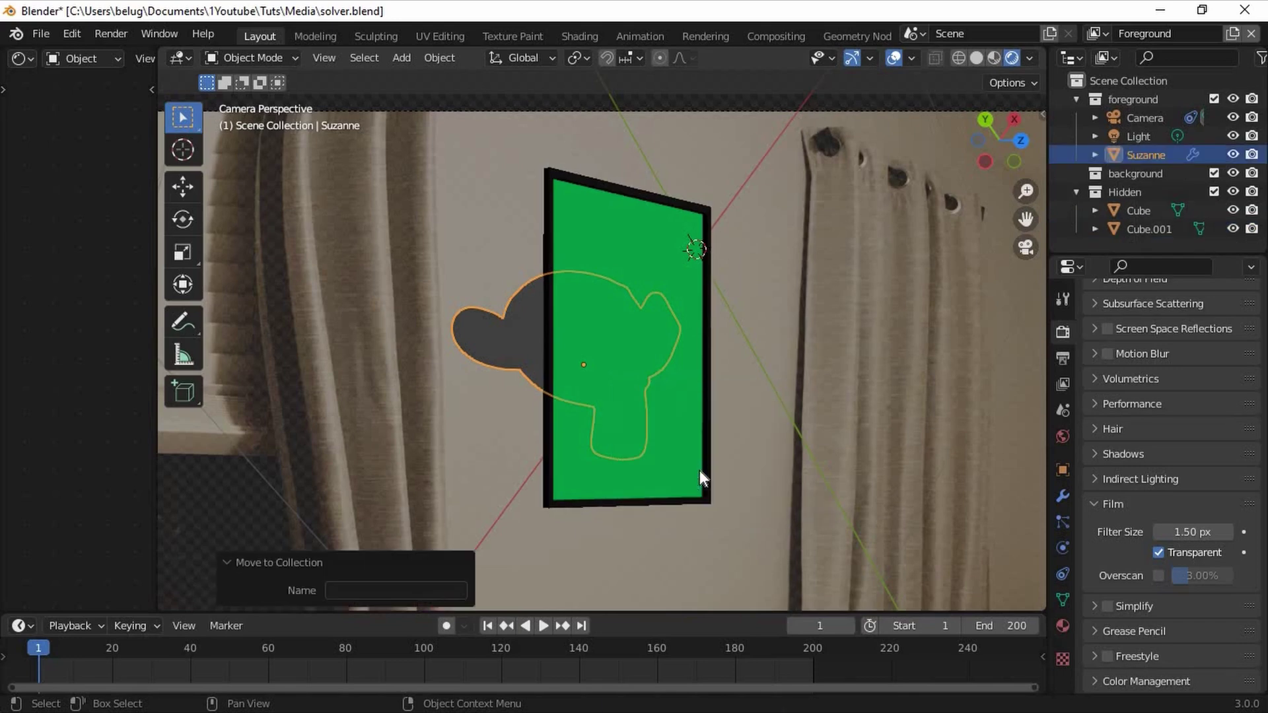
click(1213, 192)
key(ctrl+s)
Give Suzanne a new purple material with base colour 7B77E7
click(1062, 626)
click(1157, 408)
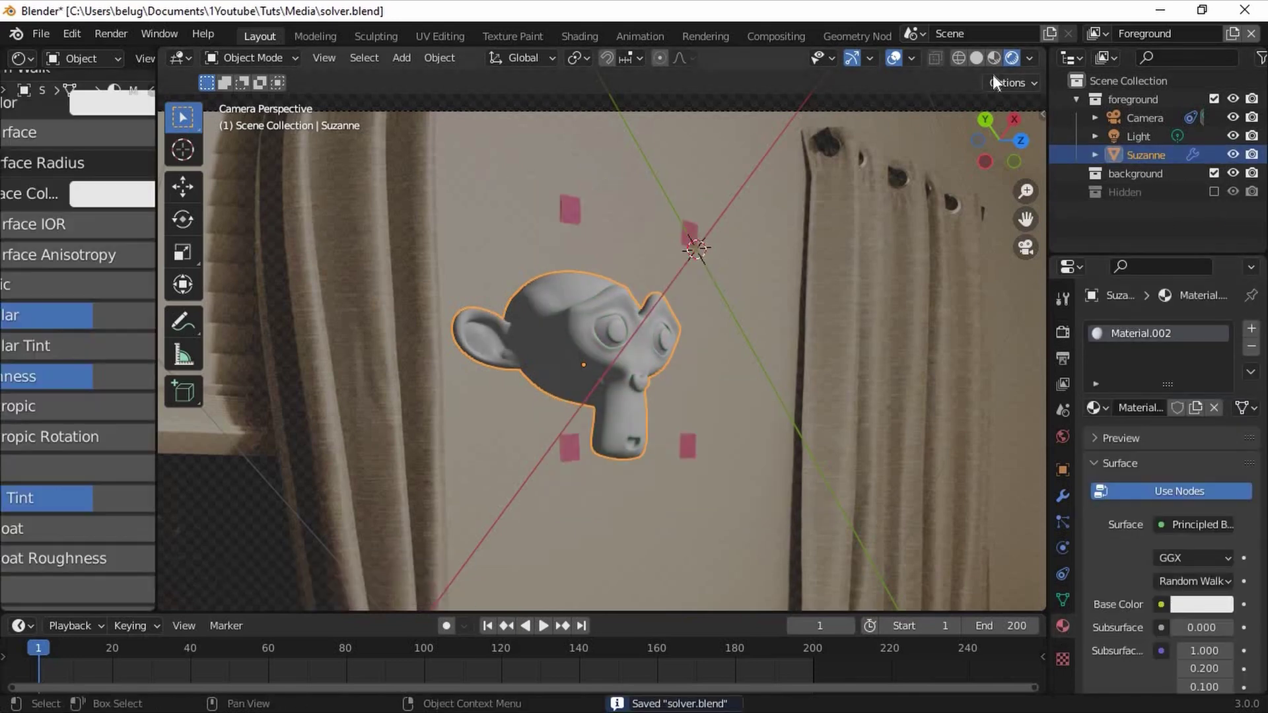
click(1201, 604)
drag(1185, 387, 1166, 389)
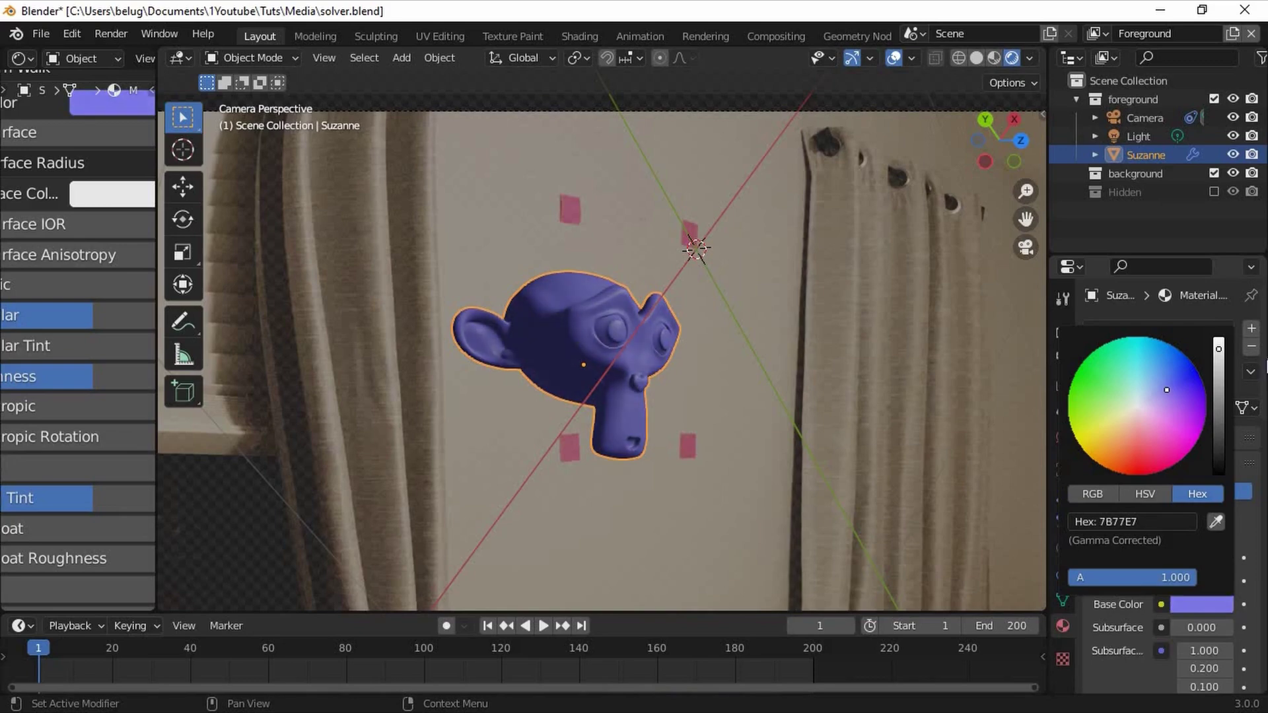
click(1024, 141)
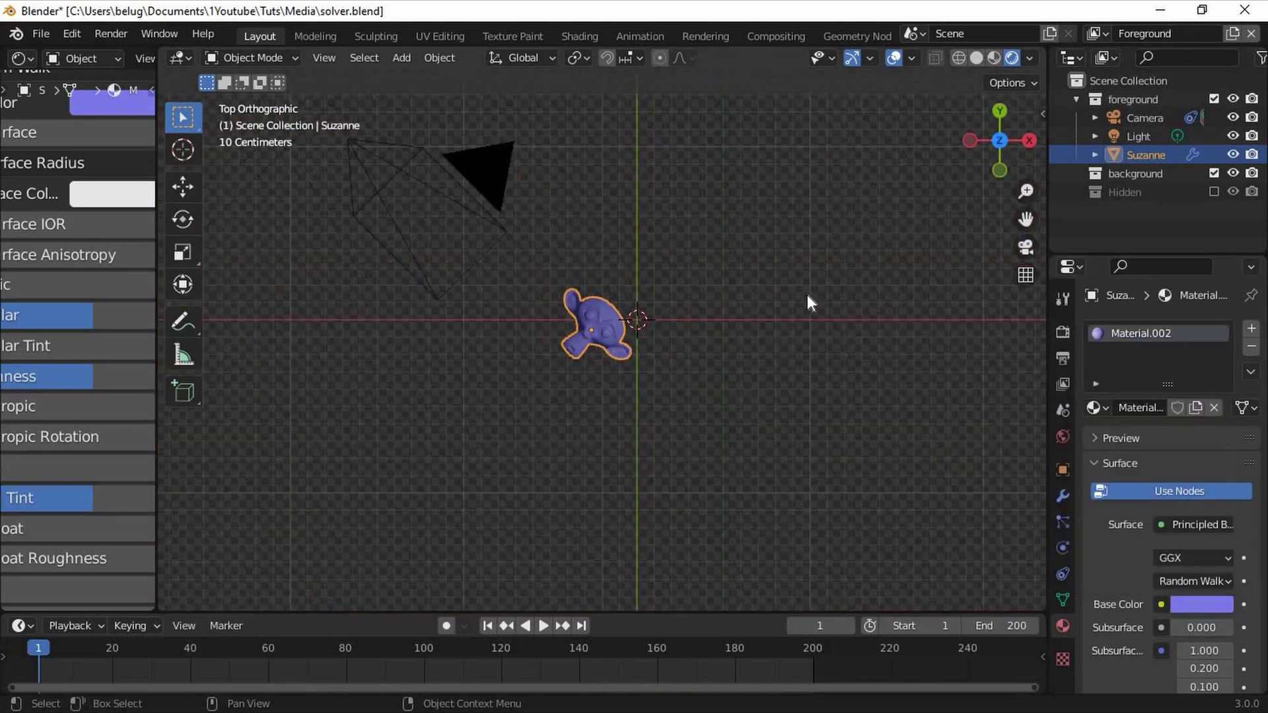
key(shift+a)
Add a plane, scale it by 6.72, and lower it about 0.49 m
mouse_move(807, 295)
click(878, 291)
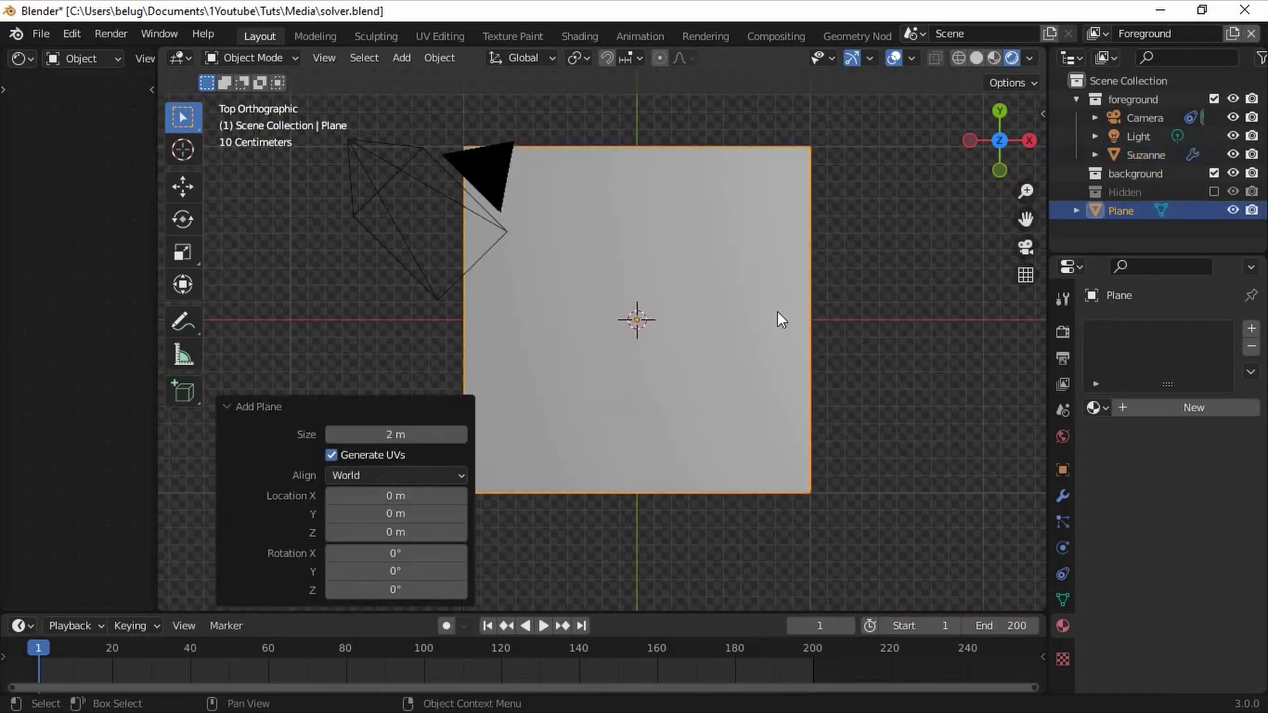
scroll(779, 321, down, 5)
key(s)
click(1024, 193)
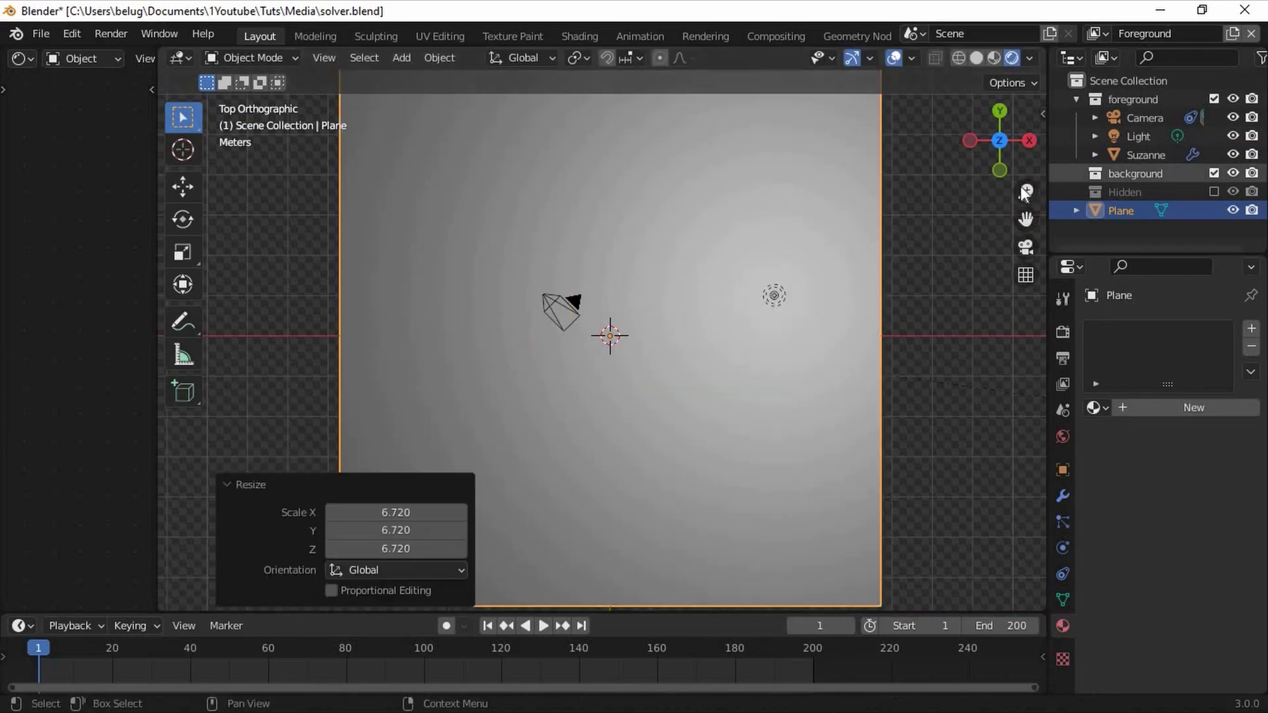
click(1000, 170)
scroll(620, 311, up, 6)
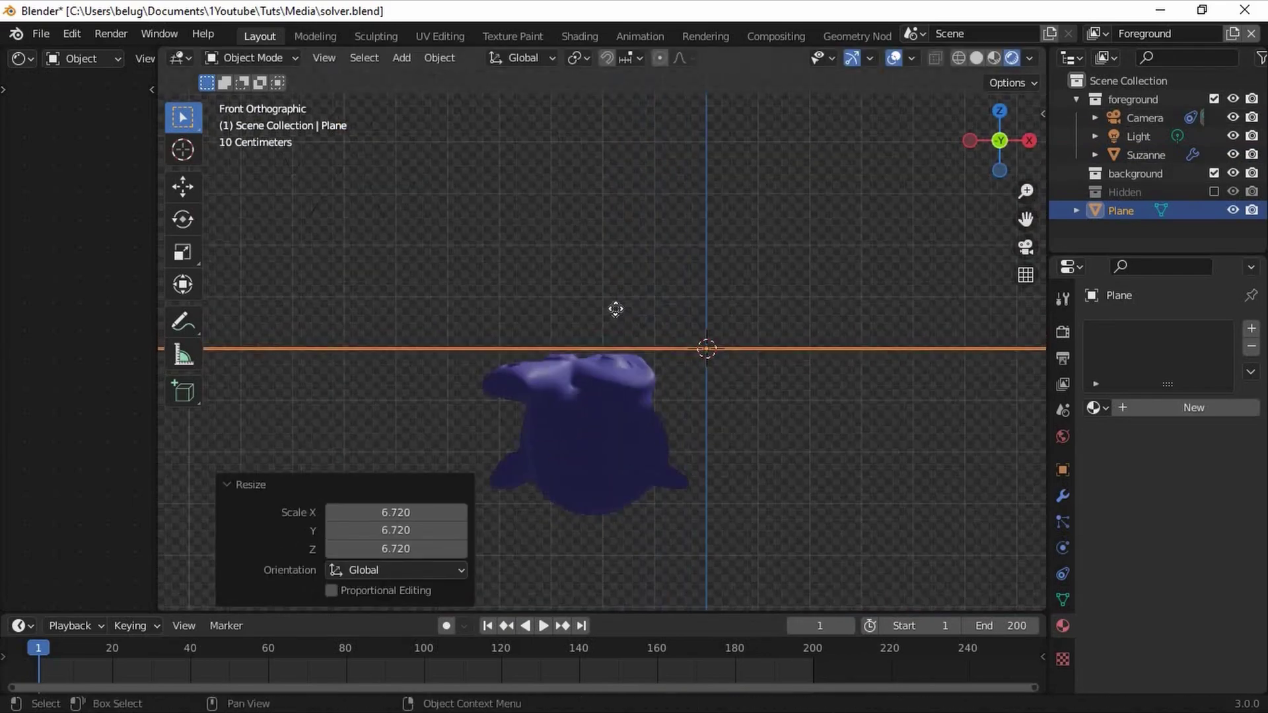
key(g)
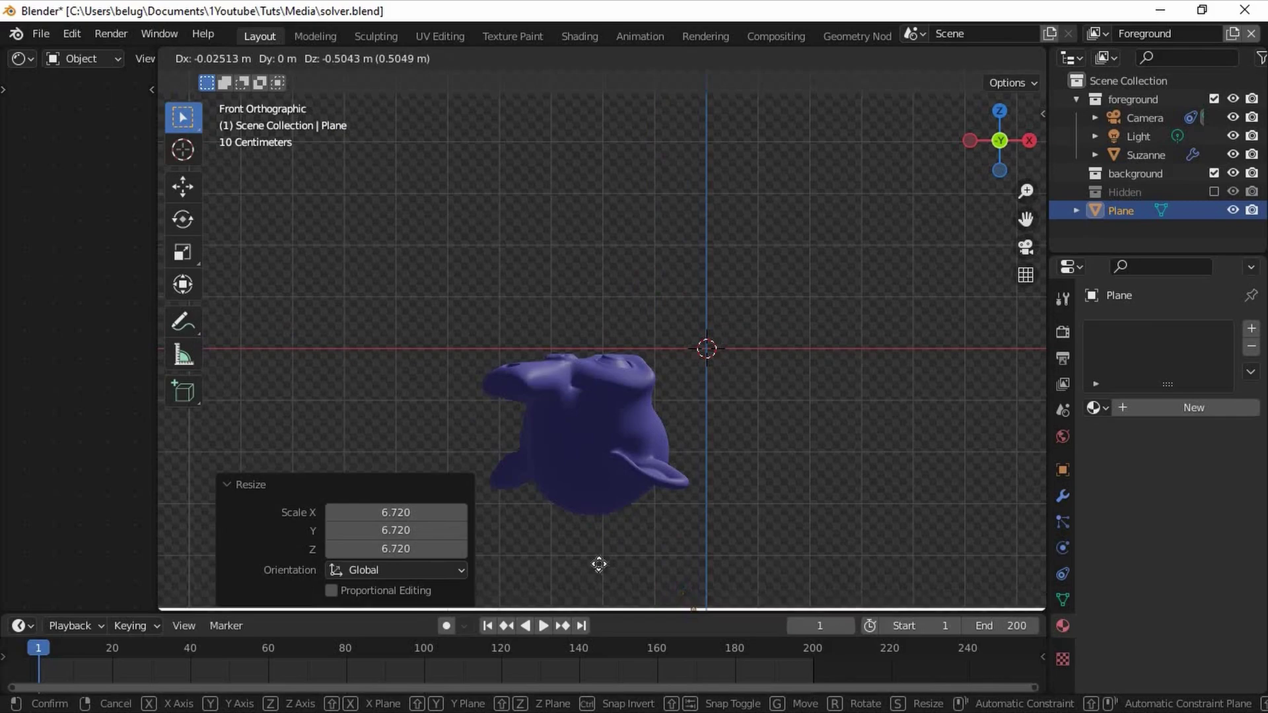
click(599, 564)
Create a new material for the plane, replacing the Principled BSDF with an RGB node
drag(158, 255, 440, 255)
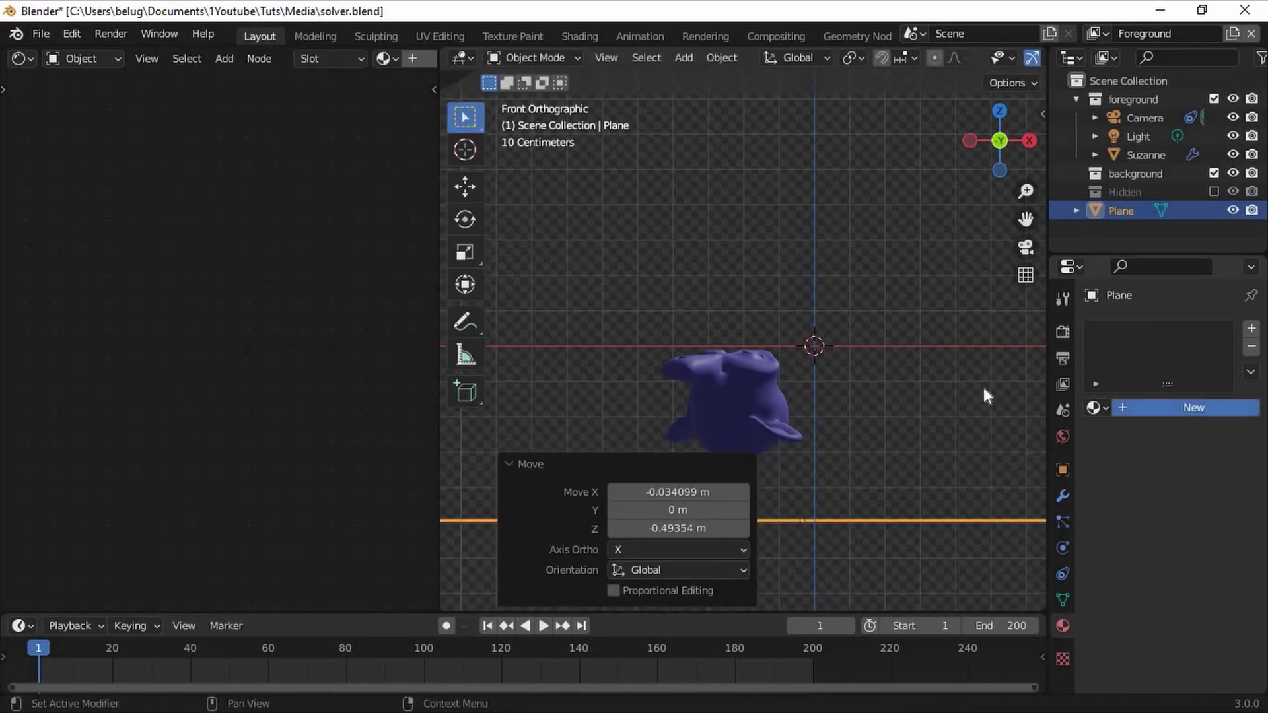
click(1193, 407)
scroll(209, 196, down, 6)
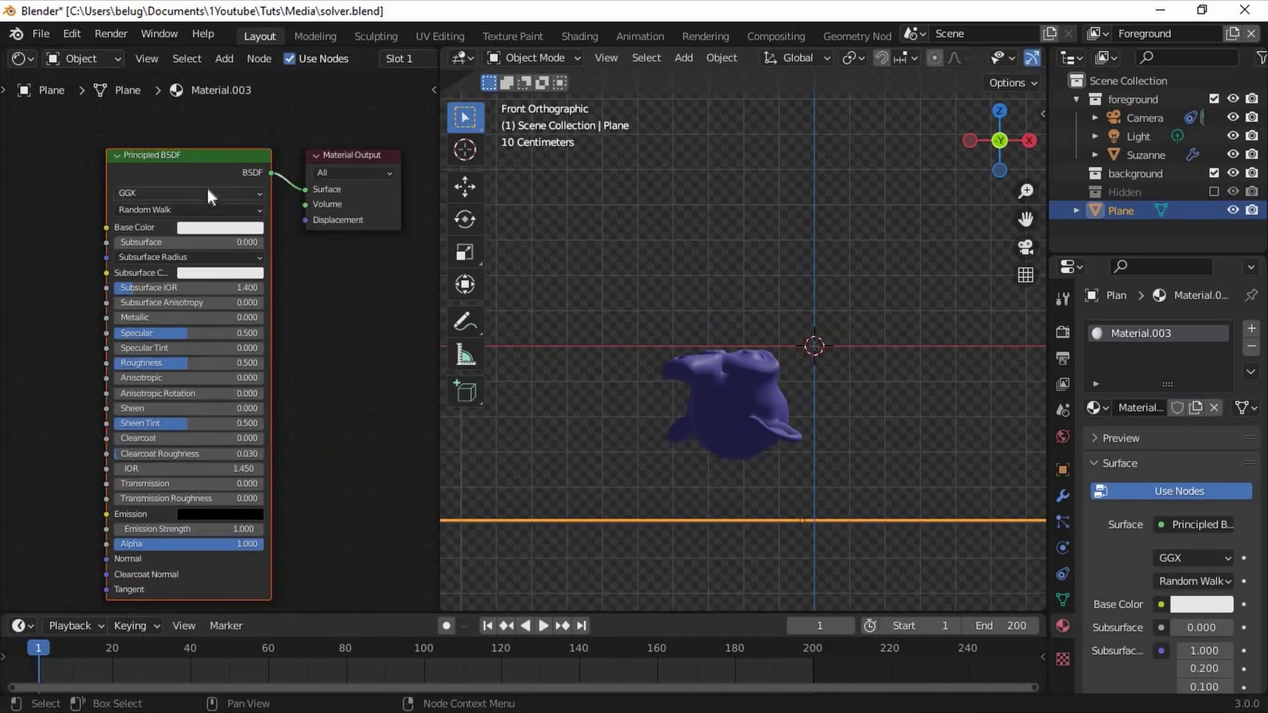
key(x)
key(shift+a)
click(209, 182)
text(rgb)
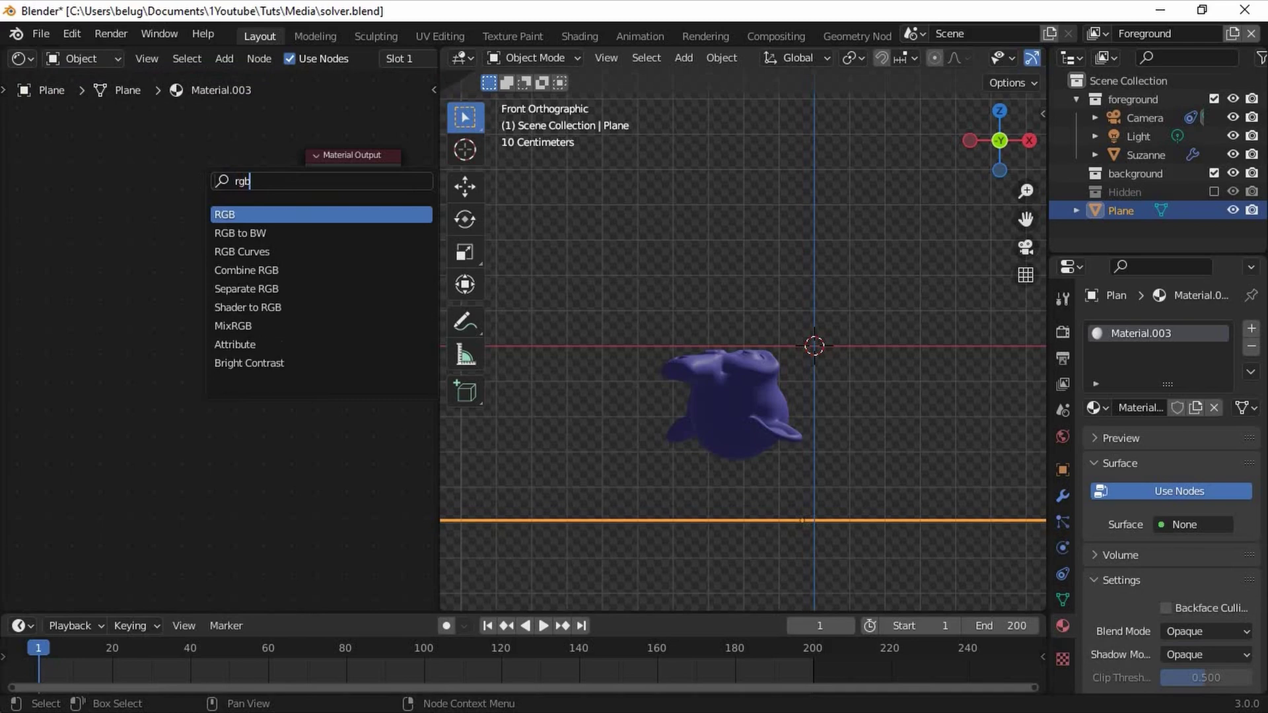
key(Return)
Connect the RGB node to the material output, set it to tan, and save
ctrl+shift+click(224, 207)
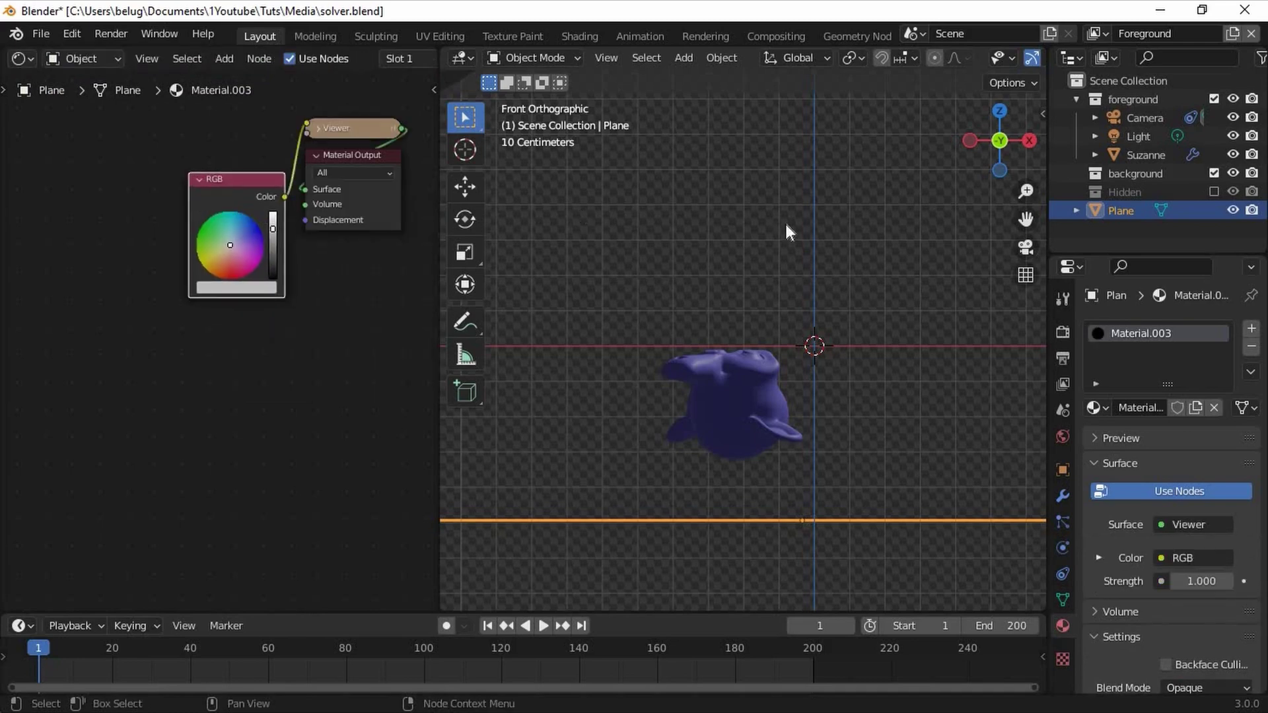
key(KP_0)
click(221, 255)
drag(214, 260, 216, 263)
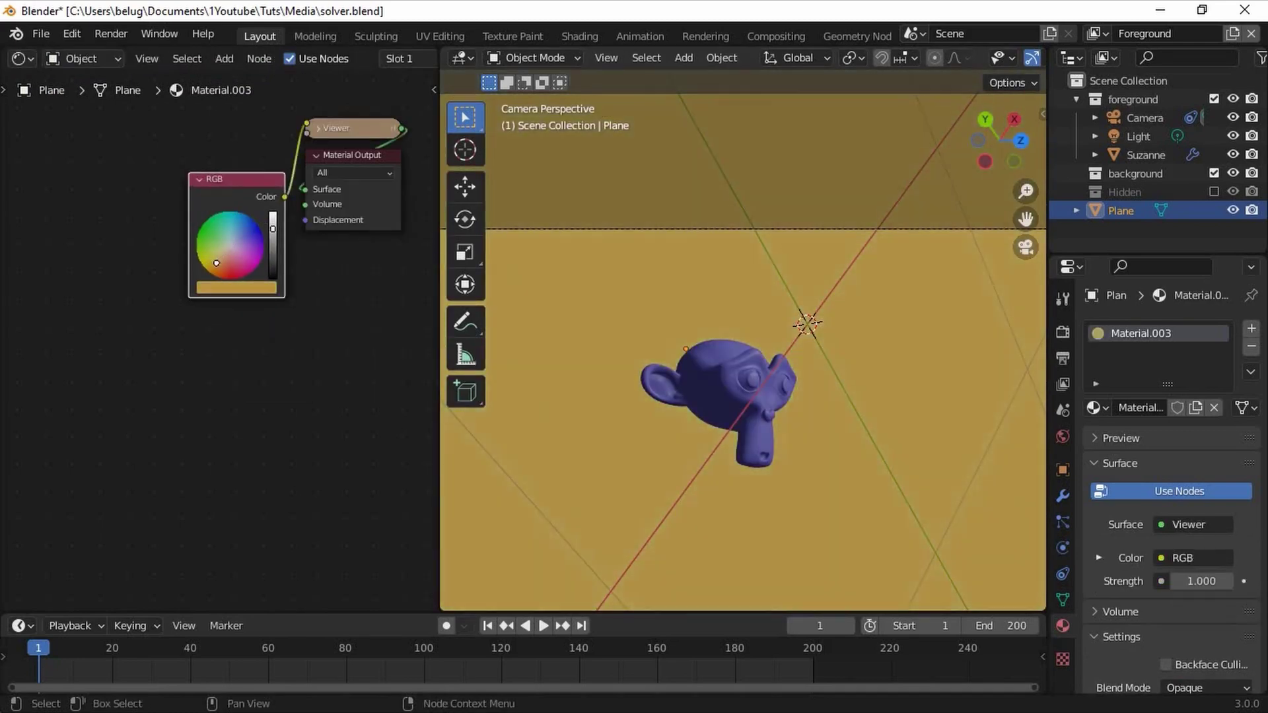
key(ctrl+s)
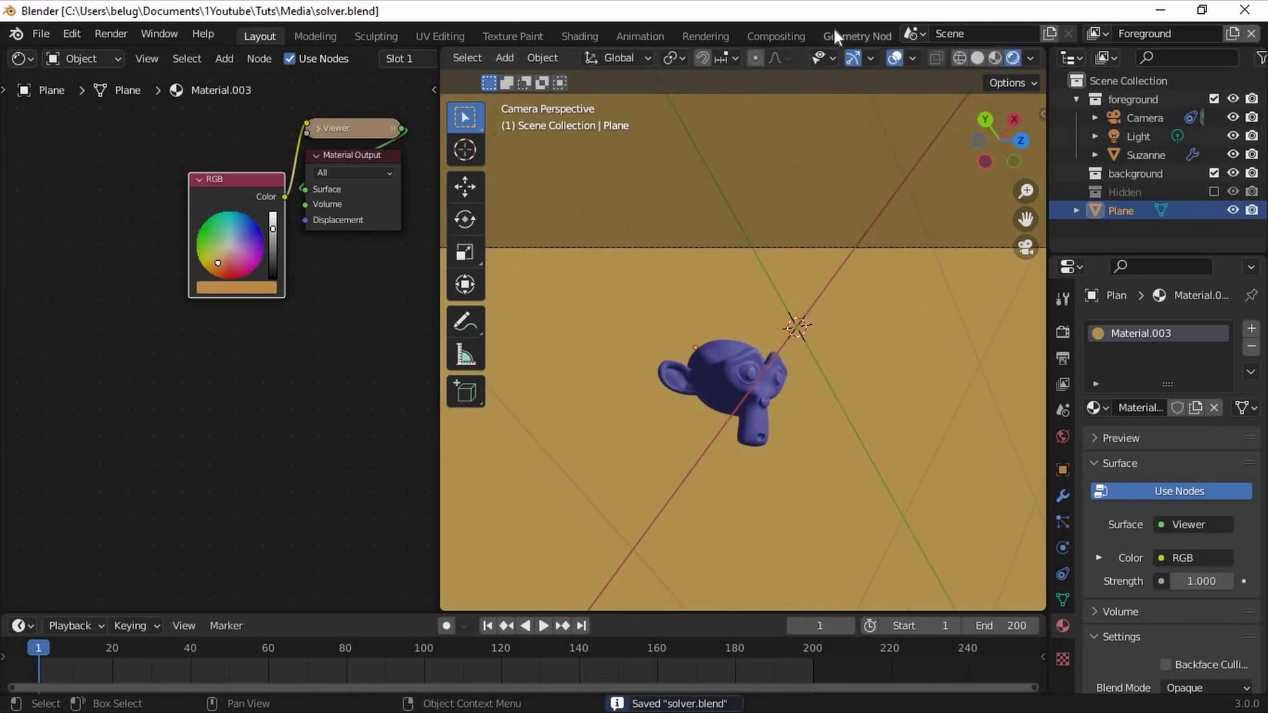
In the Compositing workspace, move the existing nodes lower down out of the way
click(774, 37)
scroll(599, 354, down, 3)
drag(302, 264, 494, 378)
key(g)
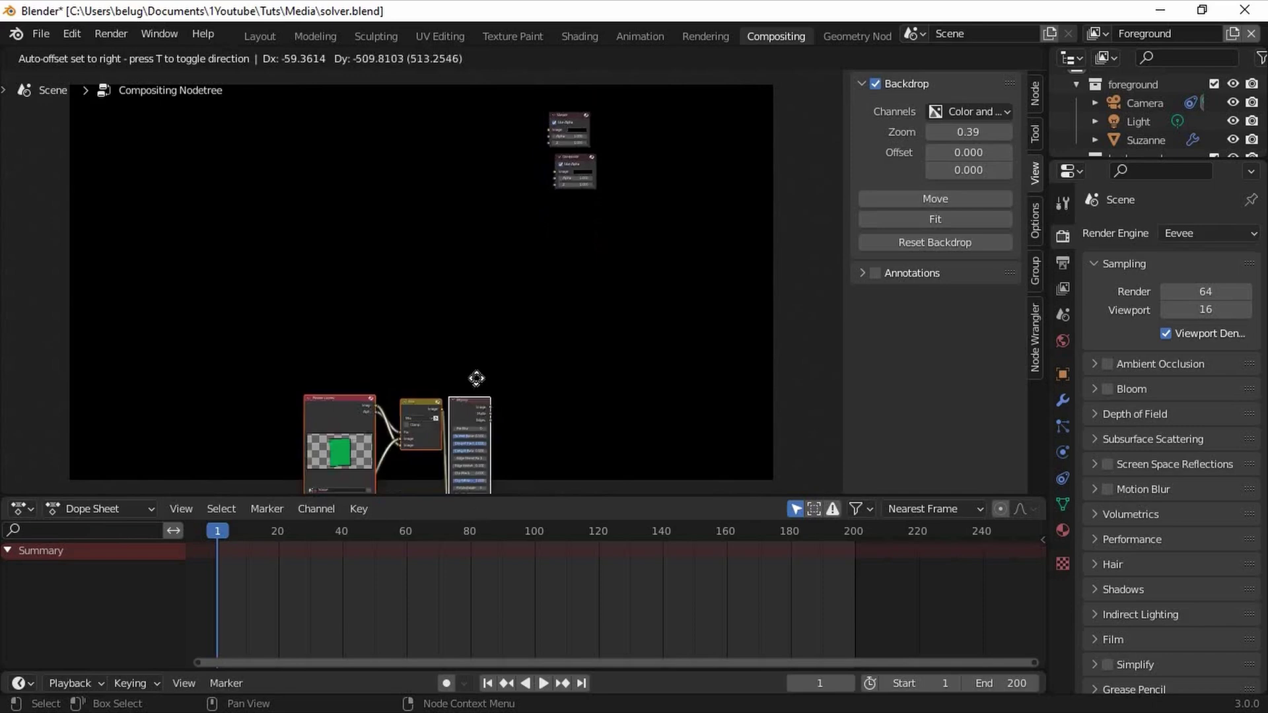
click(475, 383)
scroll(488, 485, up, 4)
Add a Movie Clip node to the compositor
key(Home)
key(shift+a)
click(443, 202)
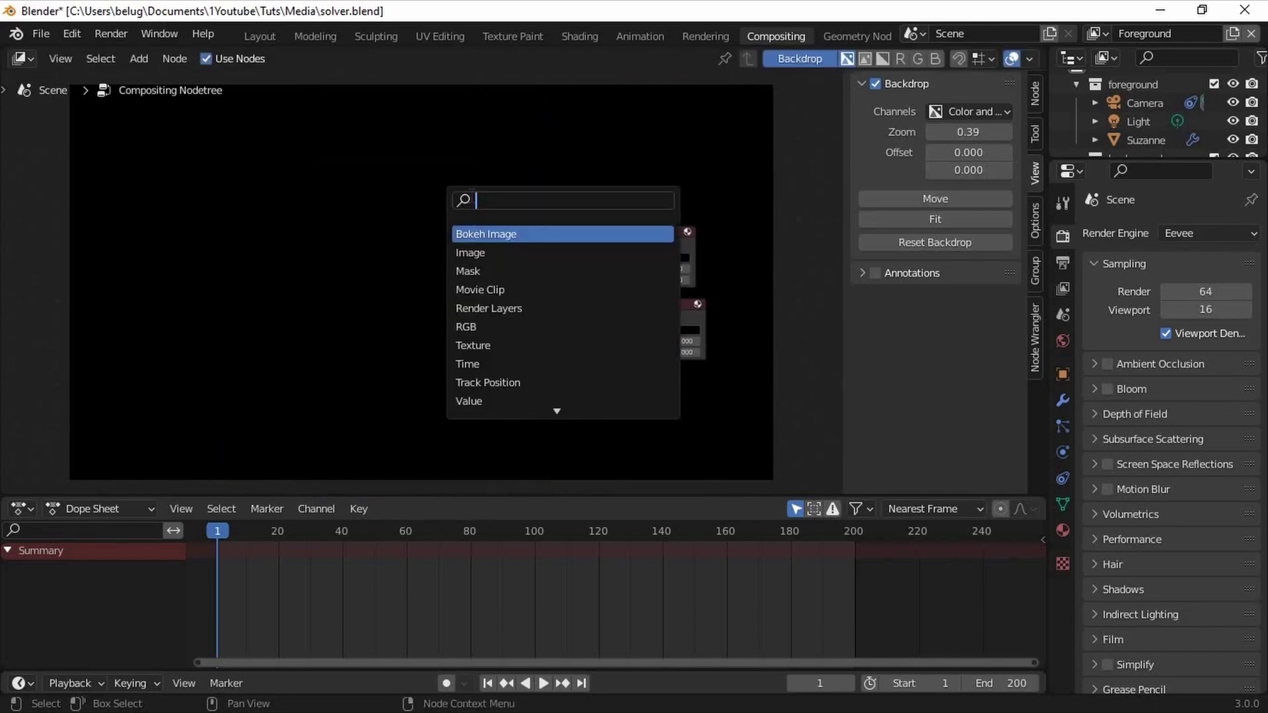
text(movi)
key(Return)
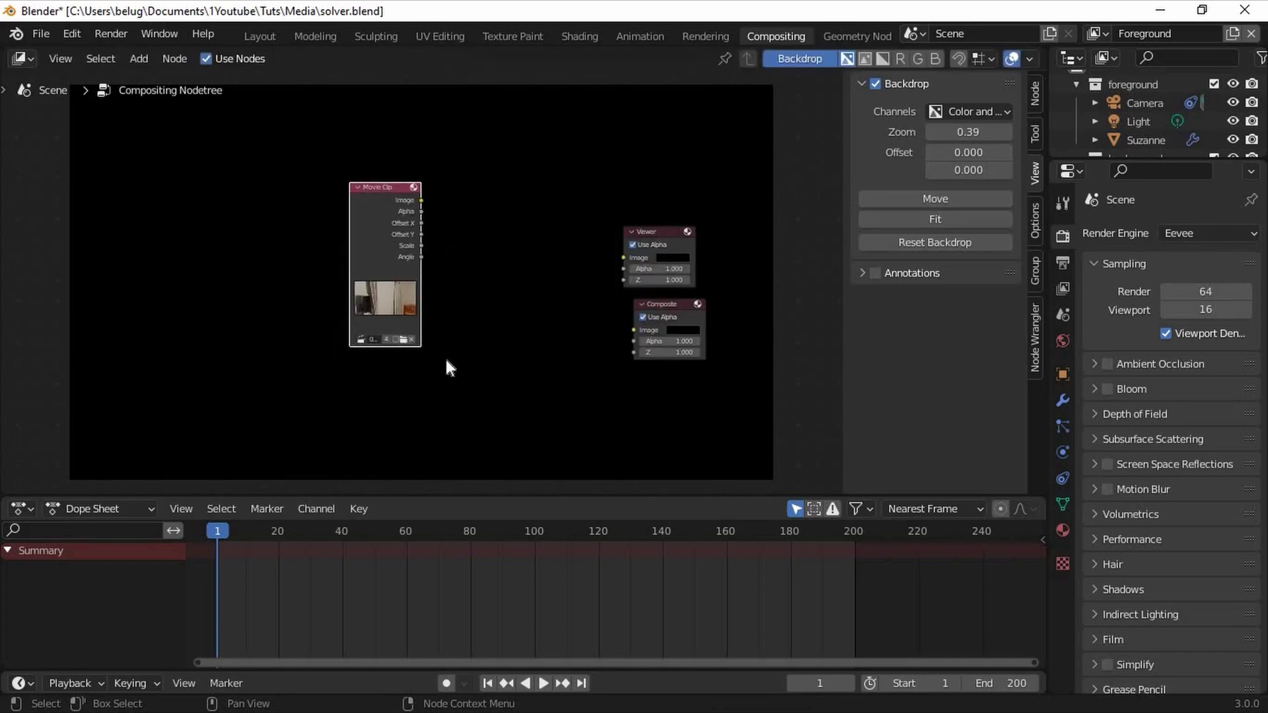
click(447, 365)
scroll(422, 371, up, 2)
Load the Output2 sequence from 0001.png into the Movie Clip and feed the Viewer
click(394, 373)
click(204, 529)
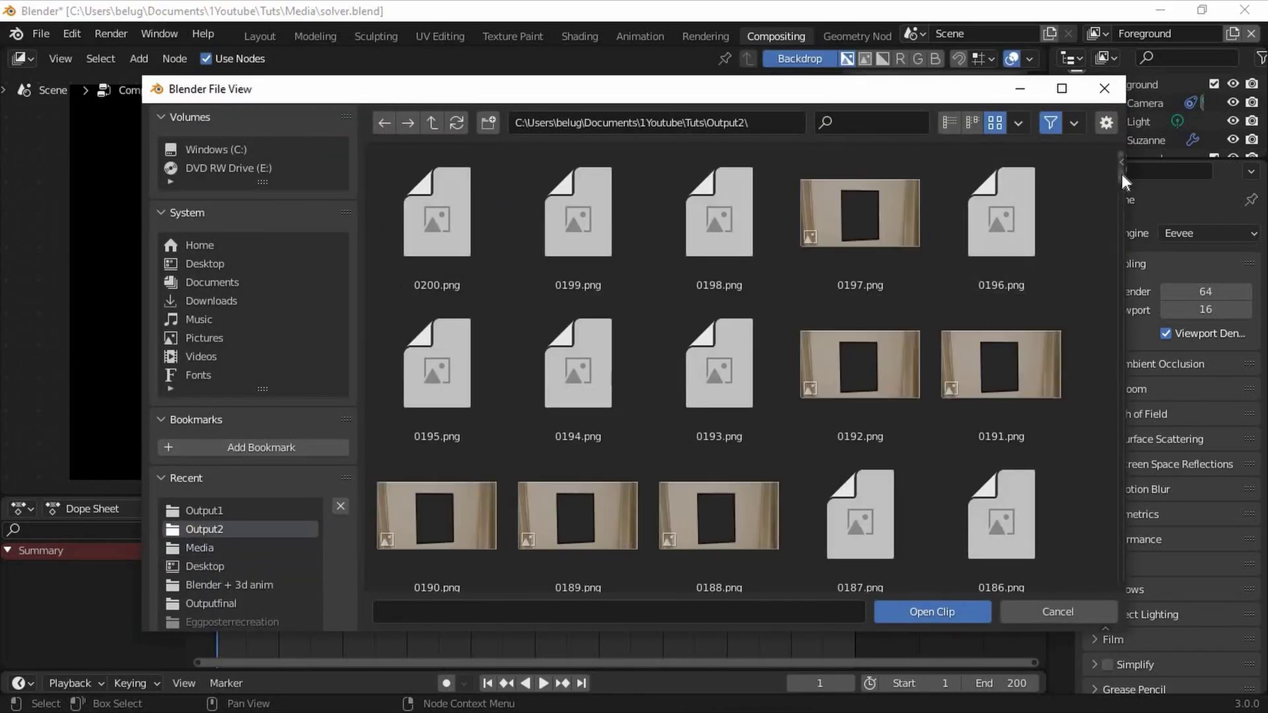
scroll(991, 494, down, 10)
click(991, 499)
click(948, 614)
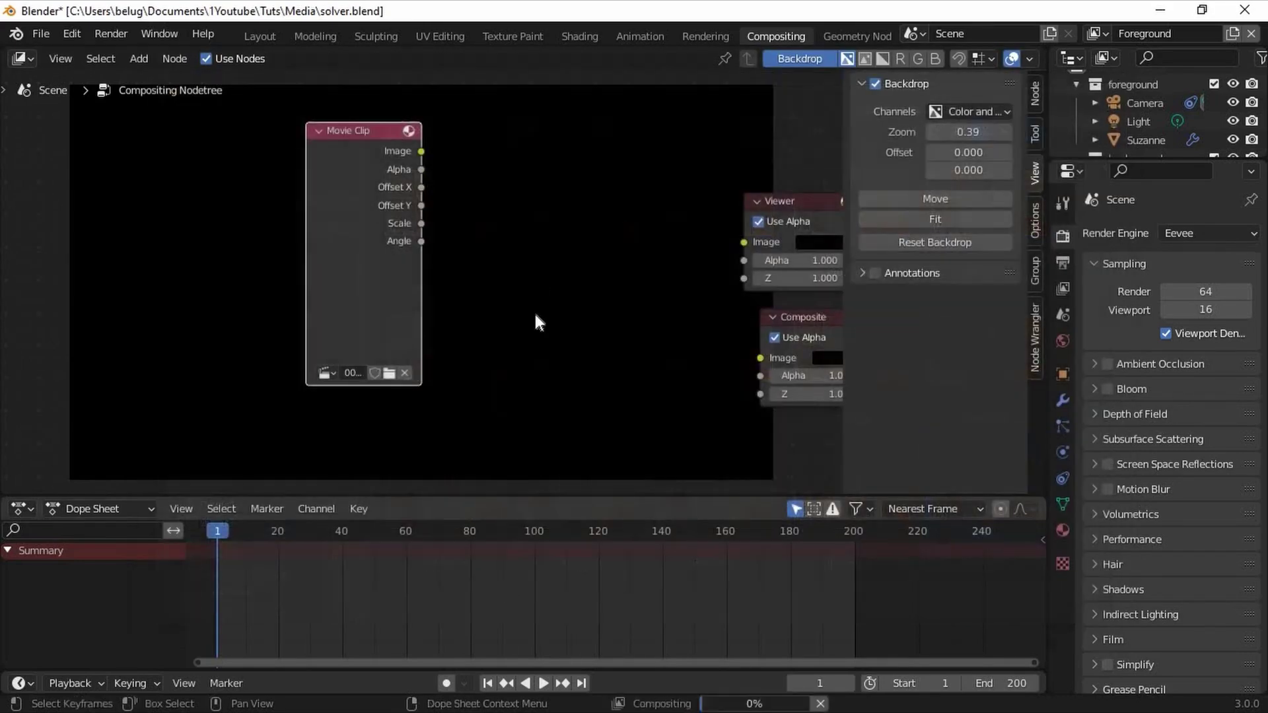
middle_drag(696, 276, 623, 299)
Add a Render Layers node at the lower left
key(shift+a)
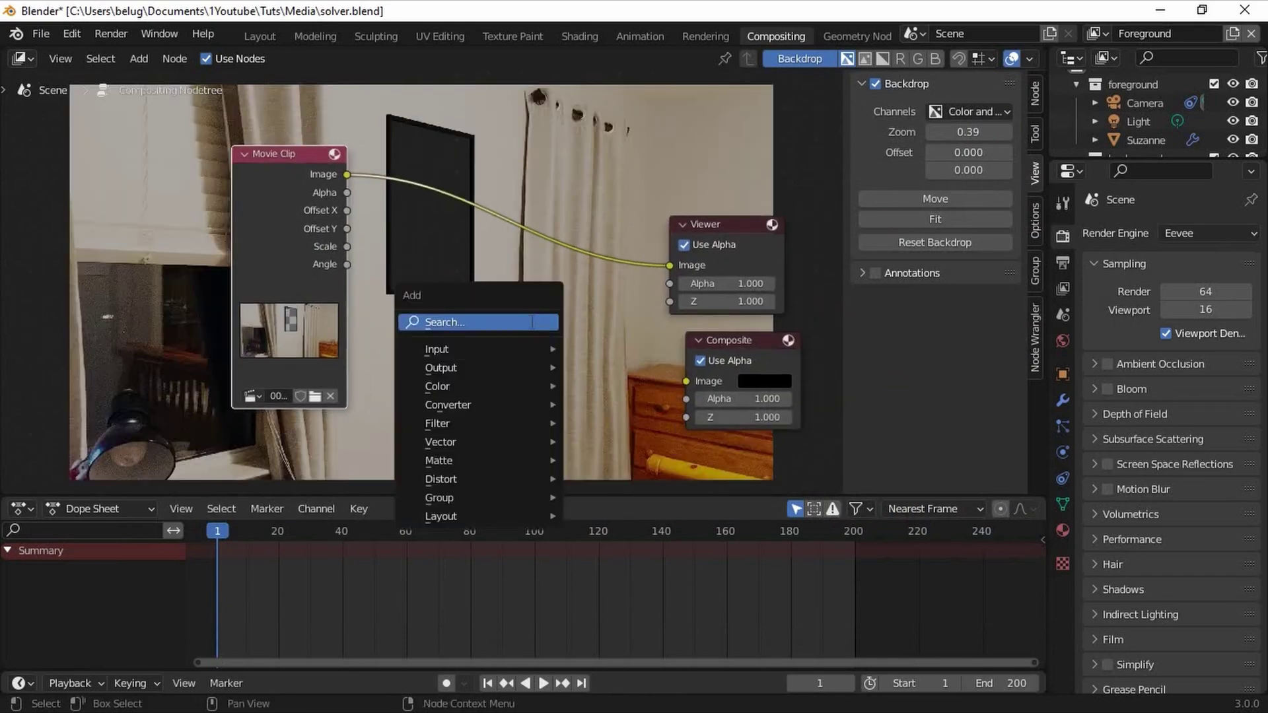
click(531, 321)
text(render)
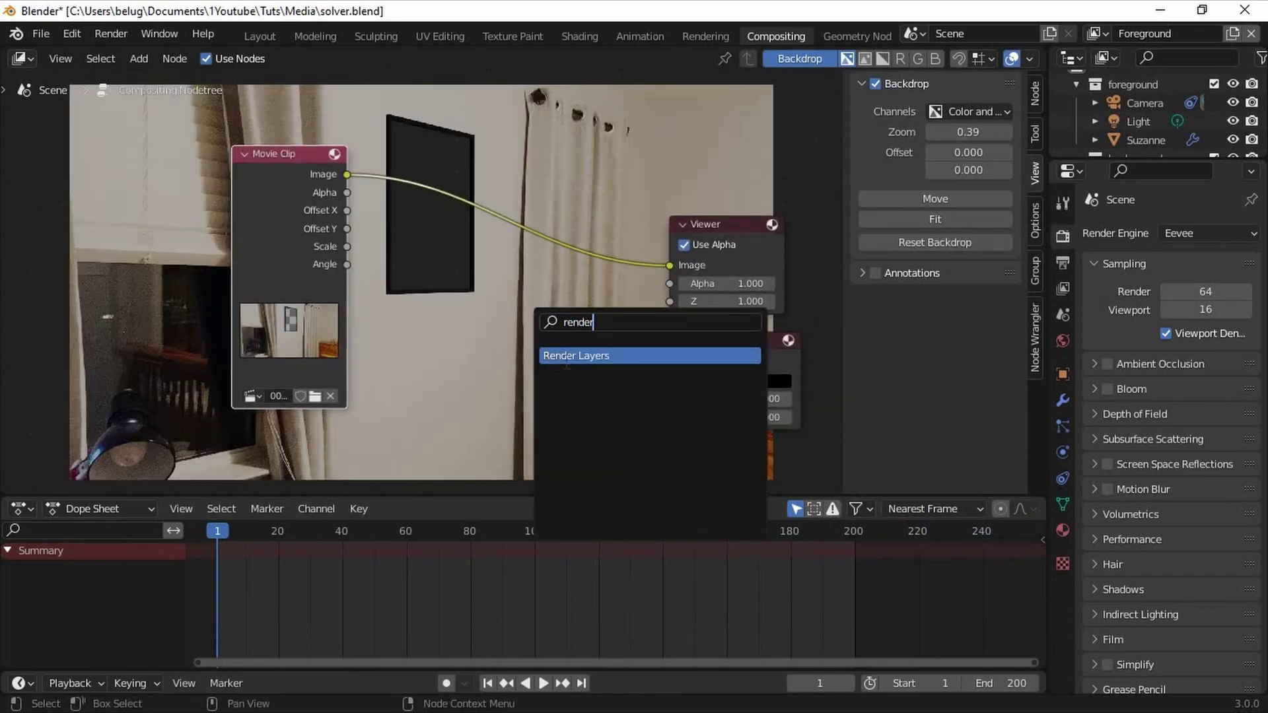
click(566, 361)
click(257, 443)
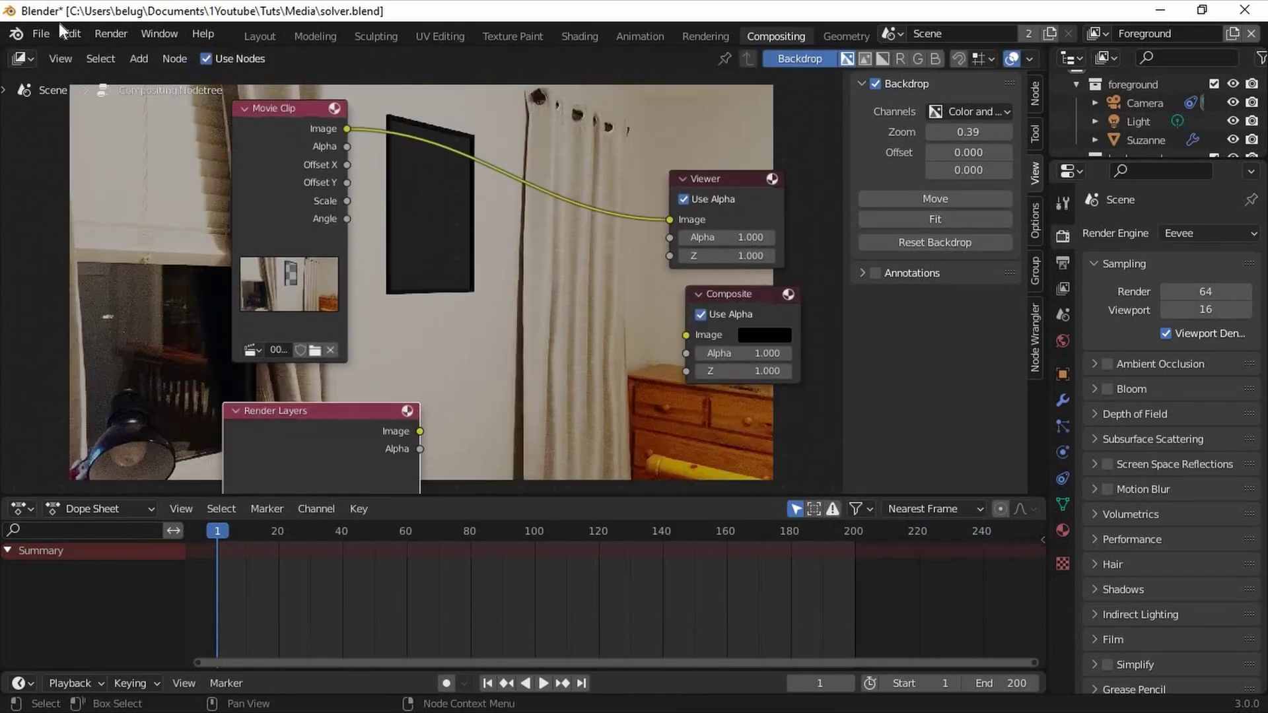
click(105, 33)
click(125, 69)
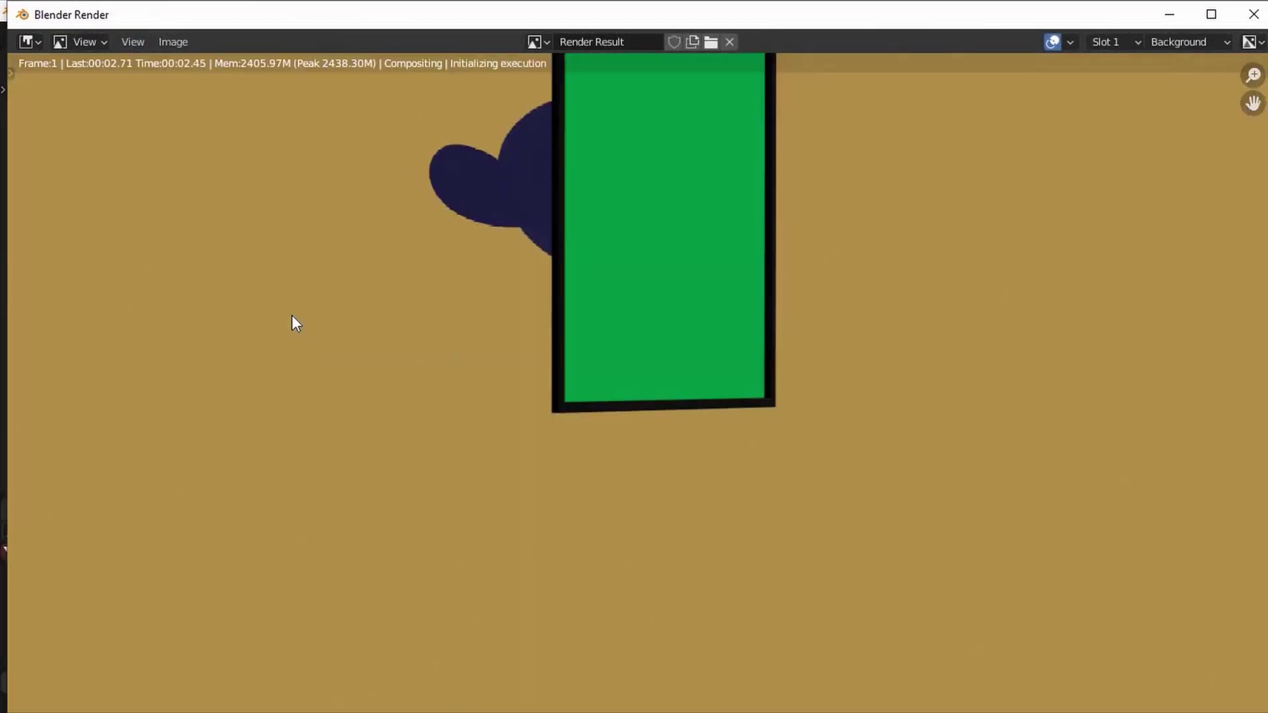
scroll(953, 394, down, 4)
click(1253, 14)
drag(486, 306, 692, 141)
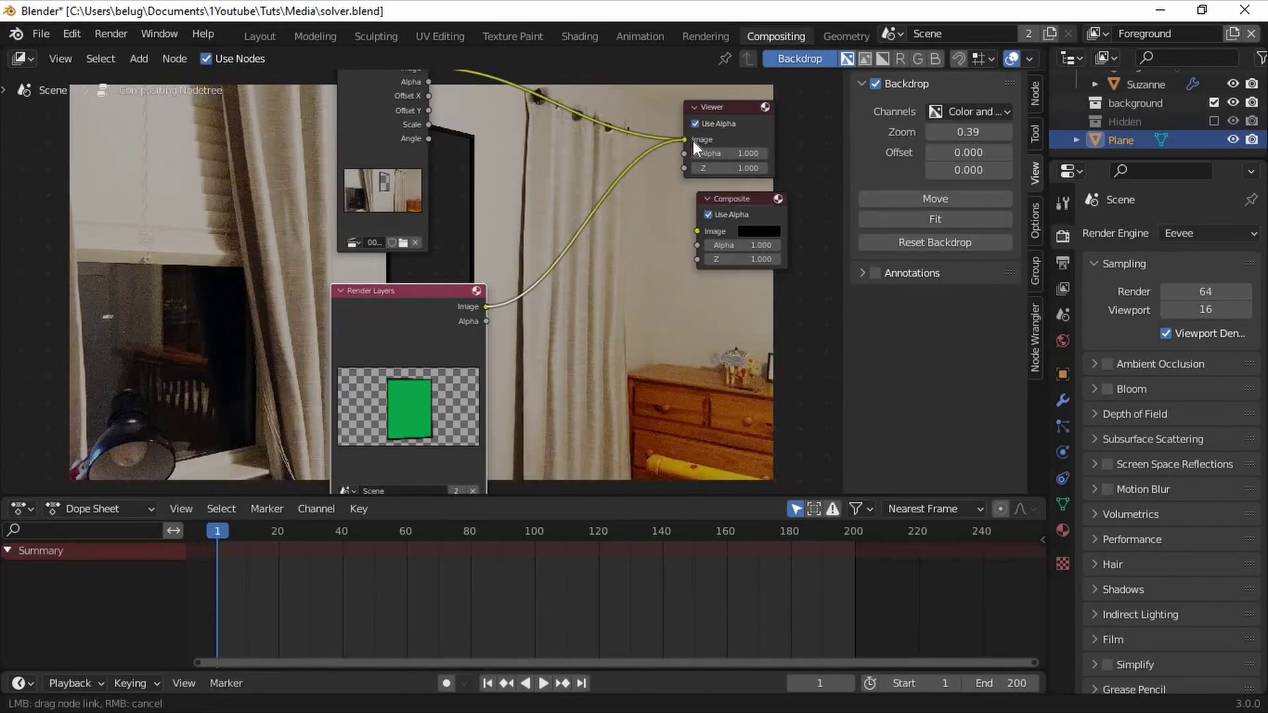
middle_drag(606, 251, 532, 390)
middle_drag(636, 174, 522, 174)
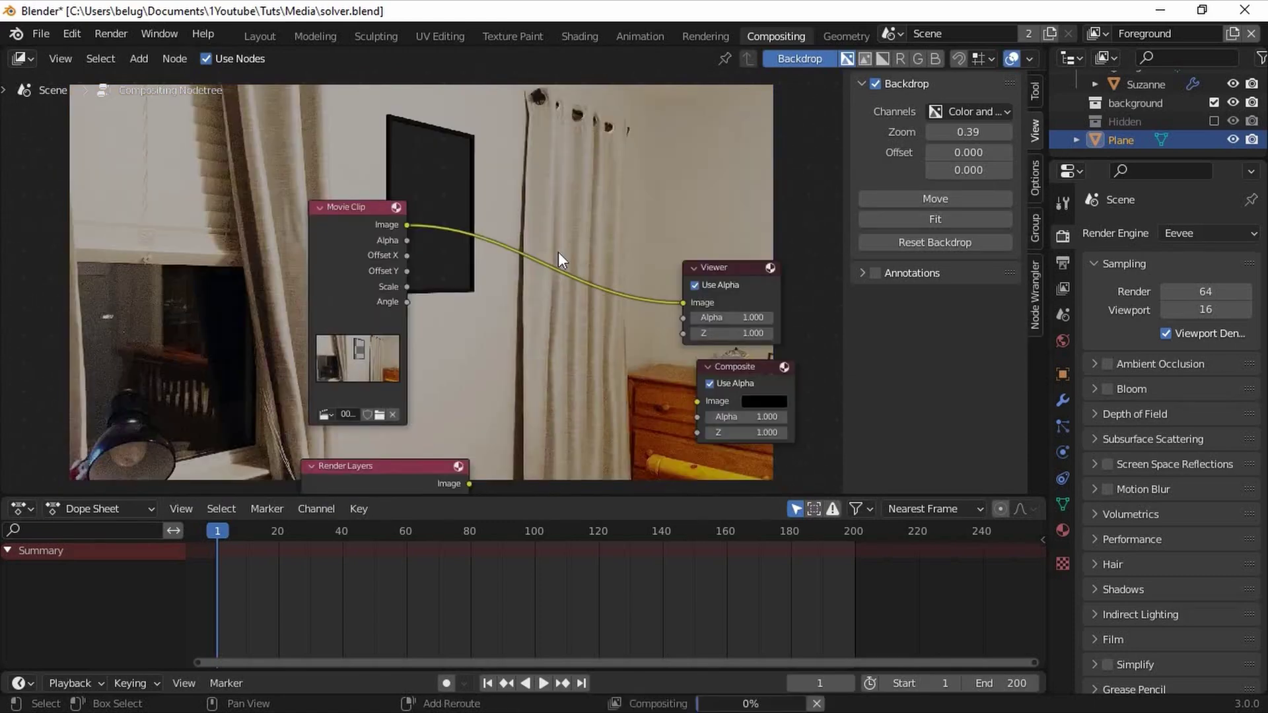
Add an Alpha Over node onto the link between the Movie Clip and the Viewer
key(shift+a)
click(560, 253)
text(alp)
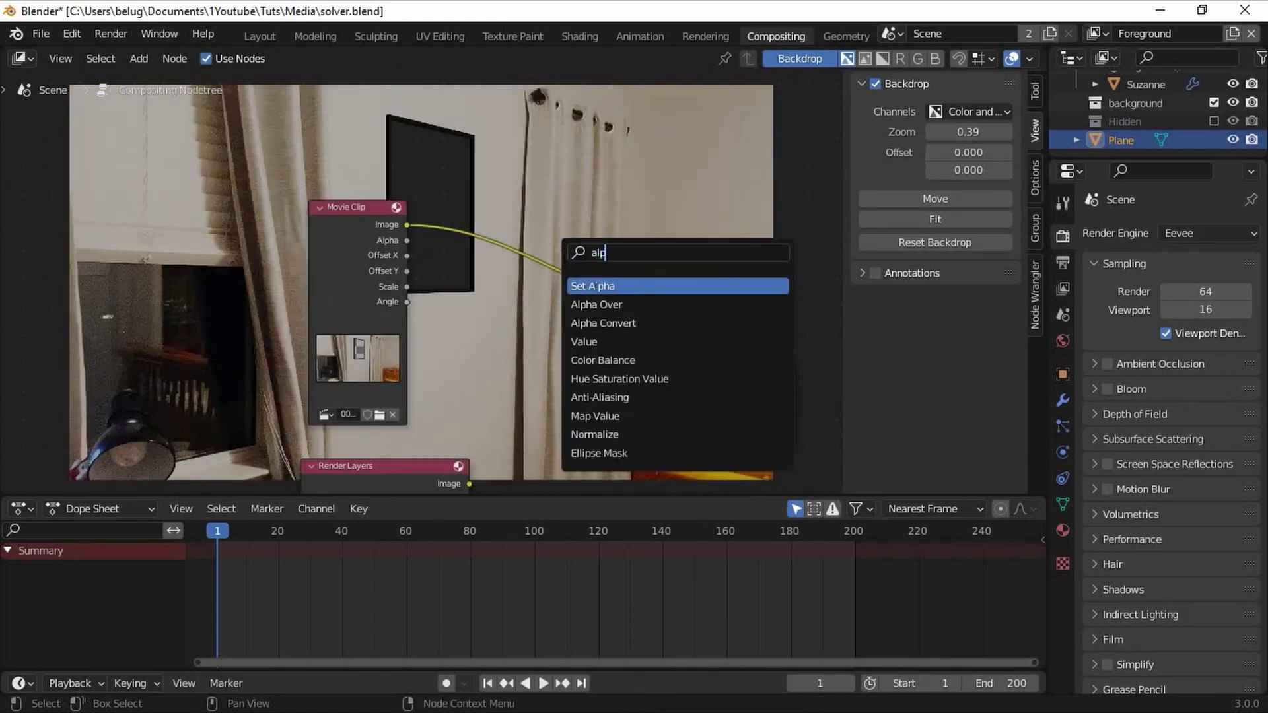
key(Down)
key(Return)
click(467, 183)
scroll(594, 248, up, 4)
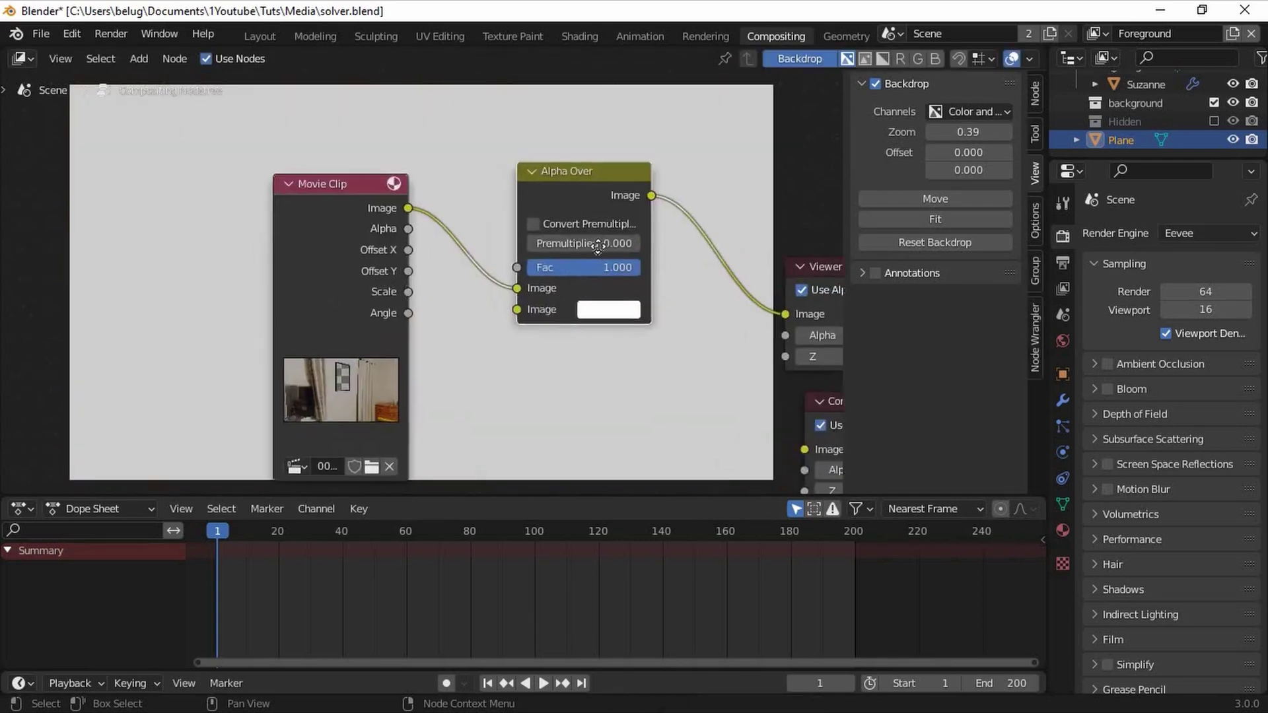
scroll(528, 330, down, 4)
Connect Render Layers Image into Alpha Over's foreground so the render layers over the wall footage
middle_drag(466, 480, 489, 381)
scroll(489, 382, down, 1)
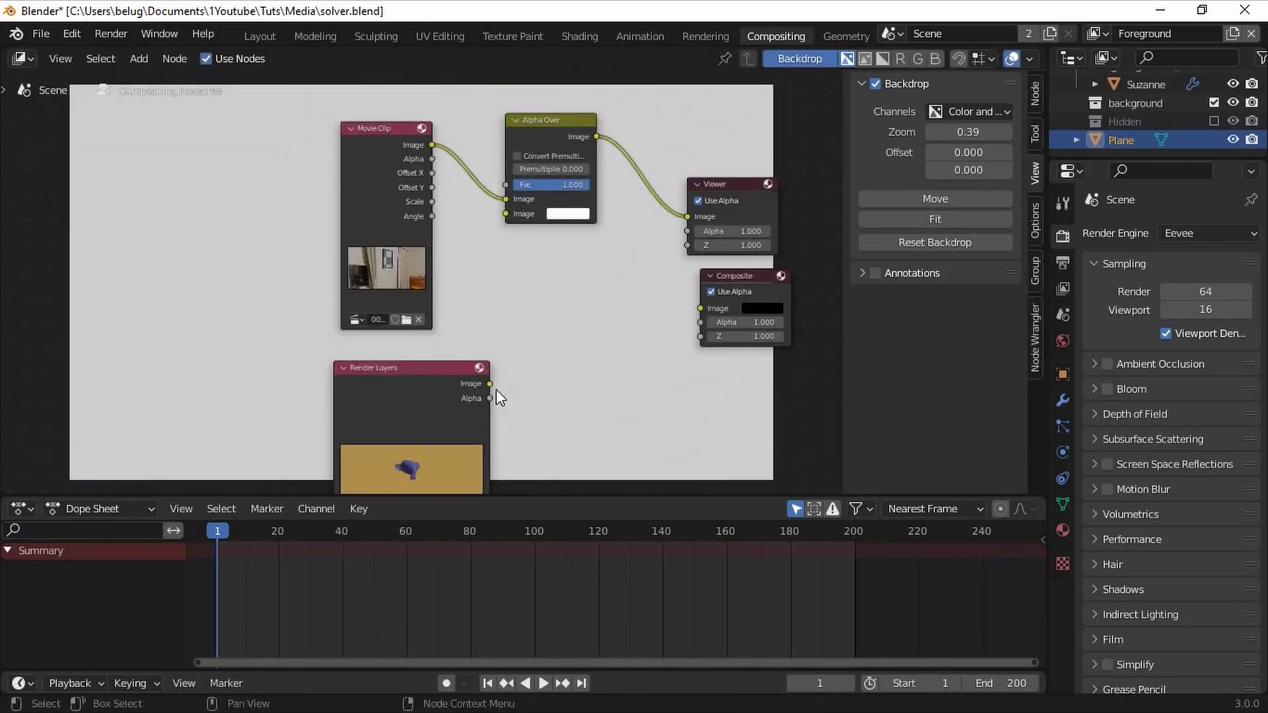
drag(489, 383, 508, 201)
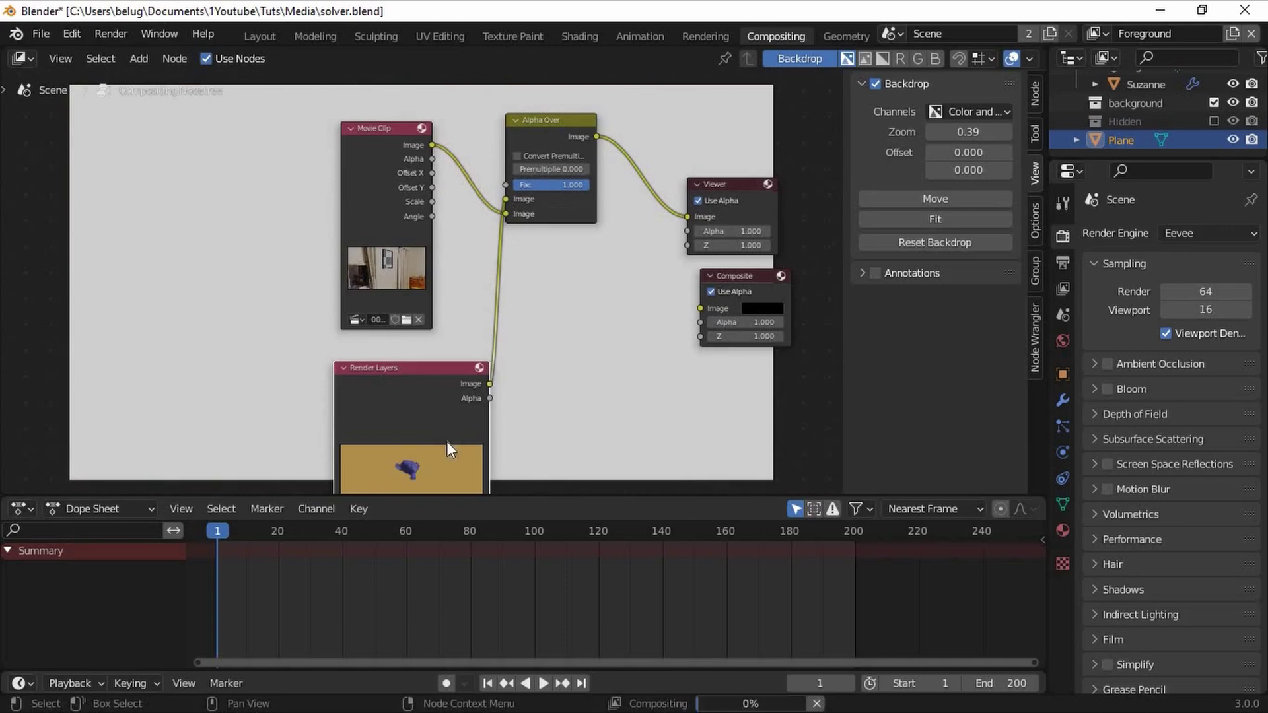
drag(417, 389, 328, 360)
scroll(561, 263, down, 3)
middle_drag(562, 263, 419, 333)
scroll(585, 393, down, 1)
Set the output file format to FFmpeg Video, link Alpha Over to Composite, and save solver.blend
key(ctrl+s)
click(1062, 263)
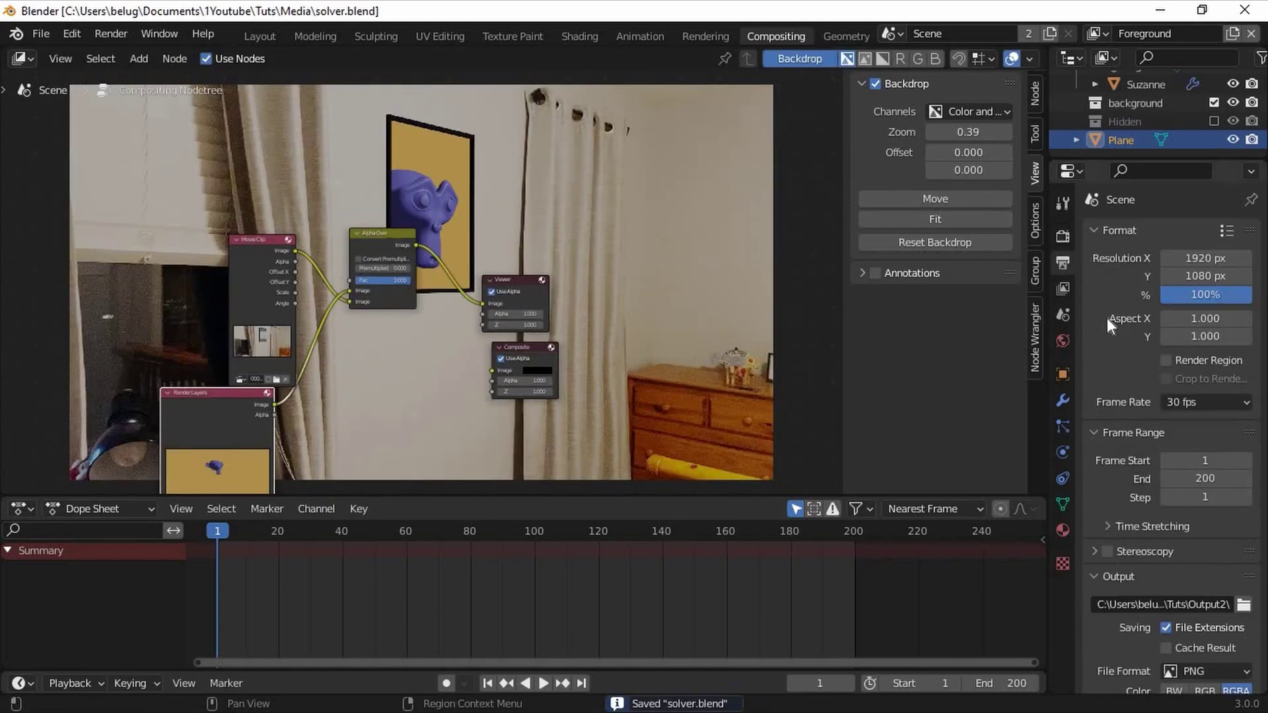
scroll(1146, 525, down, 5)
click(1191, 521)
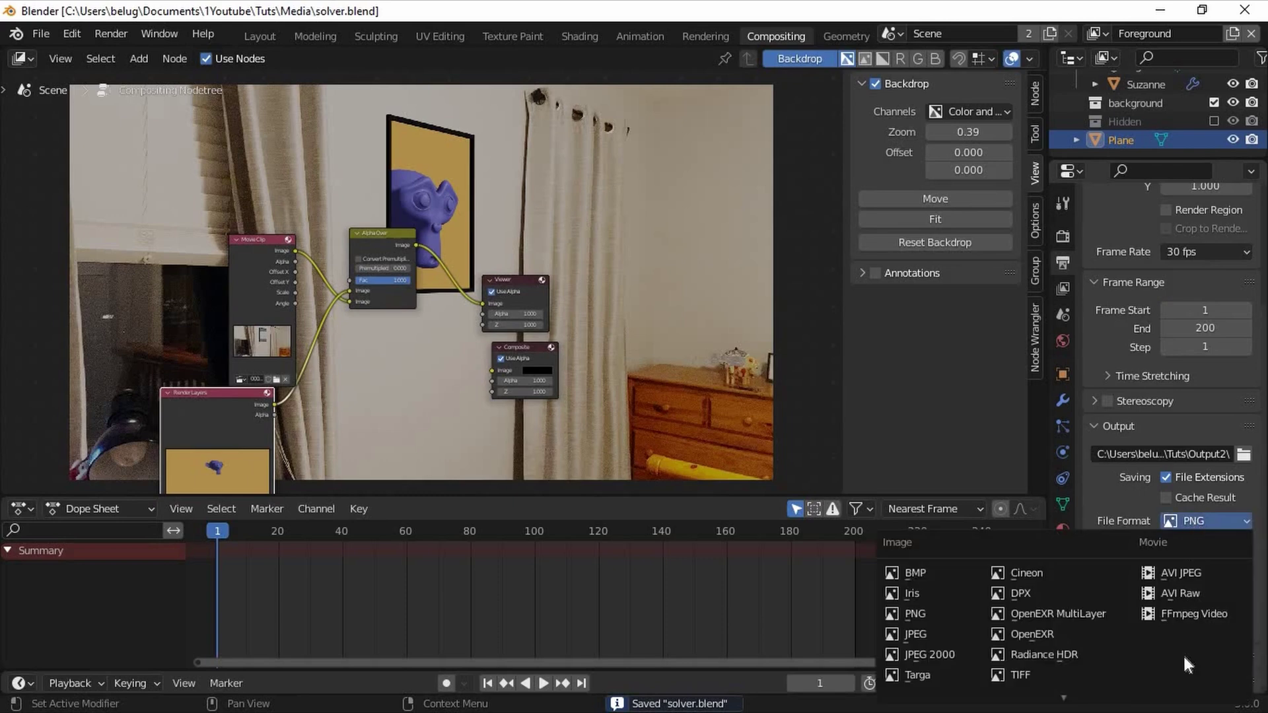
click(1195, 620)
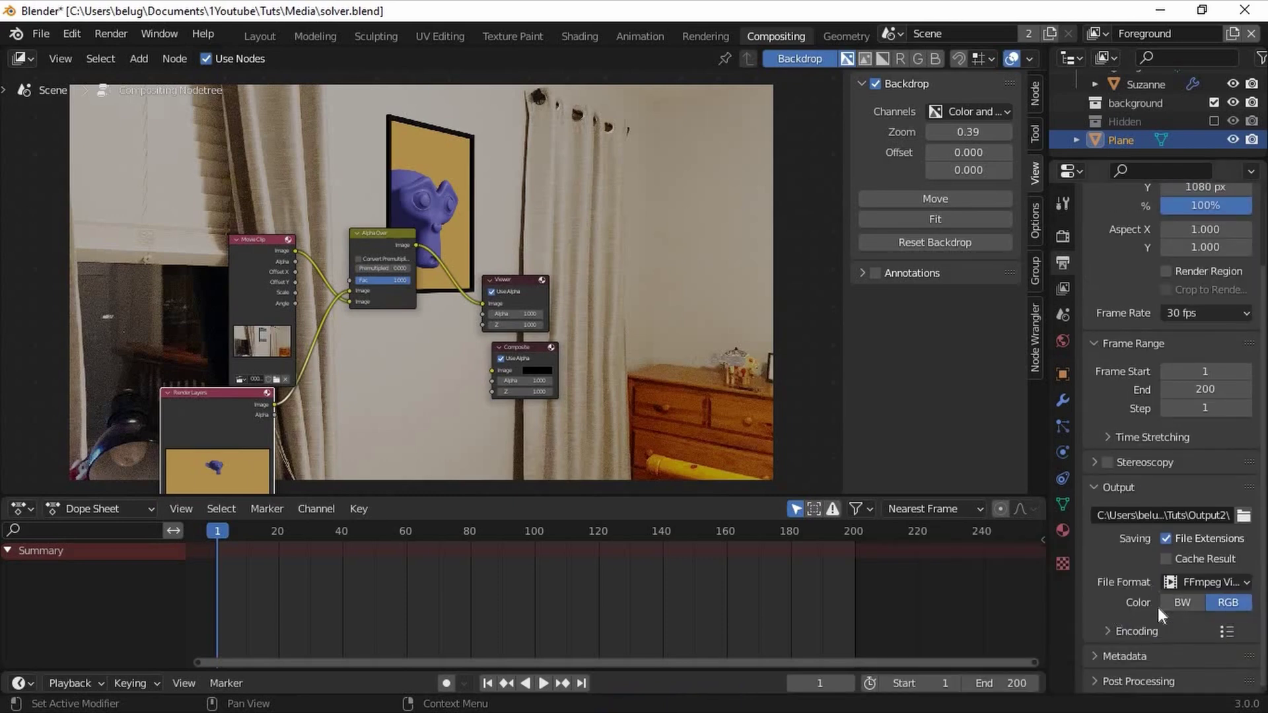
drag(483, 303, 496, 371)
key(ctrl+s)
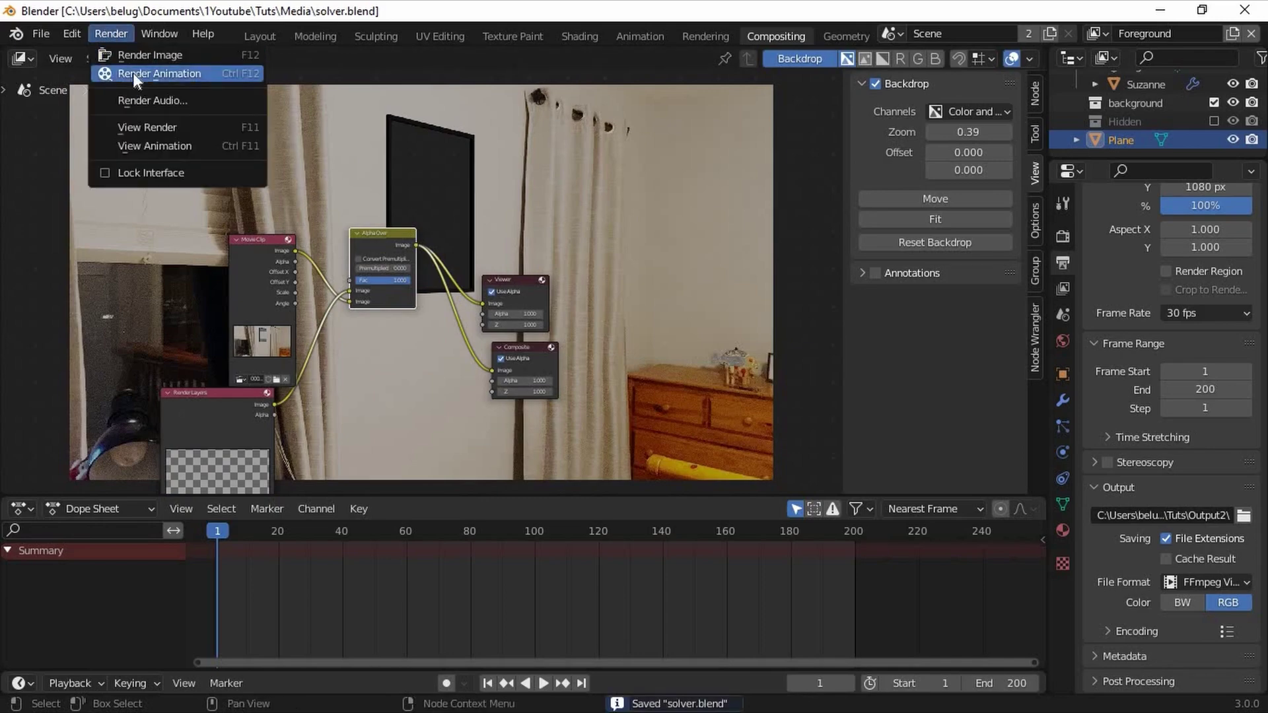
Start Render Animation to render all 200 frames of the composited footage
click(134, 74)
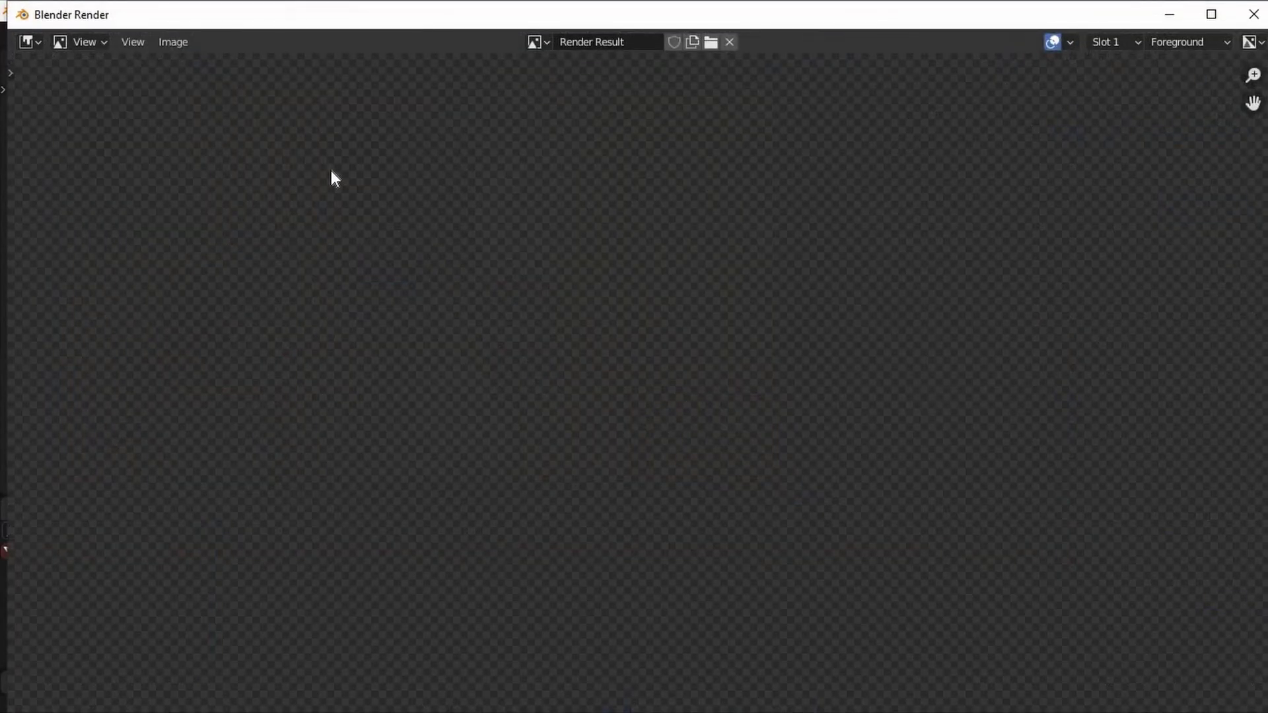